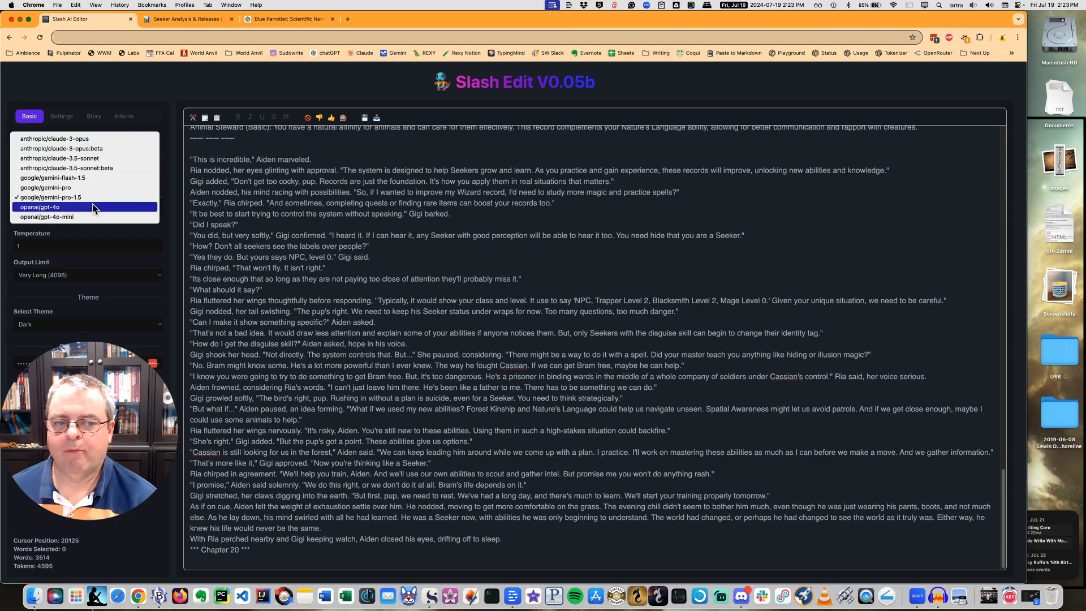
# Keep google/gemini-pro-1.5 as the model and generate a continuation below the Chapter 20 heading.
pyautogui.click(263, 282)
pyautogui.scroll(5, 391, 373)
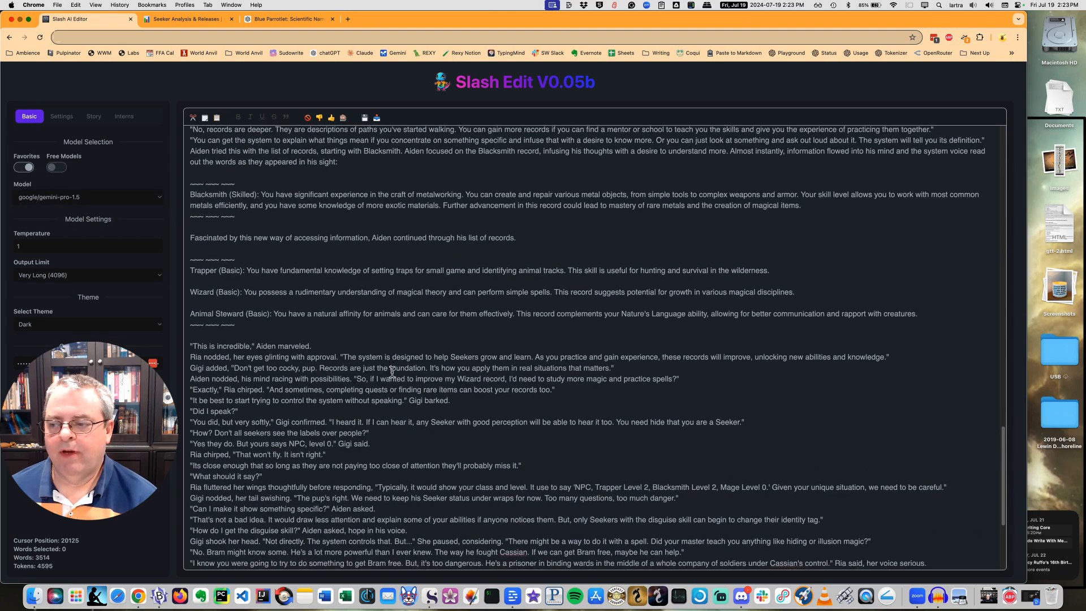
pyautogui.scroll(15, 392, 373)
pyautogui.scroll(-20, 392, 368)
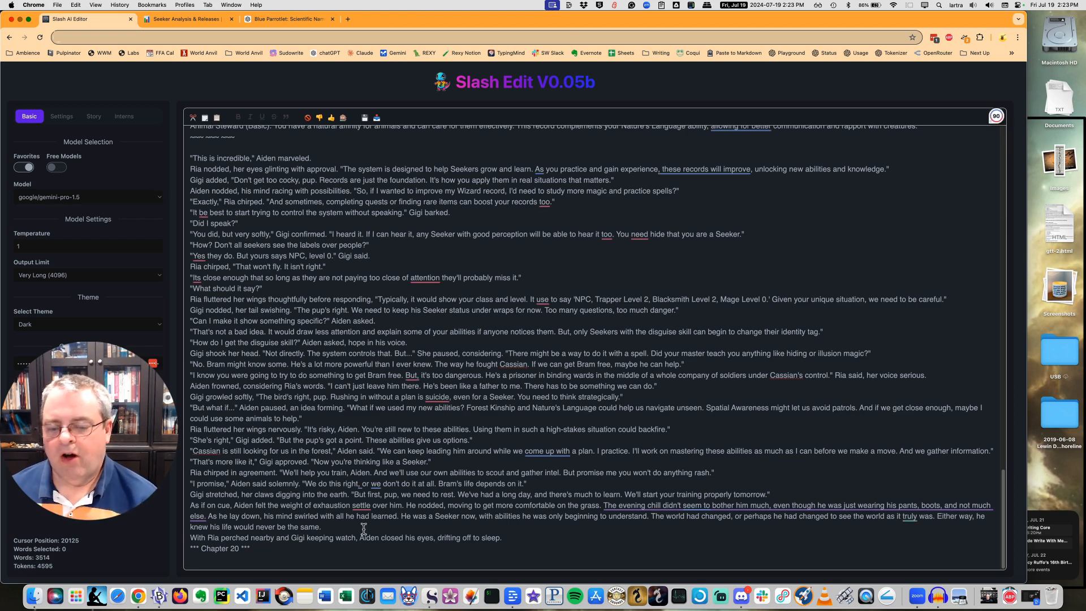
pyautogui.hotkey('ctrl', 'Return')
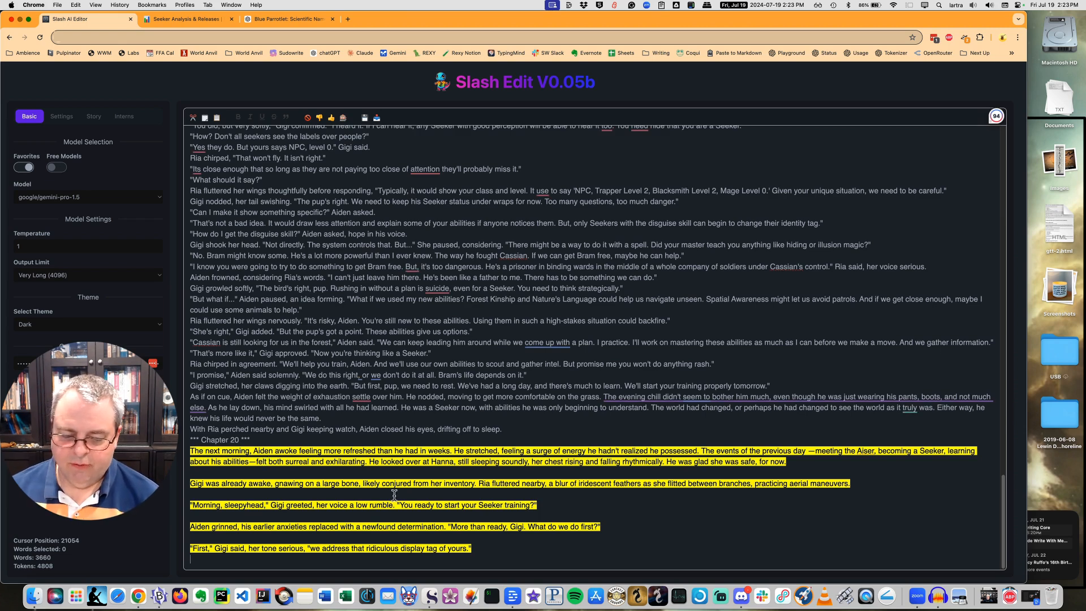
# Clear the highlight from the generated continuation and delete that text below the Chapter 20 heading.
pyautogui.press('Escape')
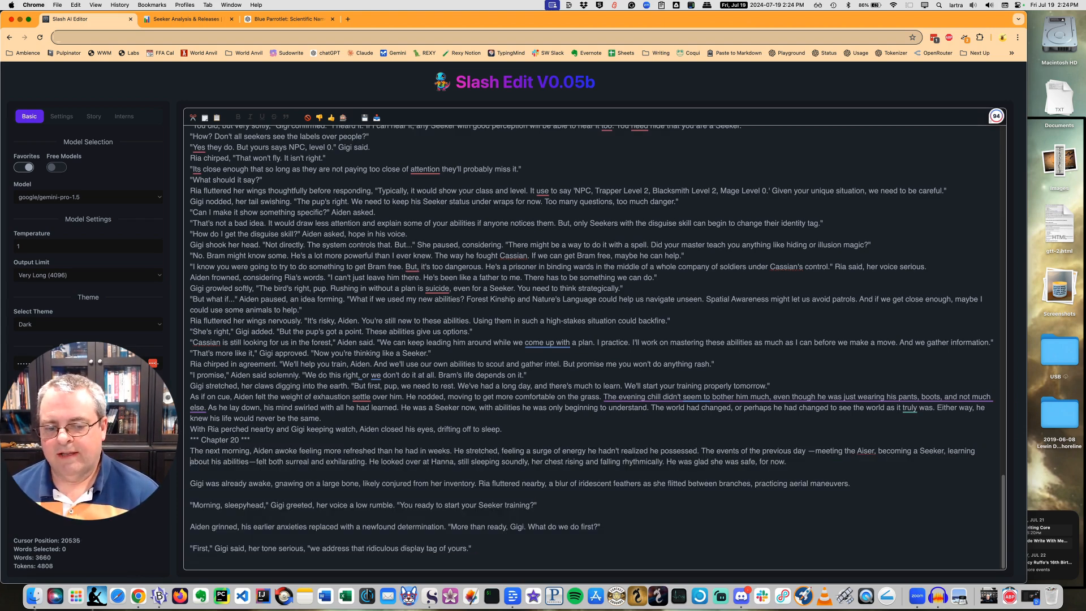
pyautogui.hotkey('shift', 'Down')
pyautogui.hotkey('shift', 'Down')
pyautogui.hotkey('shift', 'Down')
pyautogui.hotkey('shift', 'Down')
pyautogui.hotkey('shift', 'Down')
pyautogui.hotkey('shift', 'Down')
pyautogui.hotkey('shift', 'Down')
pyautogui.hotkey('shift', 'Down')
pyautogui.hotkey('shift', 'Down')
pyautogui.hotkey('shift', 'Down')
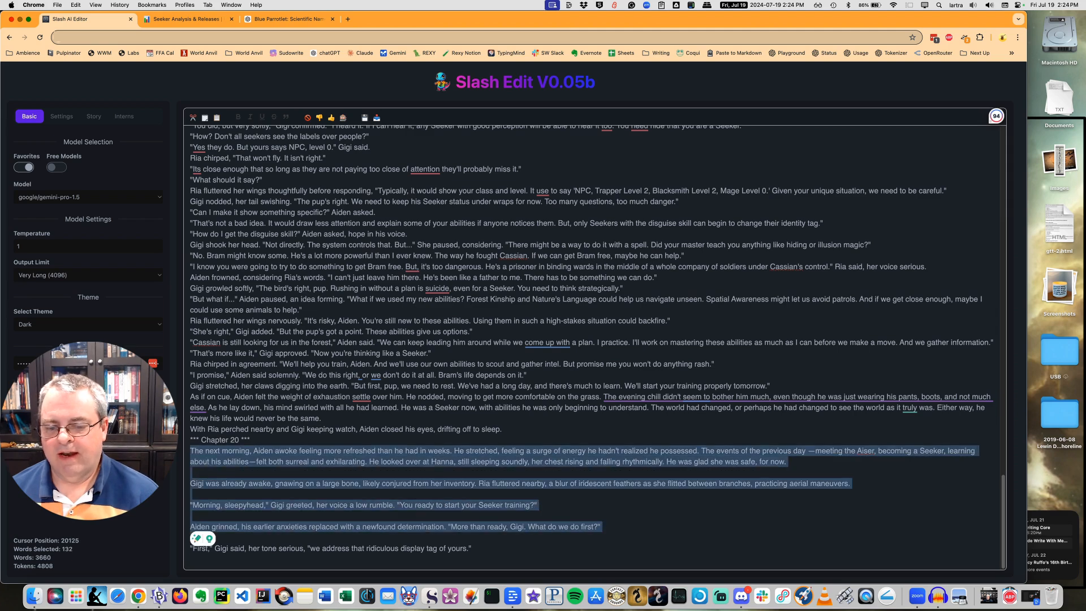
pyautogui.press('BackSpace')
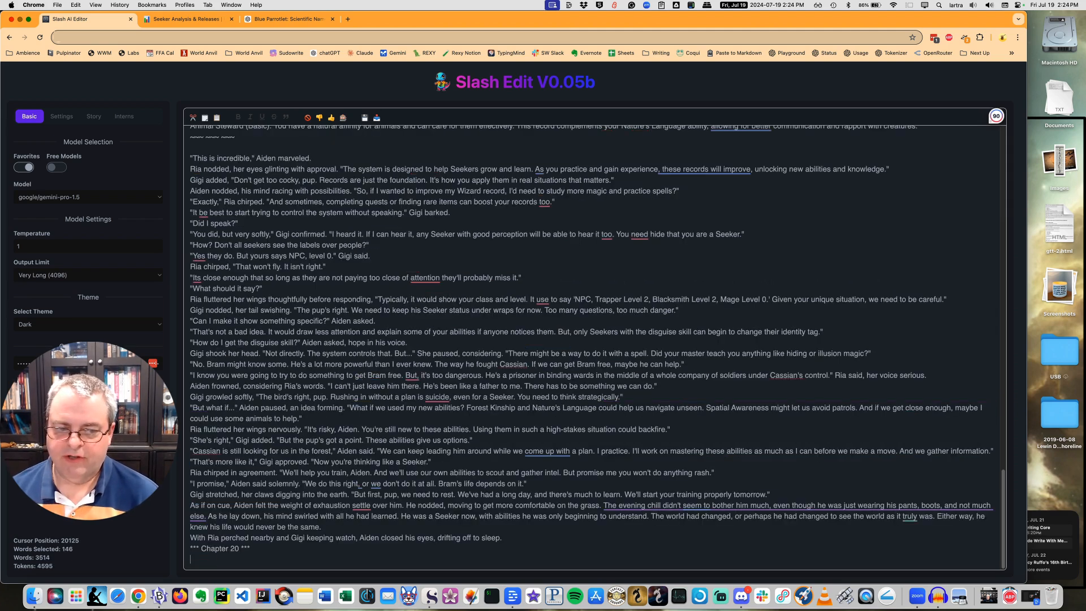
# Generate a second Chapter 20 opening with google/gemini-pro-1.5 and discard it.
pyautogui.hotkey('ctrl', 'Return')
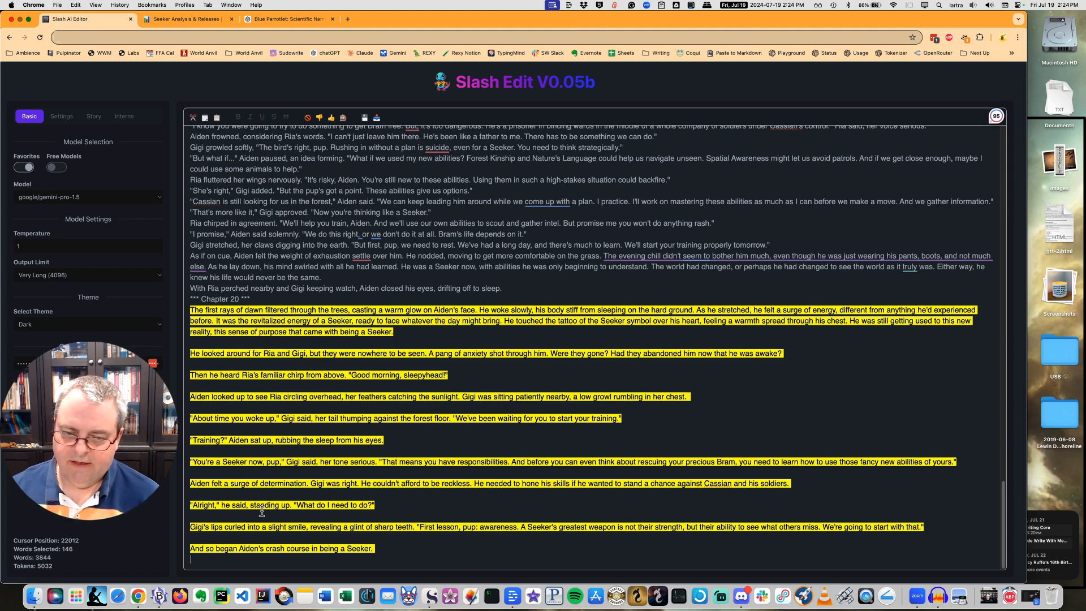
pyautogui.press('BackSpace')
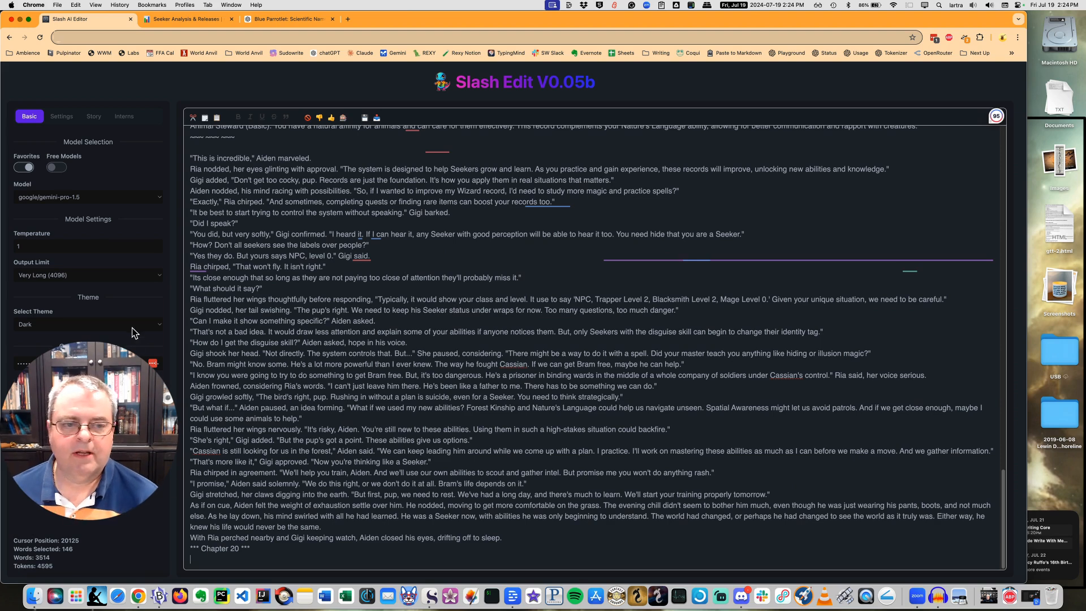
# Switch the model to openai/gpt-4o-mini and generate a continuation below the Chapter 20 heading.
pyautogui.click(131, 198)
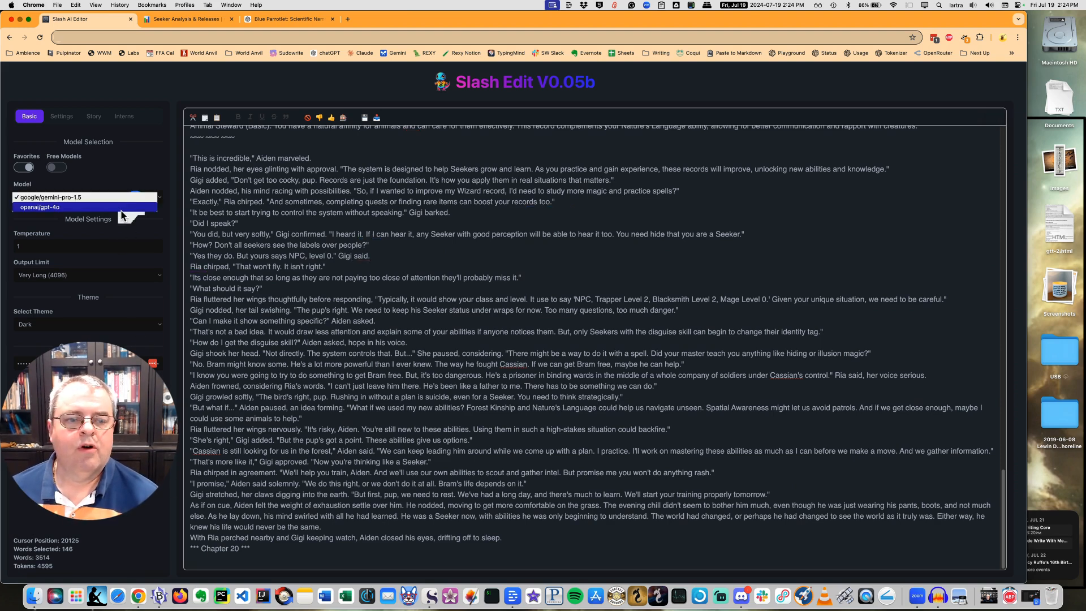
pyautogui.click(119, 217)
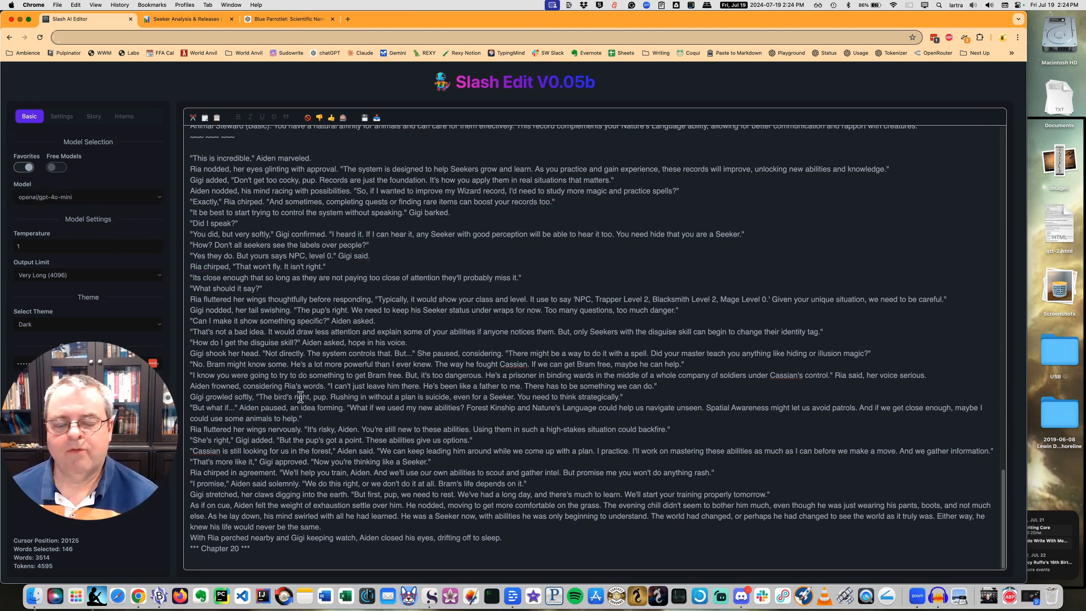
pyautogui.click(243, 560)
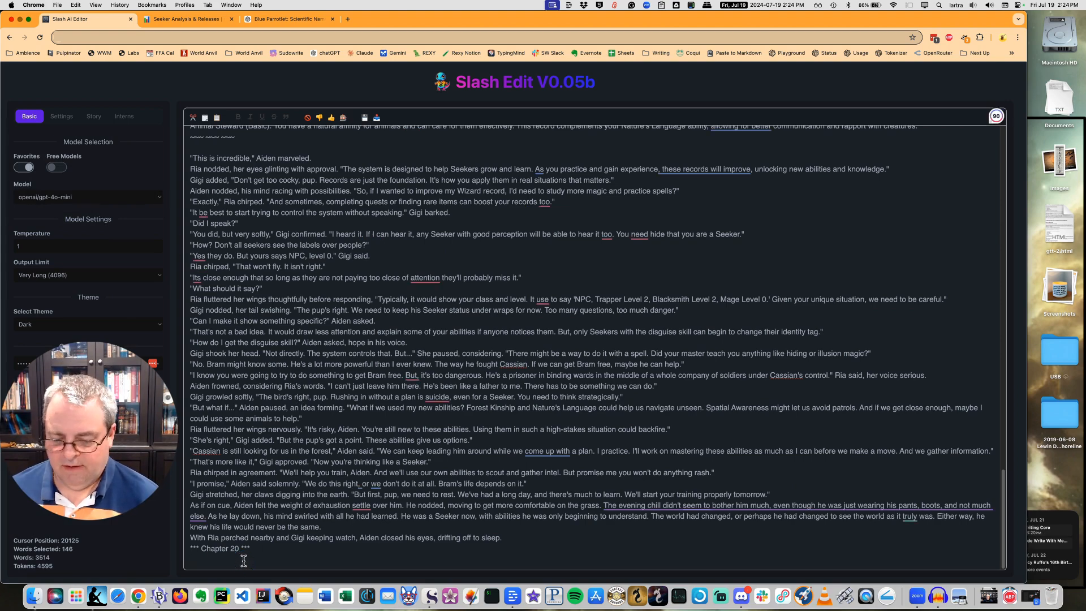
pyautogui.hotkey('ctrl', 'Return')
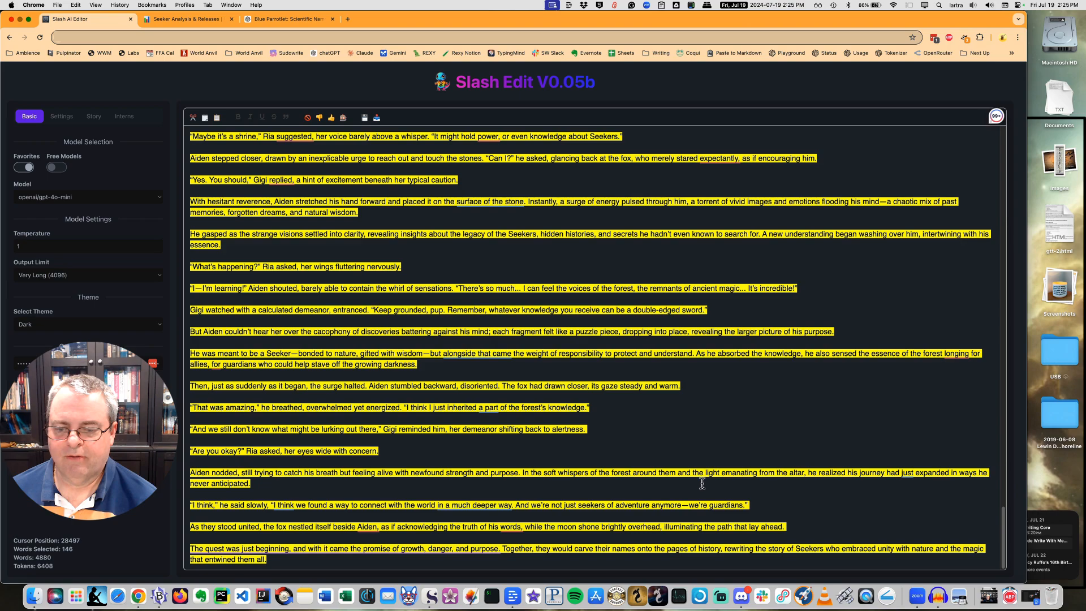
# Review the gpt-4o-mini continuation, undo it and restore an empty line below the Chapter 20 heading.
pyautogui.scroll(5, 462, 510)
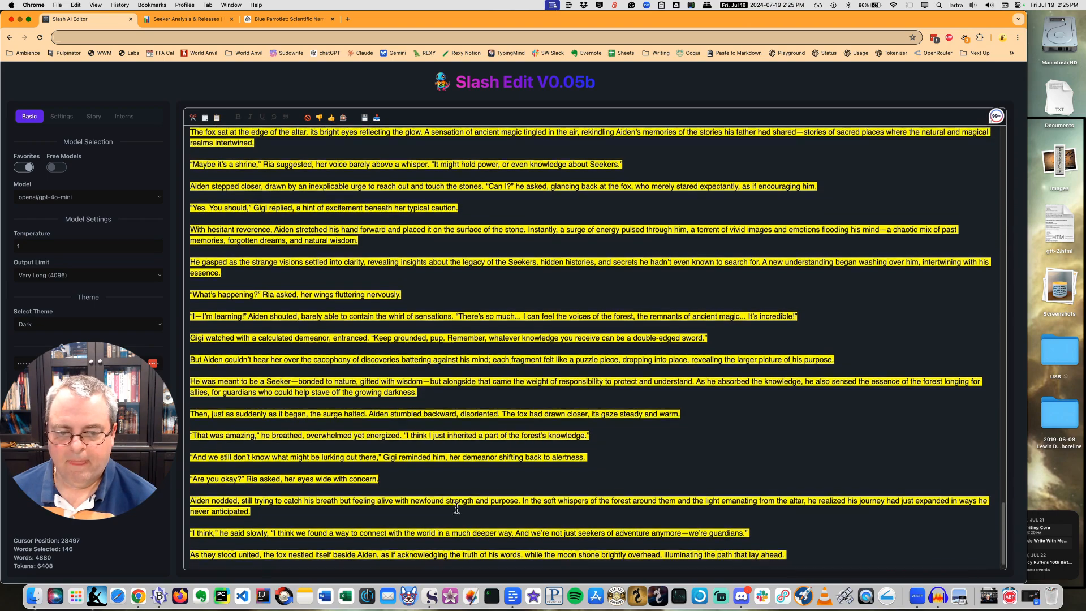
pyautogui.scroll(15, 445, 497)
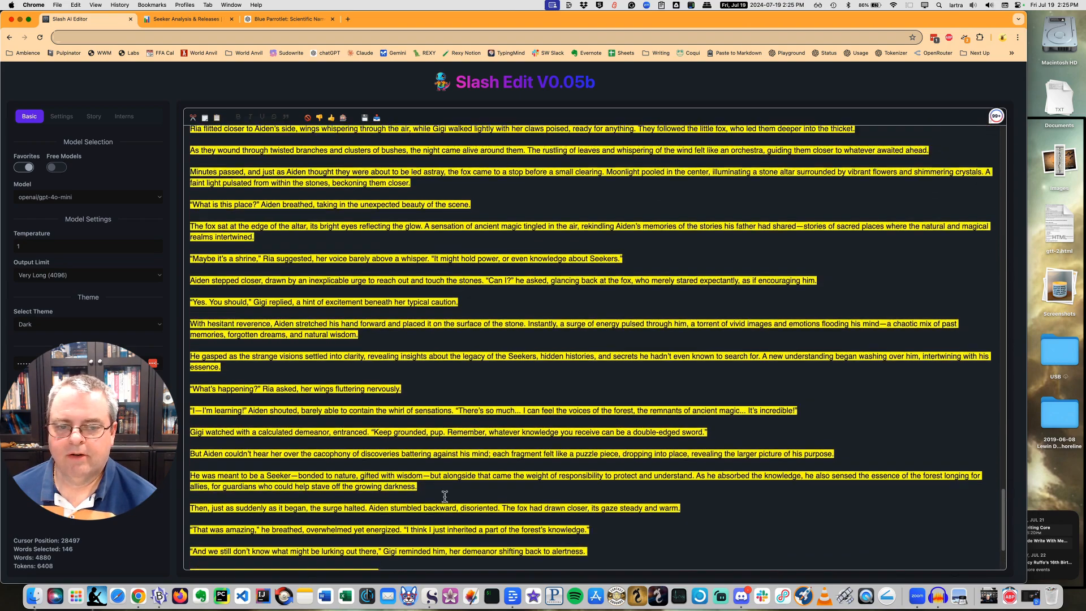
pyautogui.scroll(14, 445, 496)
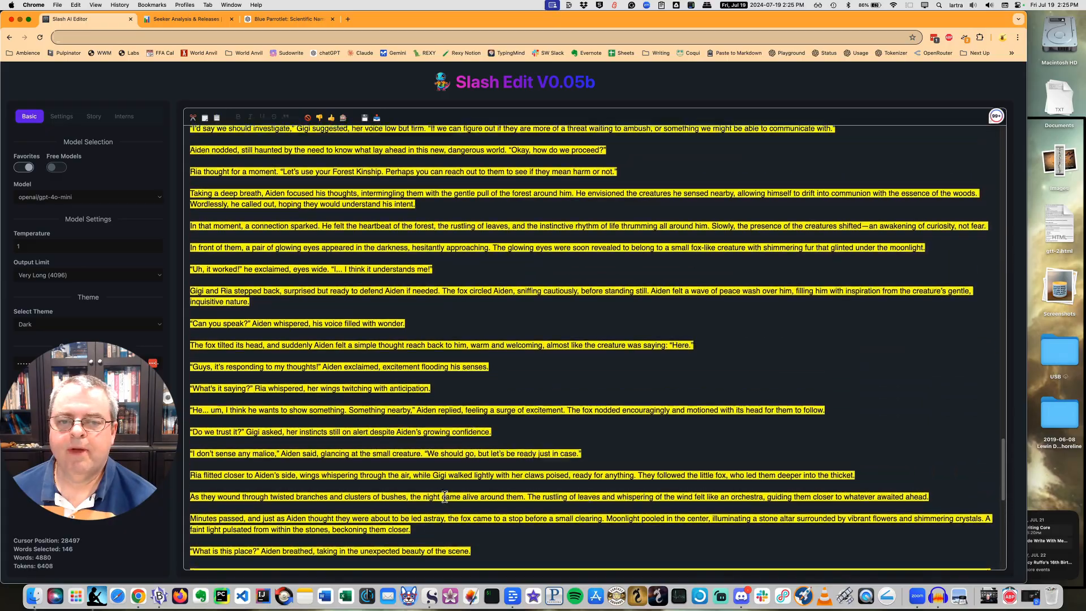
pyautogui.scroll(2, 444, 496)
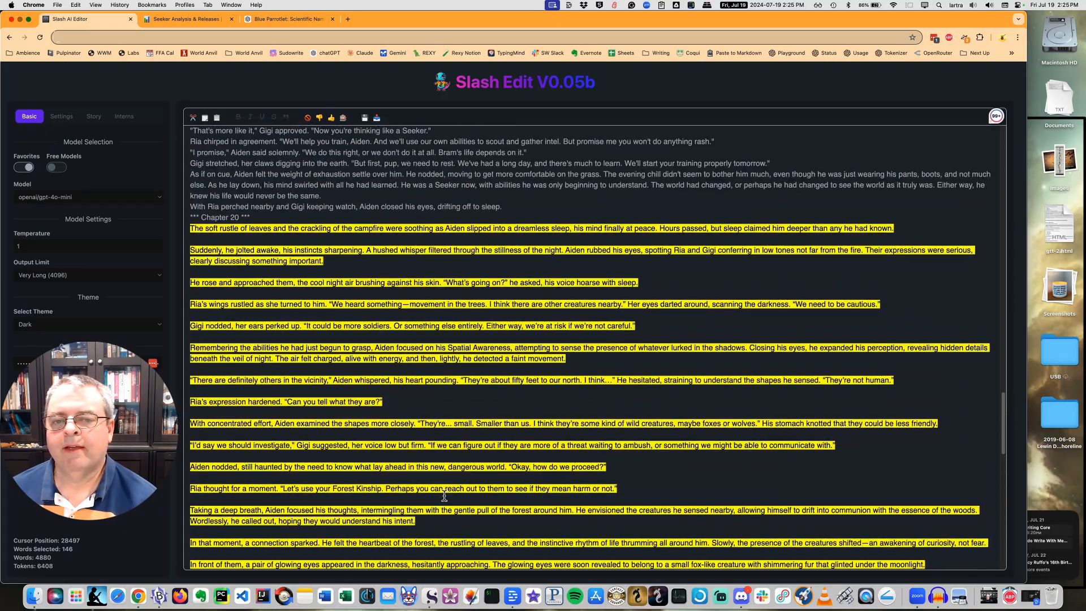
pyautogui.scroll(-1, 445, 496)
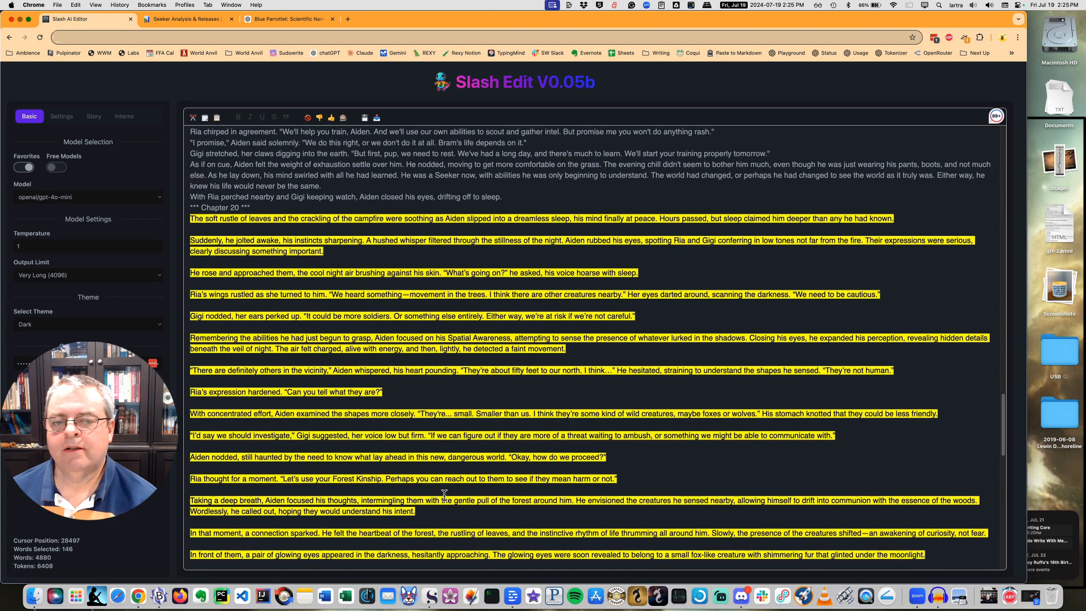
pyautogui.press('super+z')
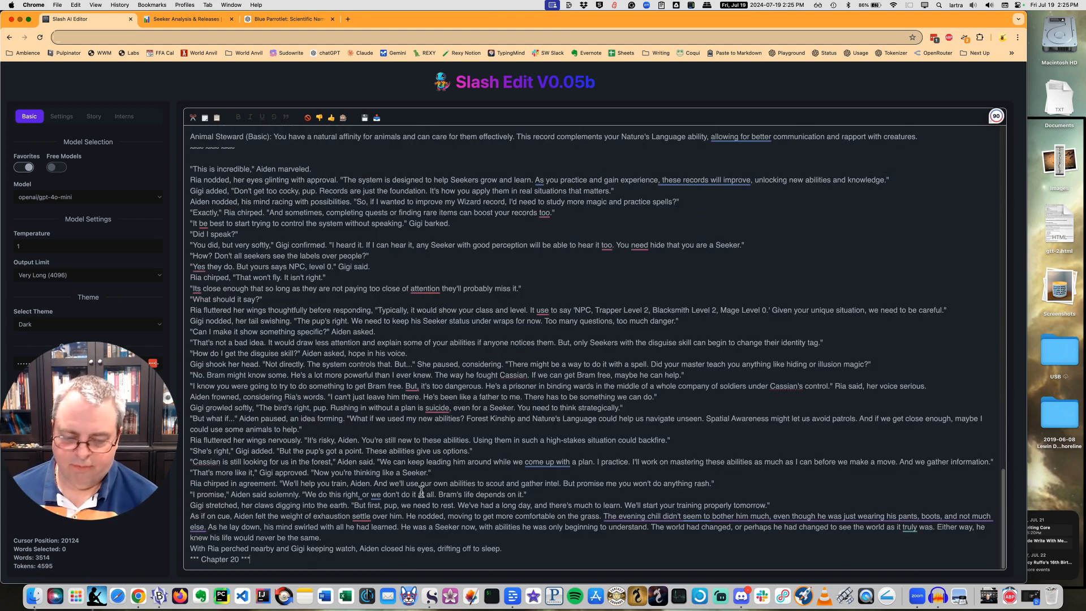
pyautogui.press('Return')
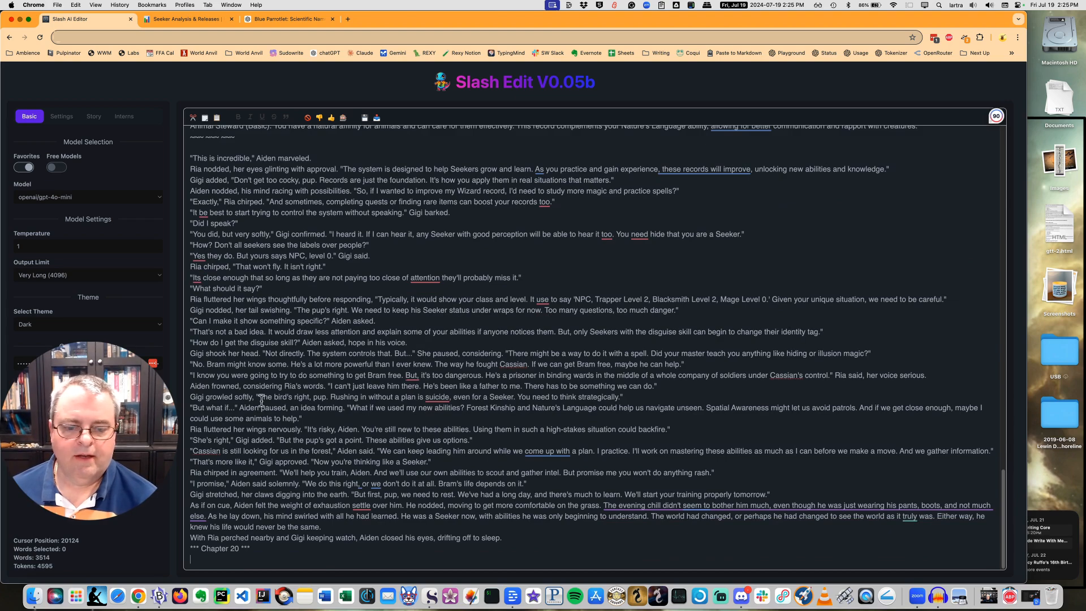
# Switch the model to anthropic/claude-3.5-sonnet:beta and generate a continuation below the Chapter 20 heading.
pyautogui.click(94, 198)
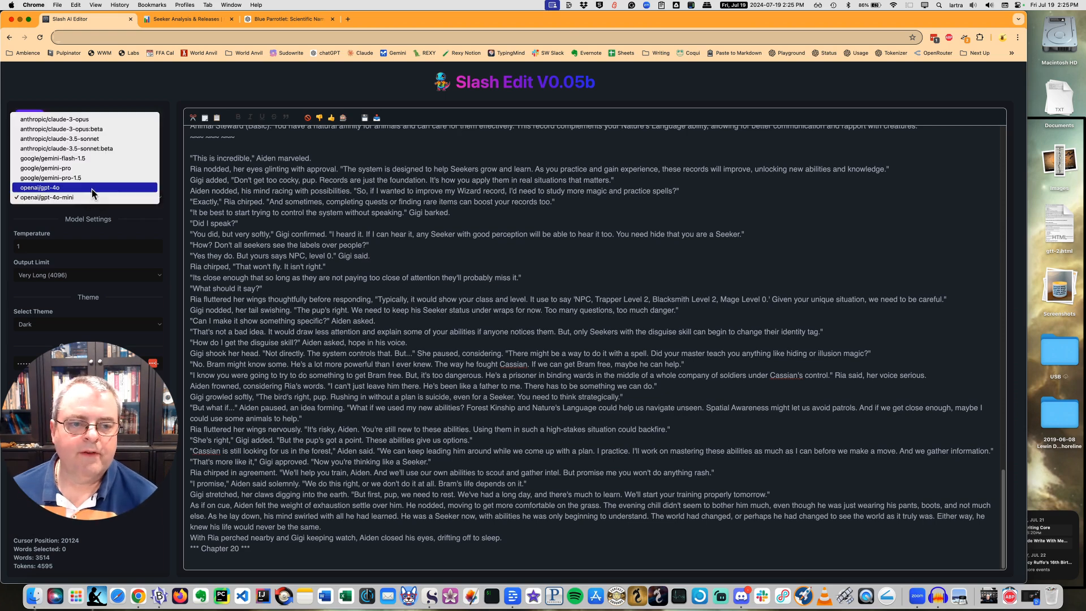
pyautogui.click(85, 149)
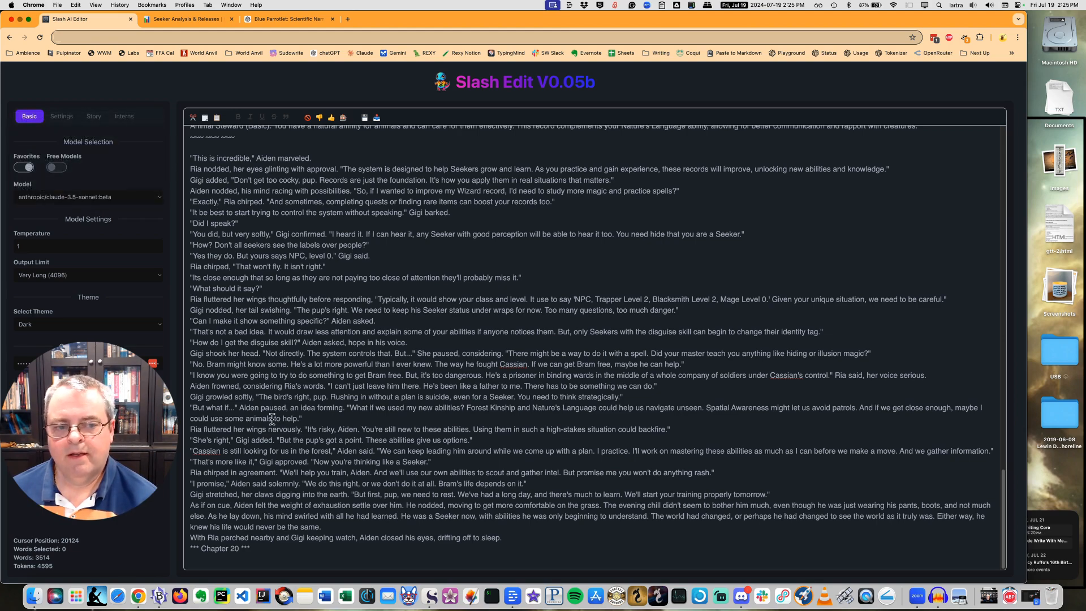
pyautogui.click(274, 558)
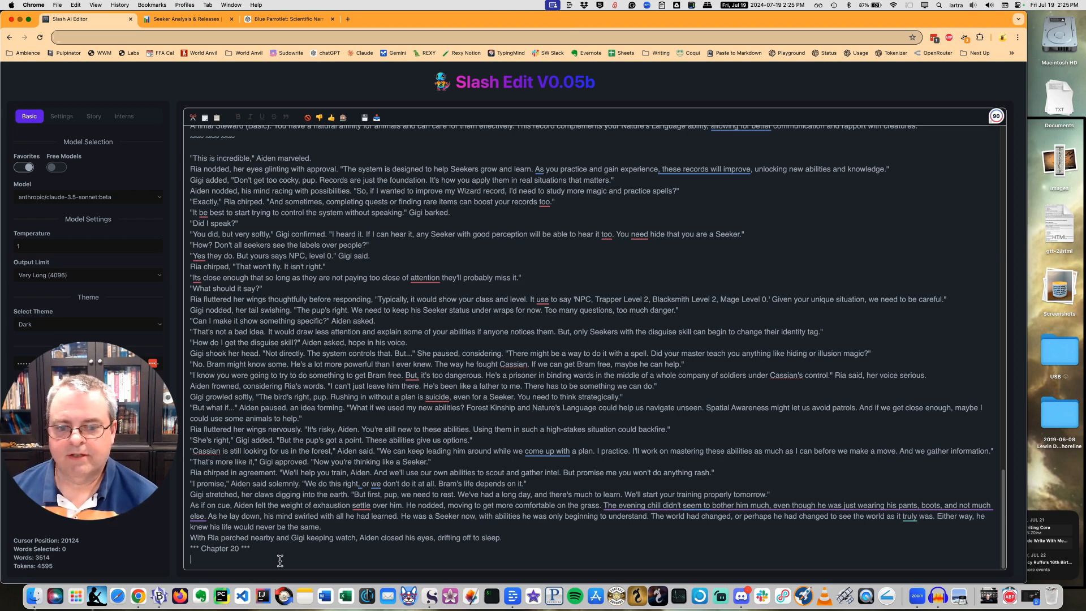
pyautogui.hotkey('ctrl', 'Return')
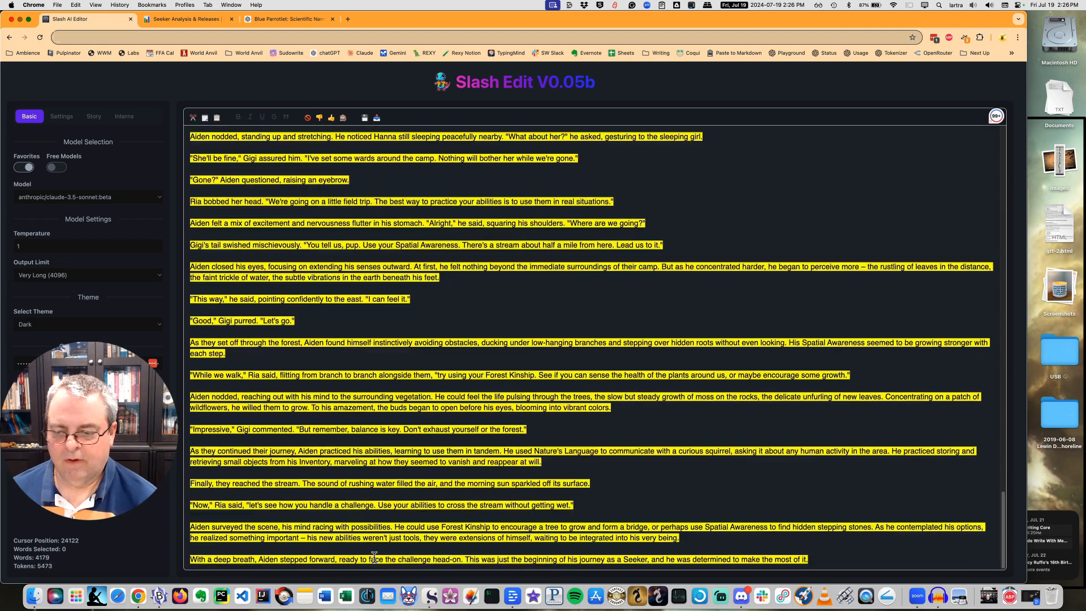
# Review the claude-3.5-sonnet:beta continuation, undo it and restore an empty line below the Chapter 20 heading.
pyautogui.scroll(5, 374, 557)
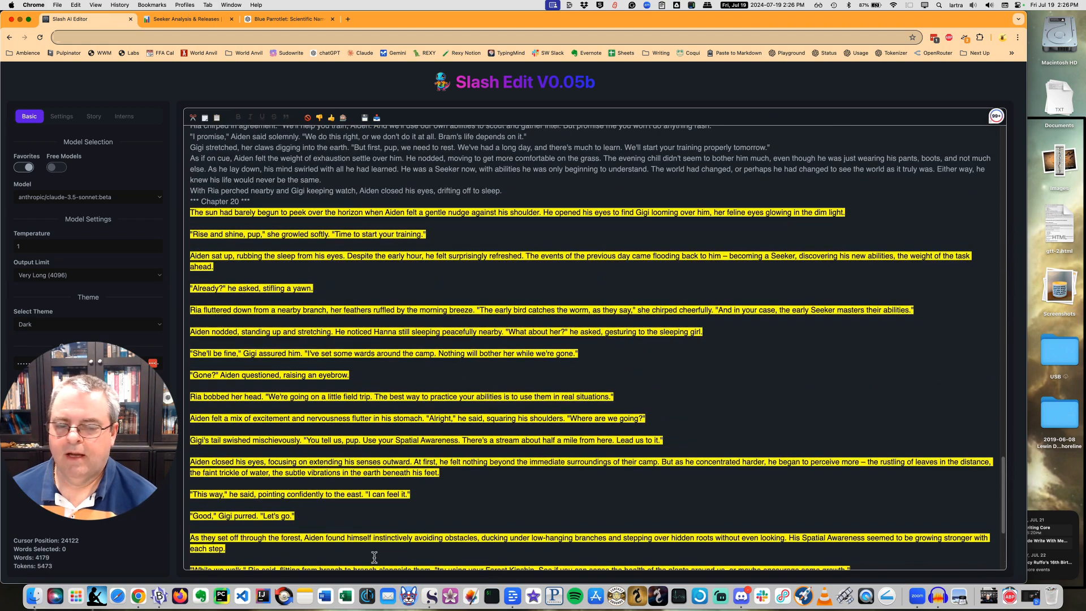
pyautogui.scroll(-5, 374, 557)
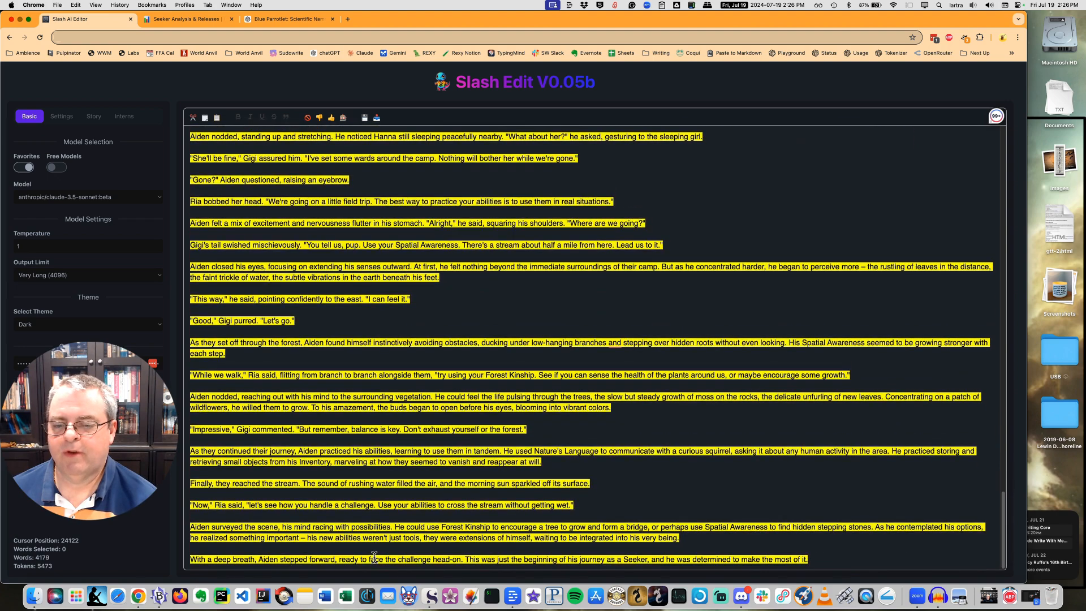
pyautogui.scroll(8, 374, 557)
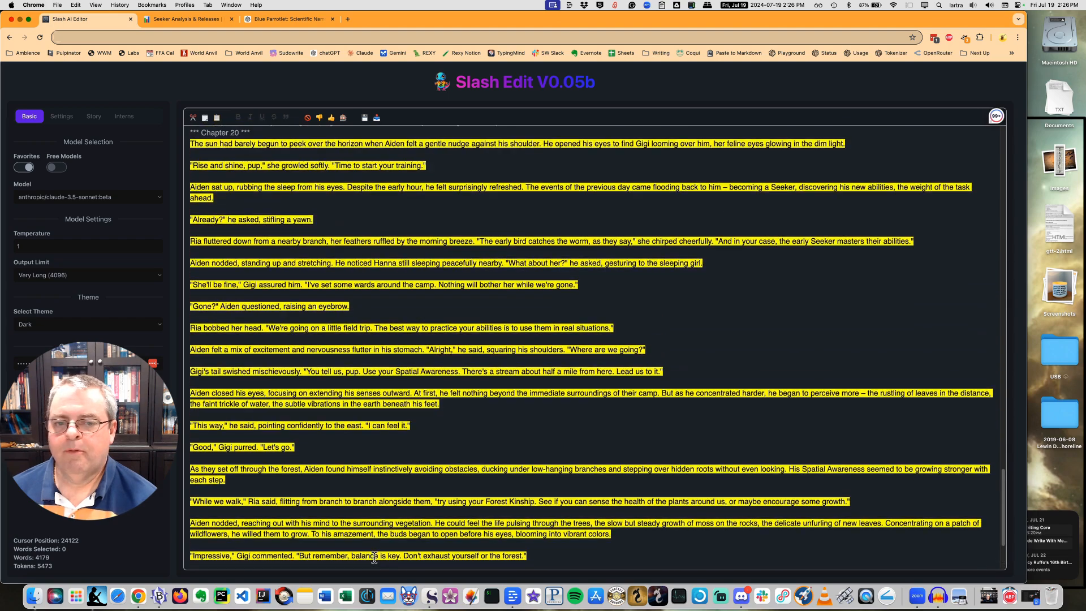
pyautogui.scroll(-5, 374, 557)
pyautogui.scroll(-3, 374, 557)
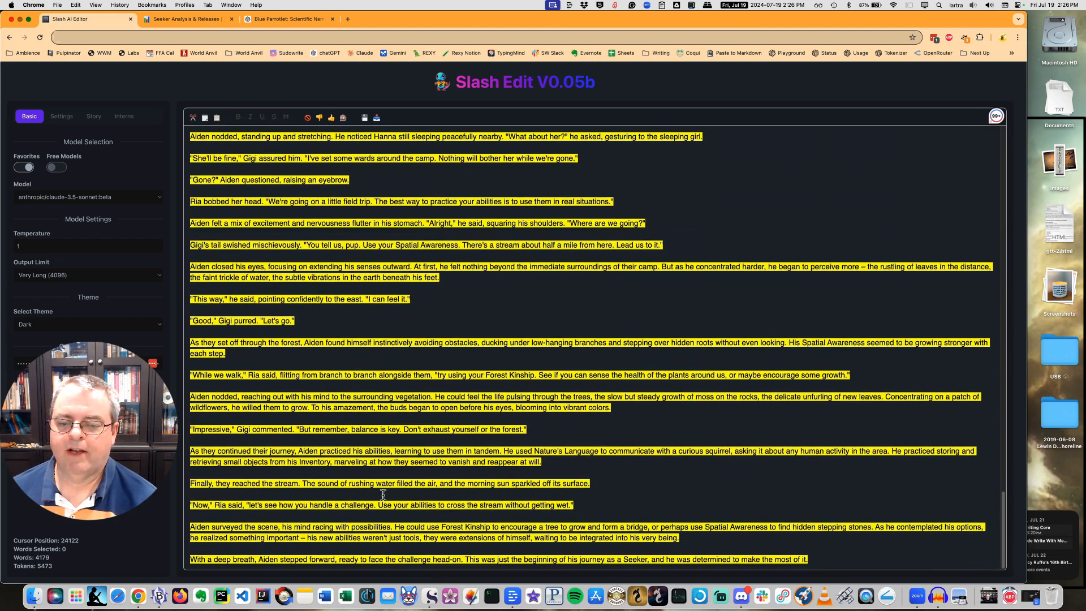
pyautogui.scroll(3, 384, 495)
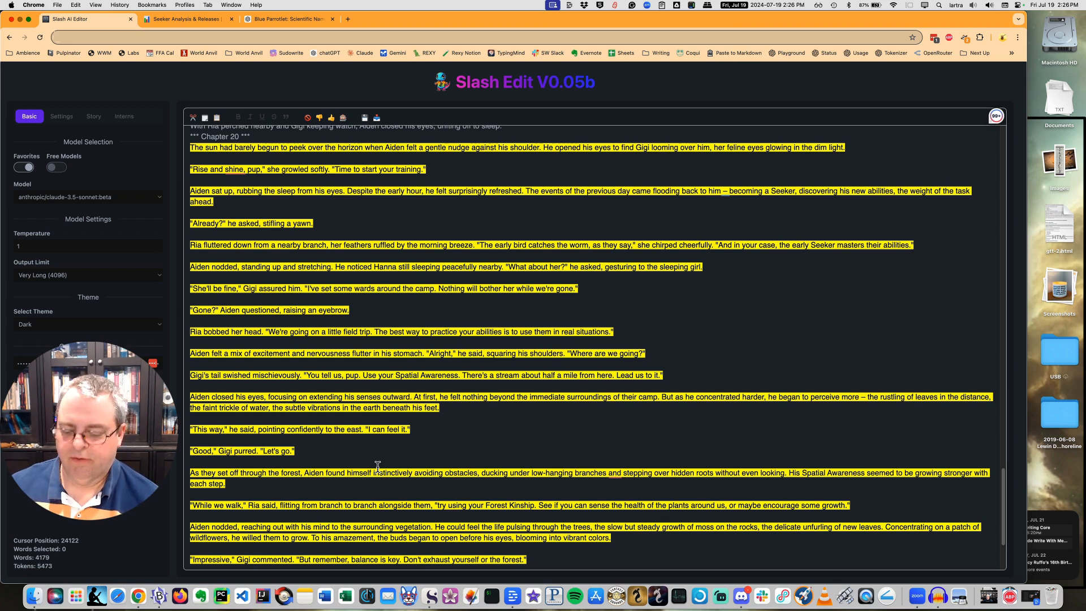
pyautogui.hotkey('ctrl', 'z')
pyautogui.press('Return')
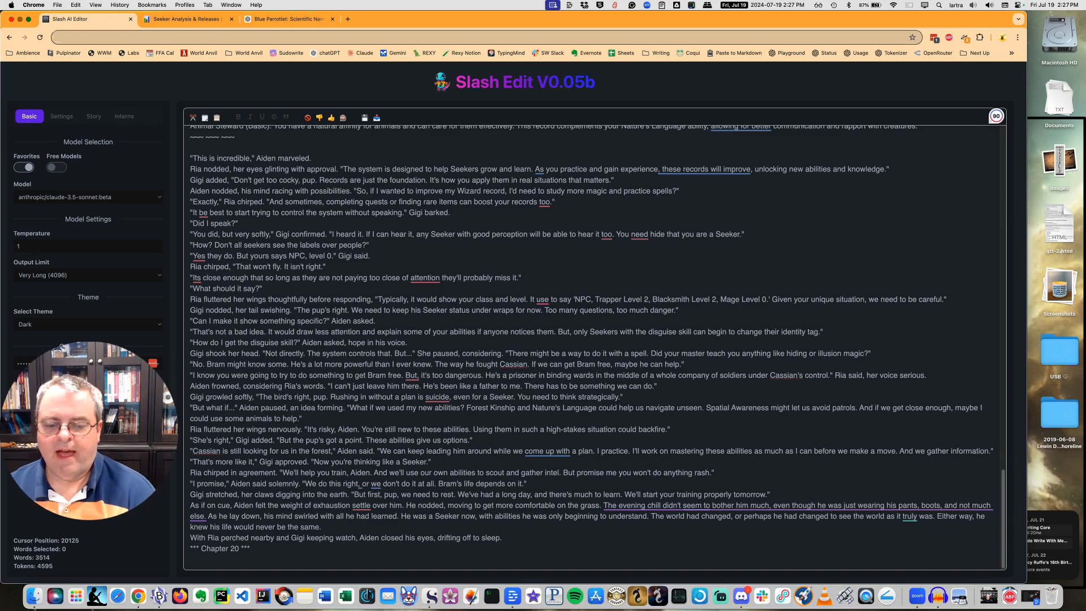
# Paste the bracketed instruction for Aiden's shadowy-figure nightmare below the Chapter 20 heading and generate the chapter opening from it.
pyautogui.write("[I want to start the chapter with Aiden having a nightmare like it was real. He wakes up in the late dark night with stars and some shadowy figure comes out of the forest and attacks him. But, he is able to call on the plants to entrap the shadowy figure. And when it is completely encased and Aiden feels like he won, have the figure explodes out of the shell of vines and roots with a massive wave of black magic power that hits Aiden and he feels like he's dying only to wake up for real screaming.]")
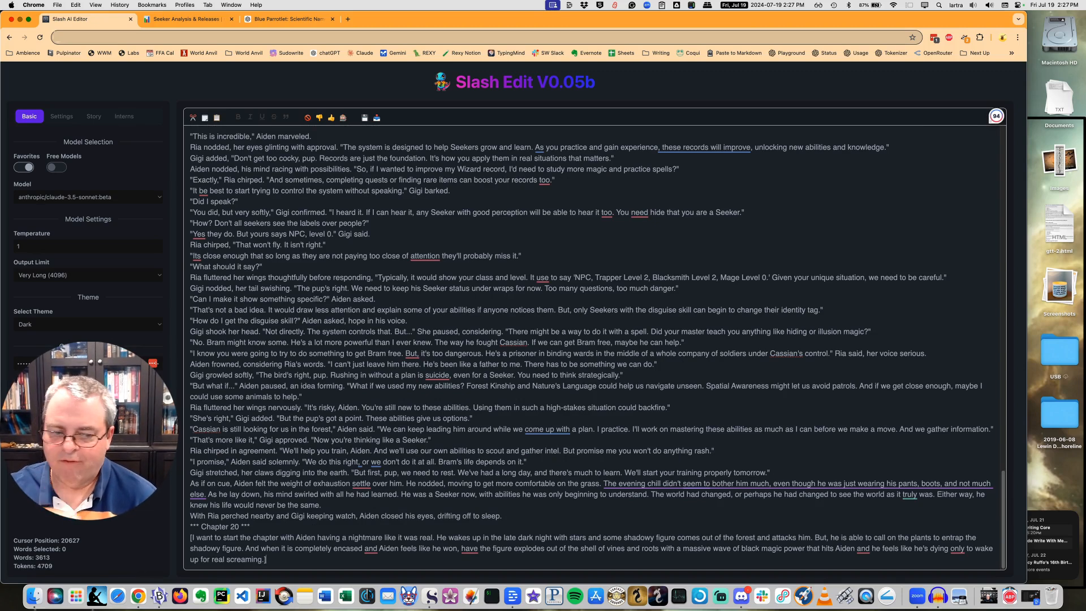
pyautogui.press('Return')
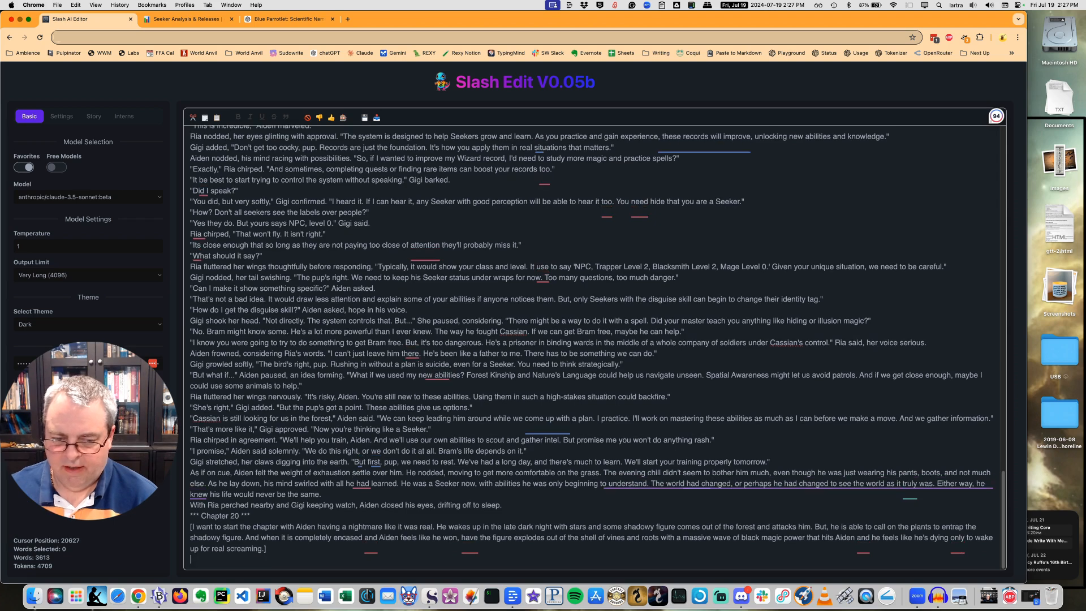
pyautogui.hotkey('ctrl', 'Return')
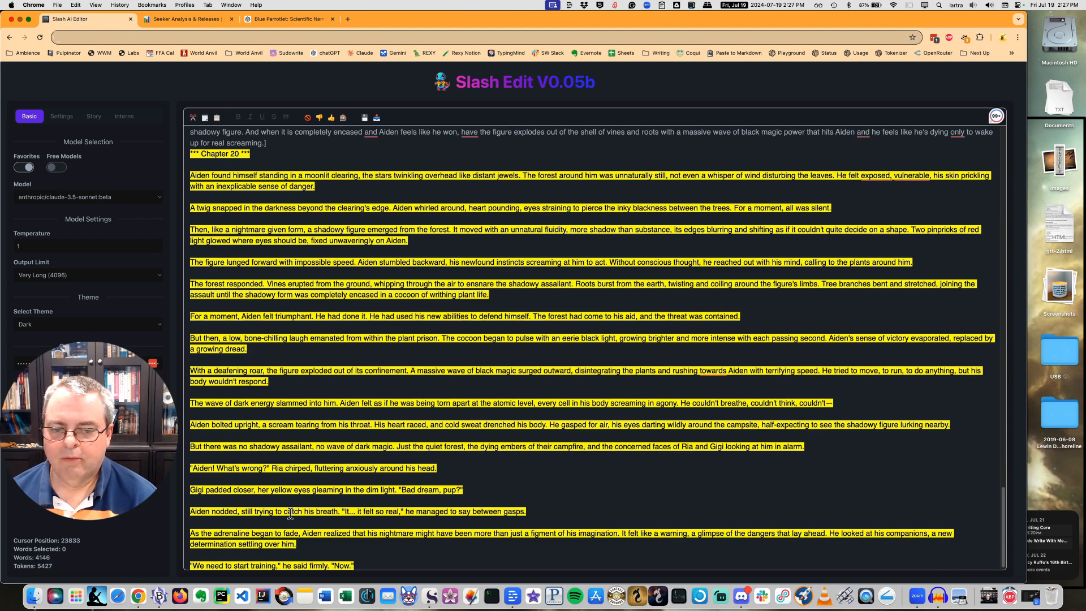
pyautogui.scroll(-1, 423, 461)
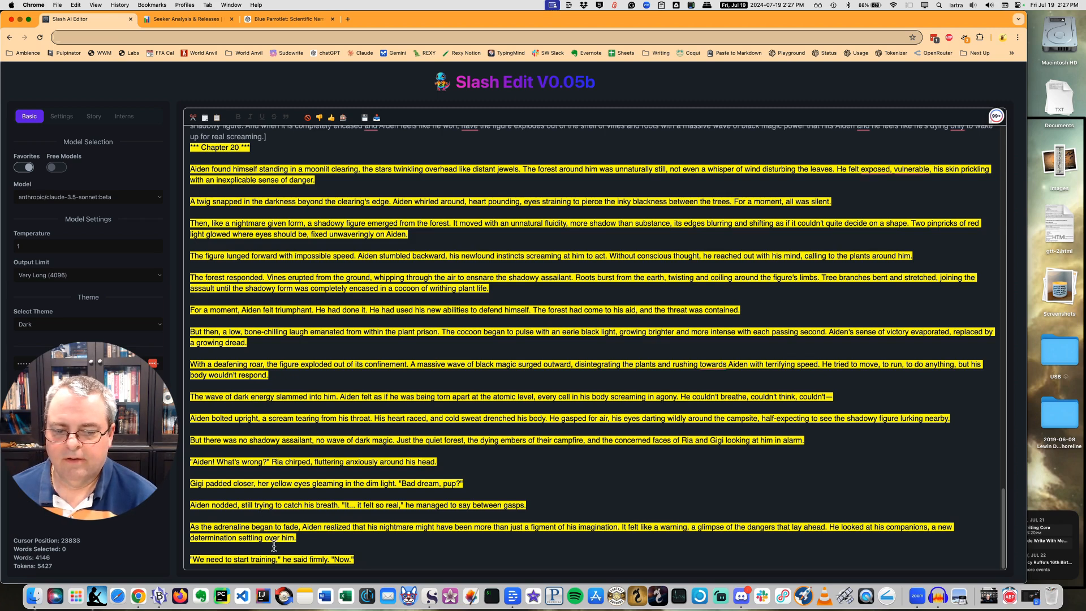
pyautogui.click(301, 541)
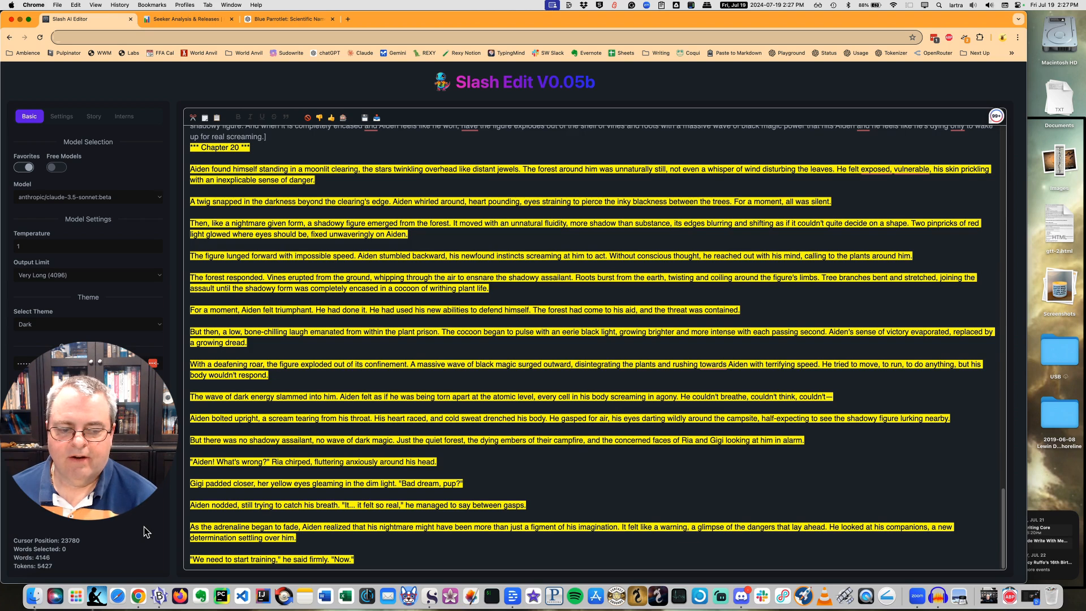
pyautogui.click(375, 552)
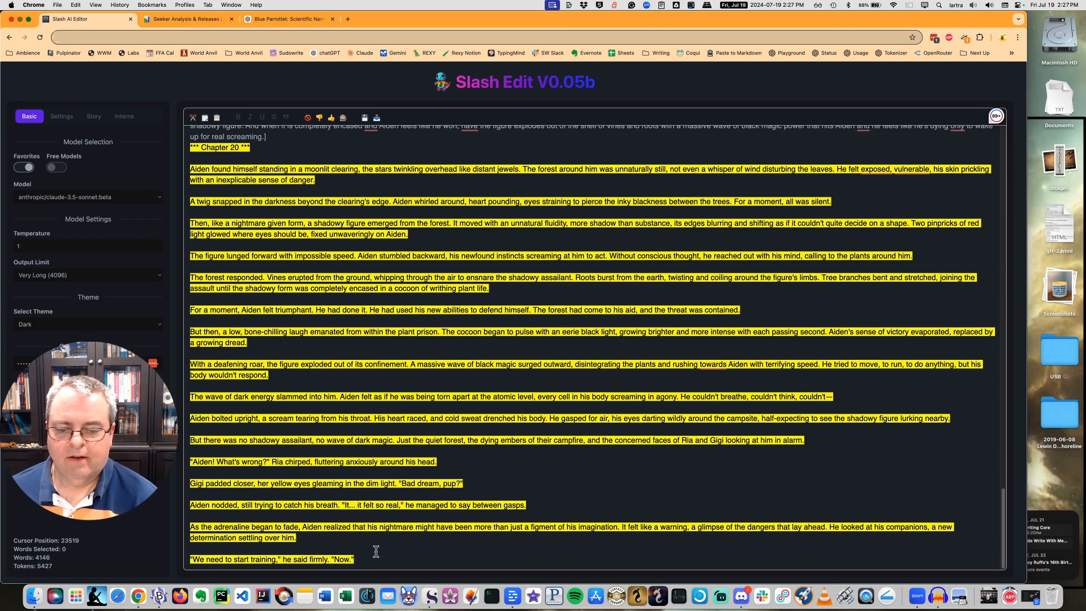
# Accept the generated Chapter 20 opening and select its passage from the moonlit clearing to the last line to check the word count.
pyautogui.press('Escape')
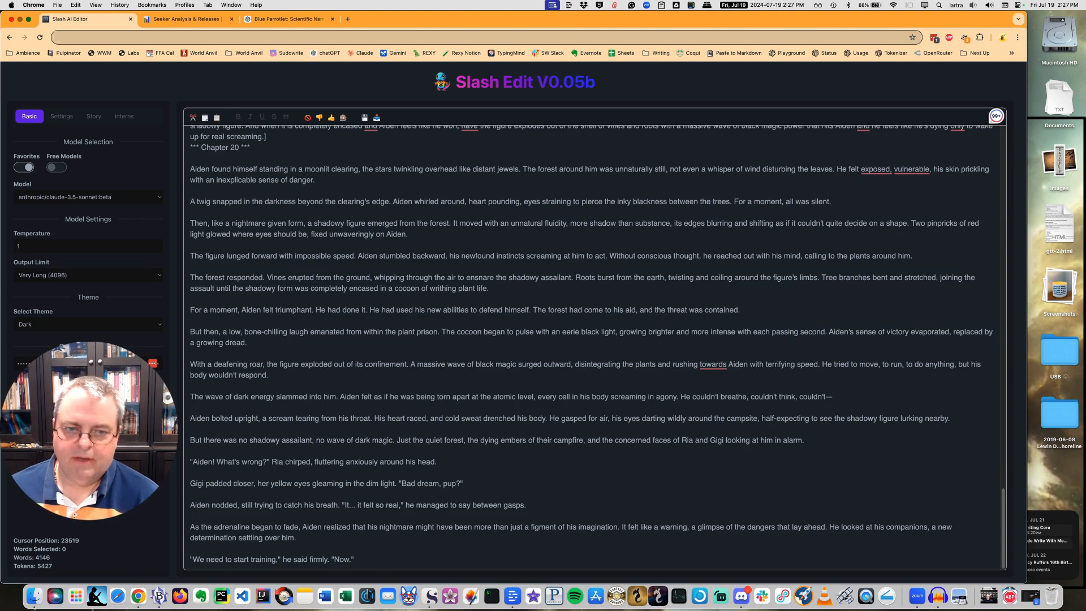
pyautogui.moveTo(190, 169); pyautogui.dragTo(485, 561)
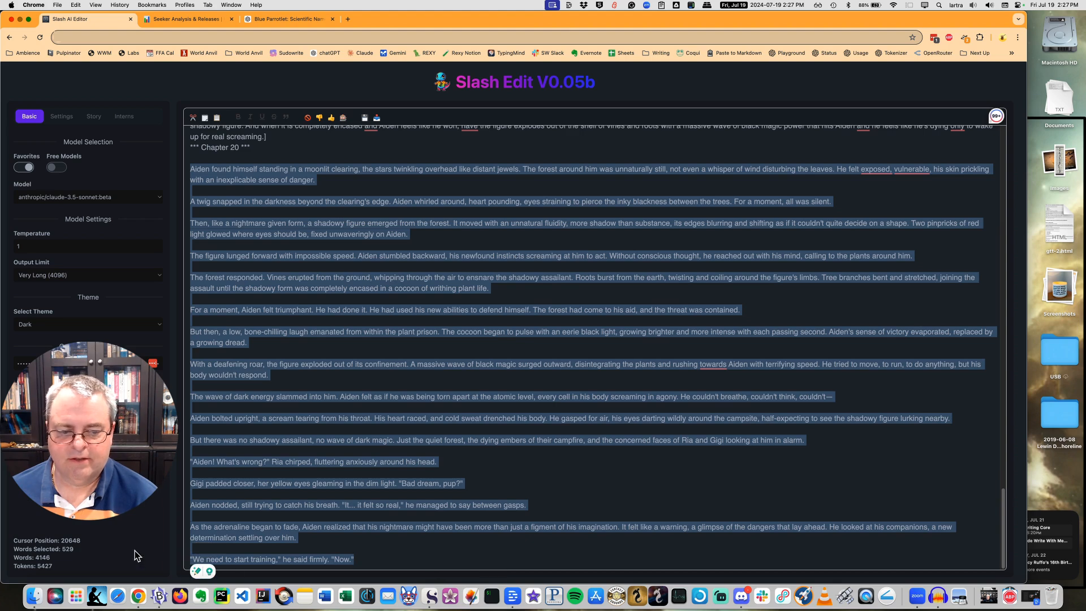
pyautogui.click(313, 487)
pyautogui.click(369, 560)
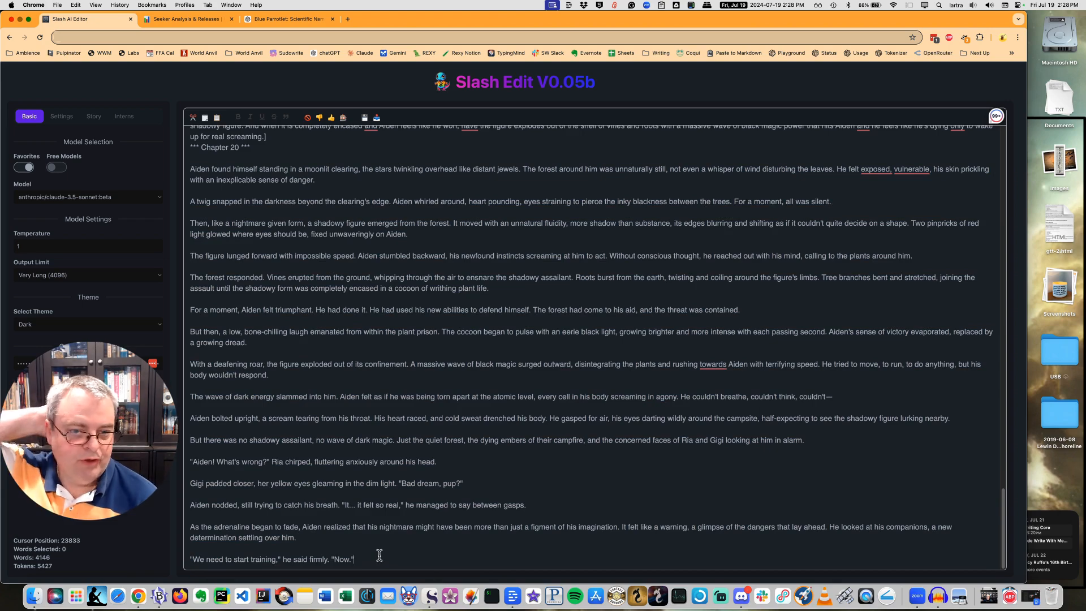
# Delete the first Chapter 20 heading and the bracketed nightmare instruction, keeping the heading directly above the generated text.
pyautogui.scroll(5, 310, 290)
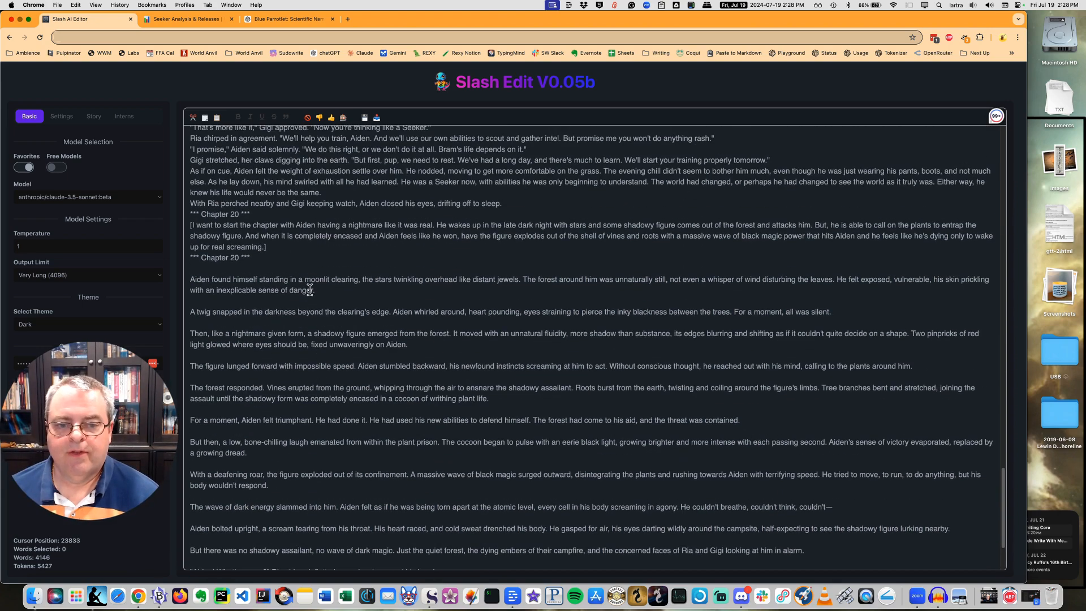
pyautogui.click(191, 226)
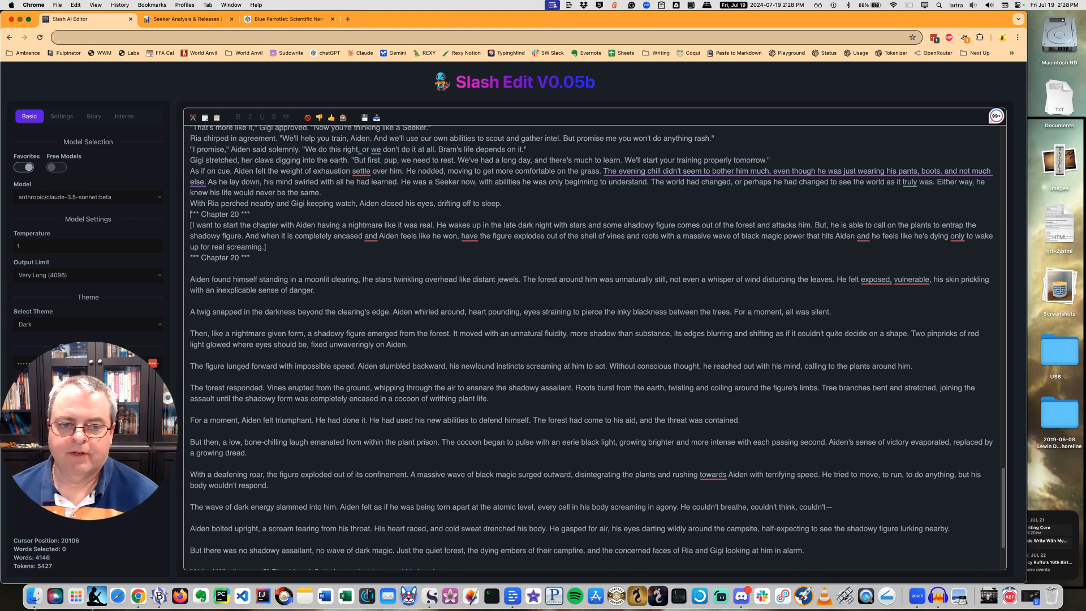
pyautogui.hotkey('shift', 'Down')
pyautogui.hotkey('shift', 'Down')
pyautogui.hotkey('shift', 'Down')
pyautogui.hotkey('shift', 'Down')
pyautogui.hotkey('shift', 'Down')
pyautogui.press('BackSpace')
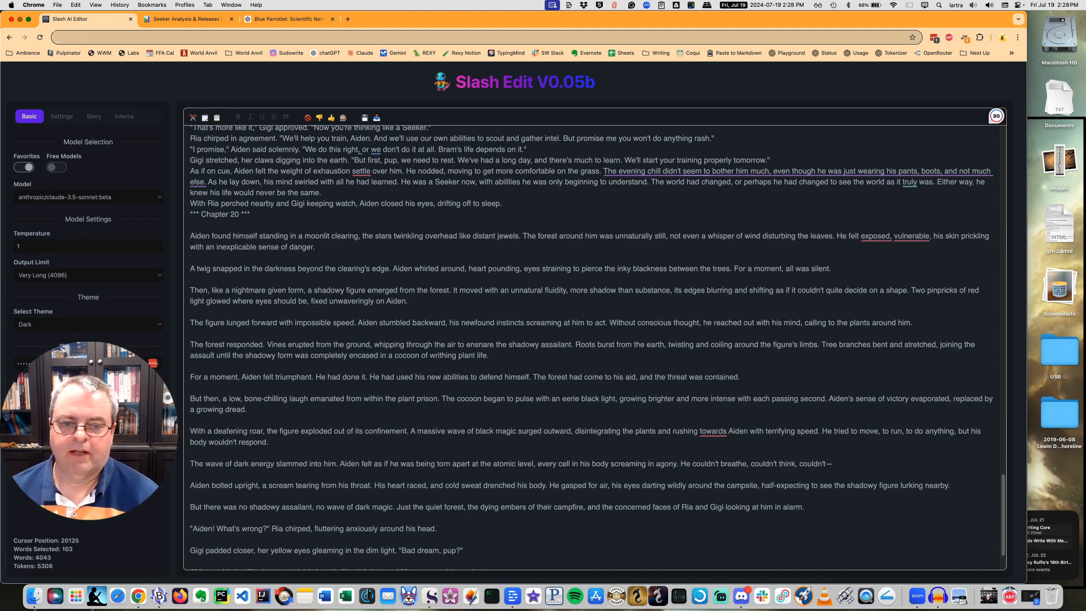
# Remove the empty line below the Chapter 20 heading and generate a continuation after Aiden's closing line about starting training.
pyautogui.press('Down')
pyautogui.press('Down')
pyautogui.press('Down')
pyautogui.press('Down')
pyautogui.press('Down')
pyautogui.press('Down')
pyautogui.press('Down')
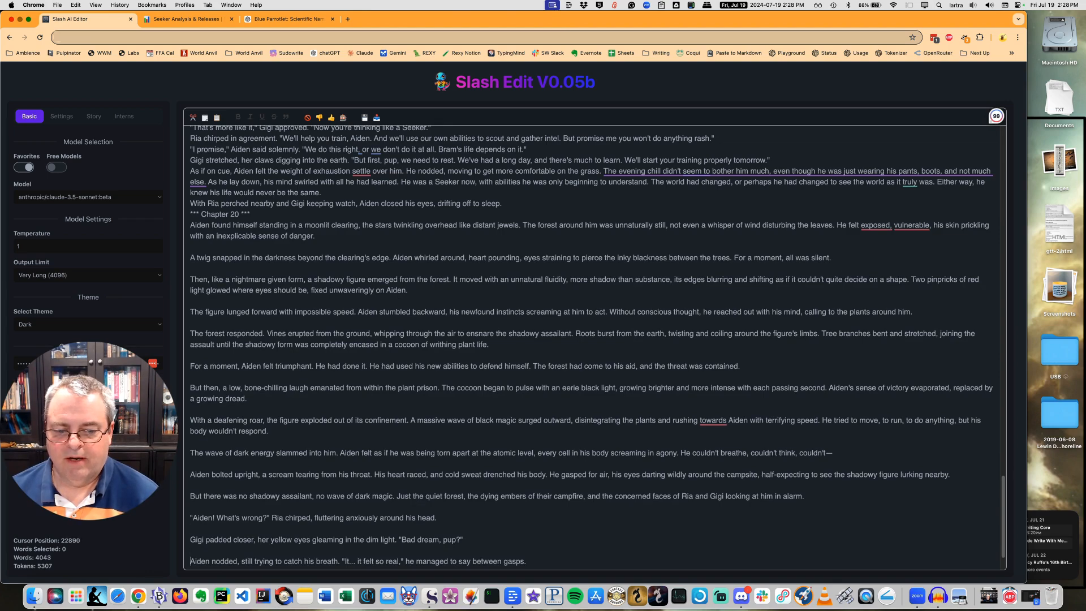
pyautogui.press('Return')
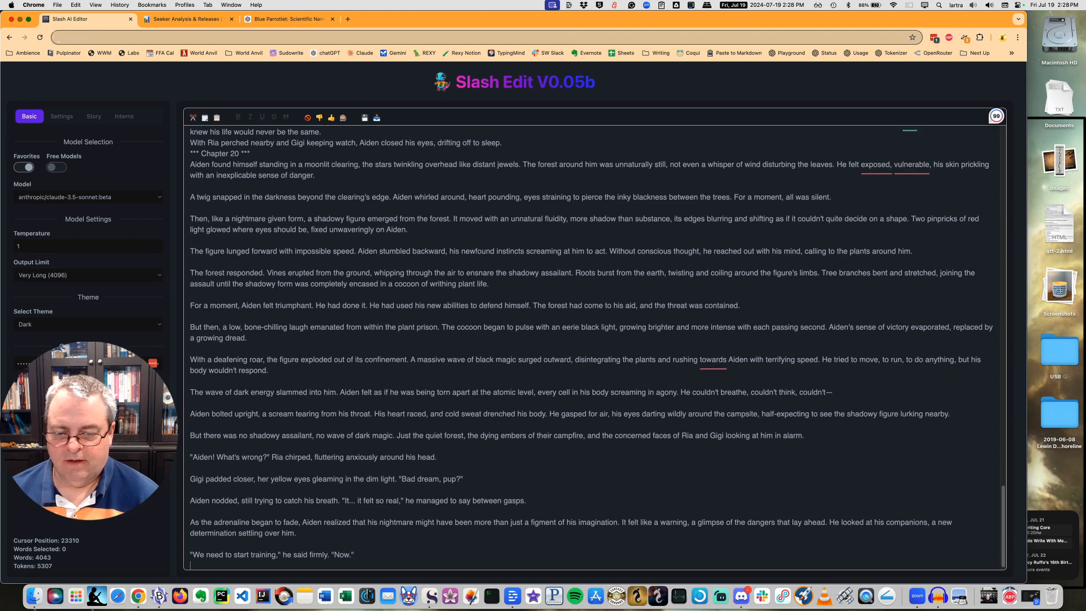
pyautogui.hotkey('ctrl', 'Return')
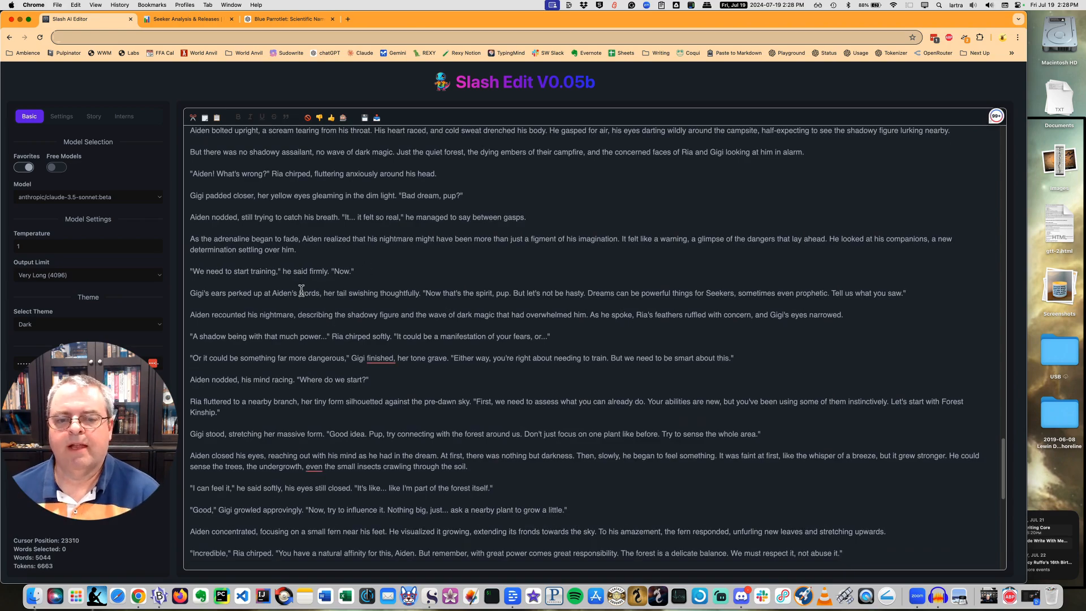
# Check the word count of the whole Chapter 20 text, from the moonlit clearing to the newly awakened Seeker line.
pyautogui.scroll(8, 339, 300)
pyautogui.scroll(-1, 281, 295)
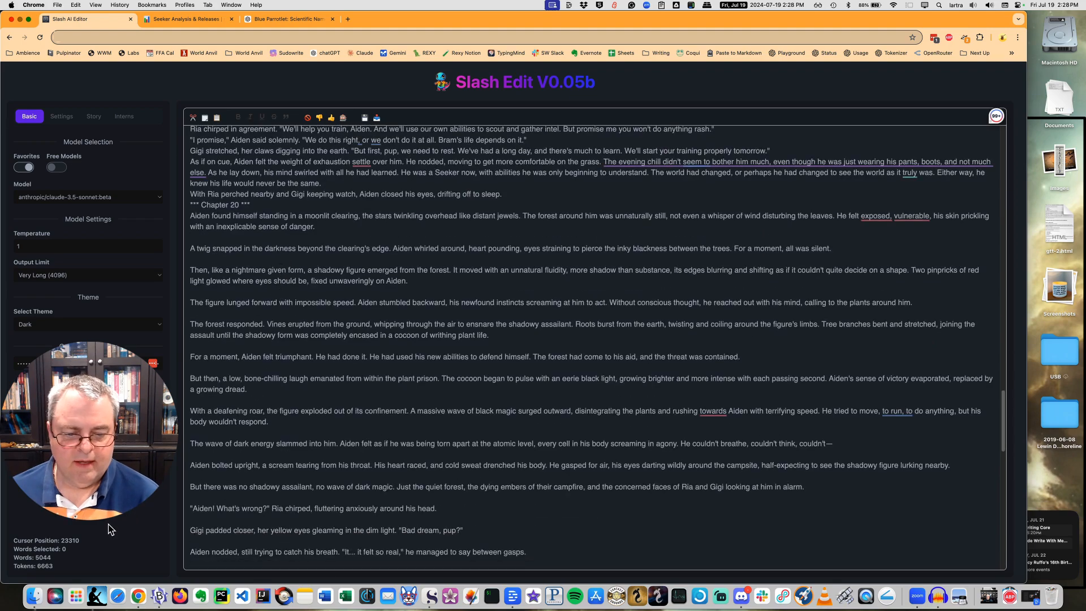
pyautogui.click(232, 389)
pyautogui.moveTo(188, 211); pyautogui.dragTo(357, 550)
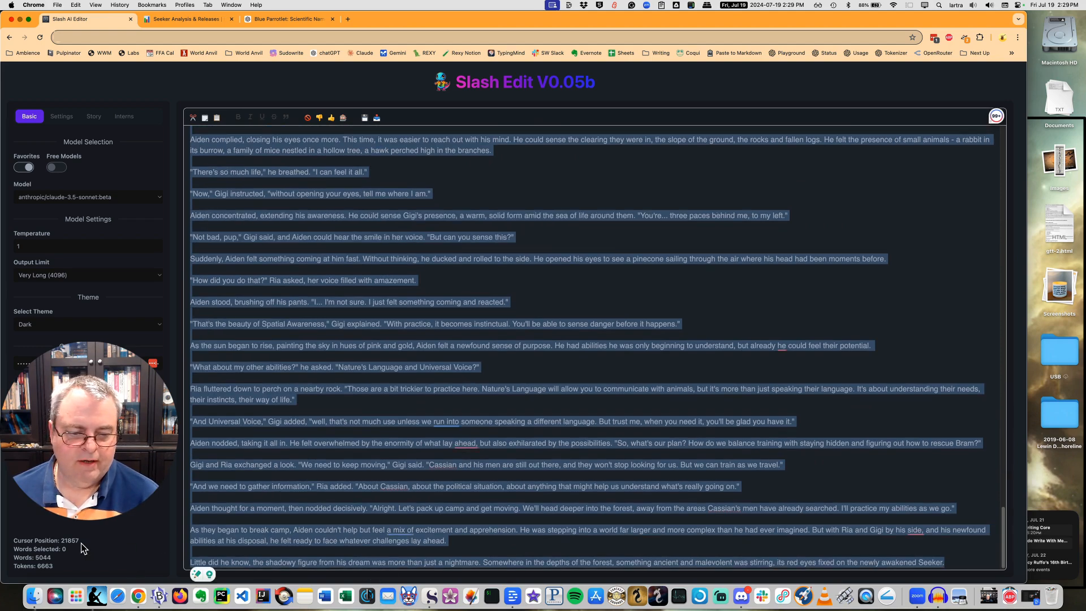
pyautogui.click(288, 487)
pyautogui.scroll(20, 256, 491)
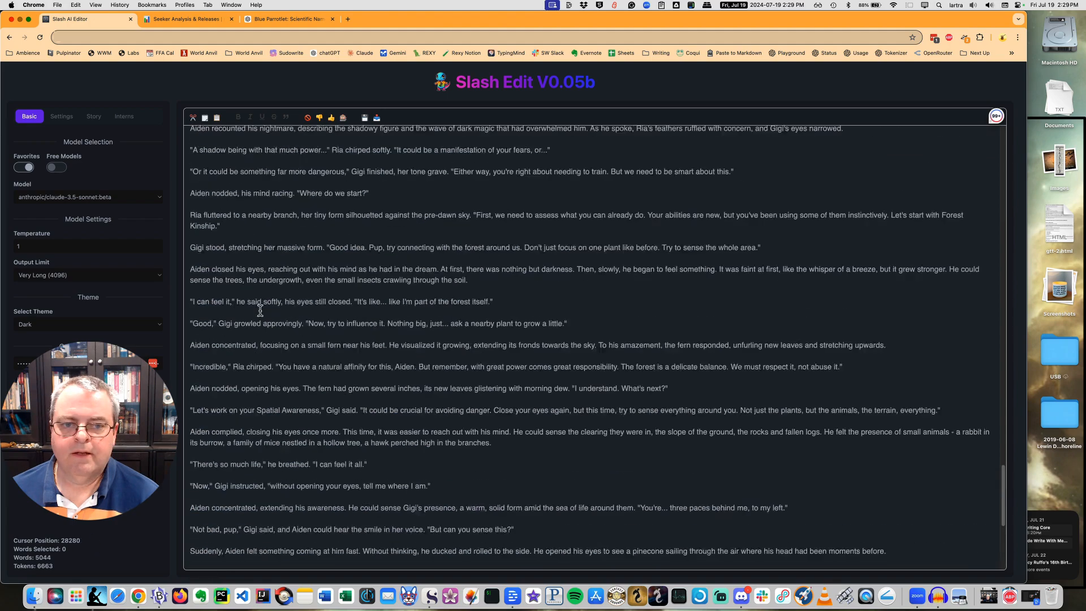
pyautogui.scroll(4, 261, 310)
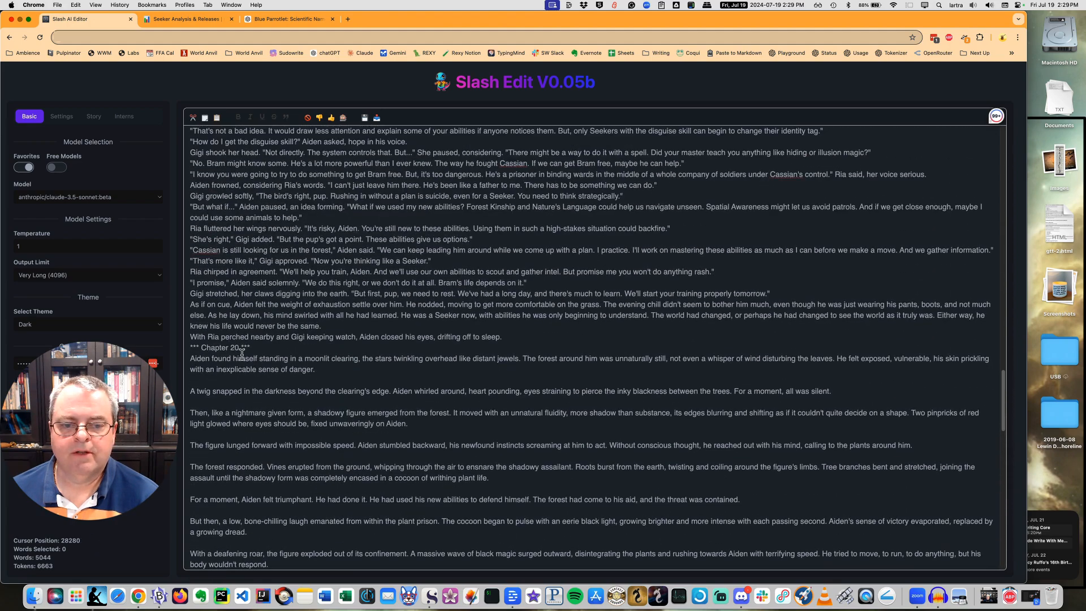
pyautogui.moveTo(191, 359); pyautogui.dragTo(956, 560)
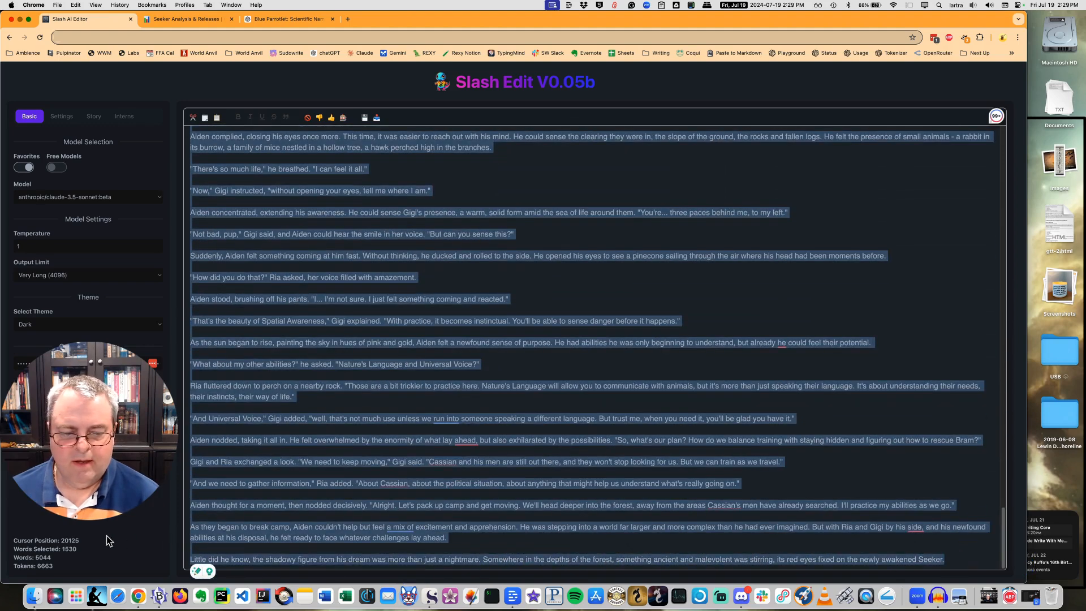
pyautogui.click(260, 491)
# Read through the Chapter 20 nightmare scene and Aiden's awakening up to his decision to start training.
pyautogui.scroll(15, 254, 453)
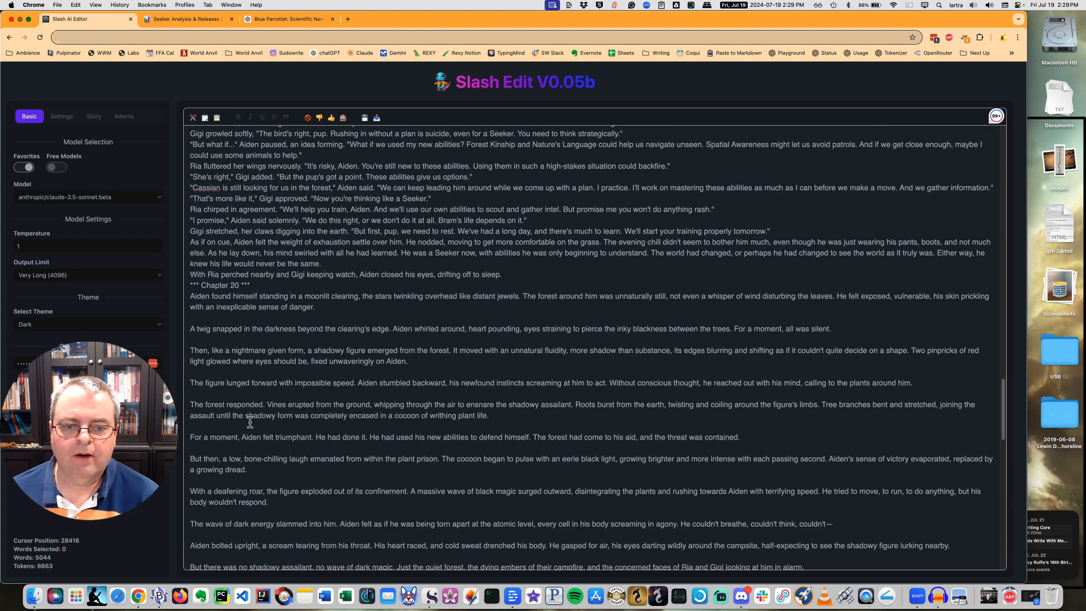
pyautogui.scroll(-3, 226, 375)
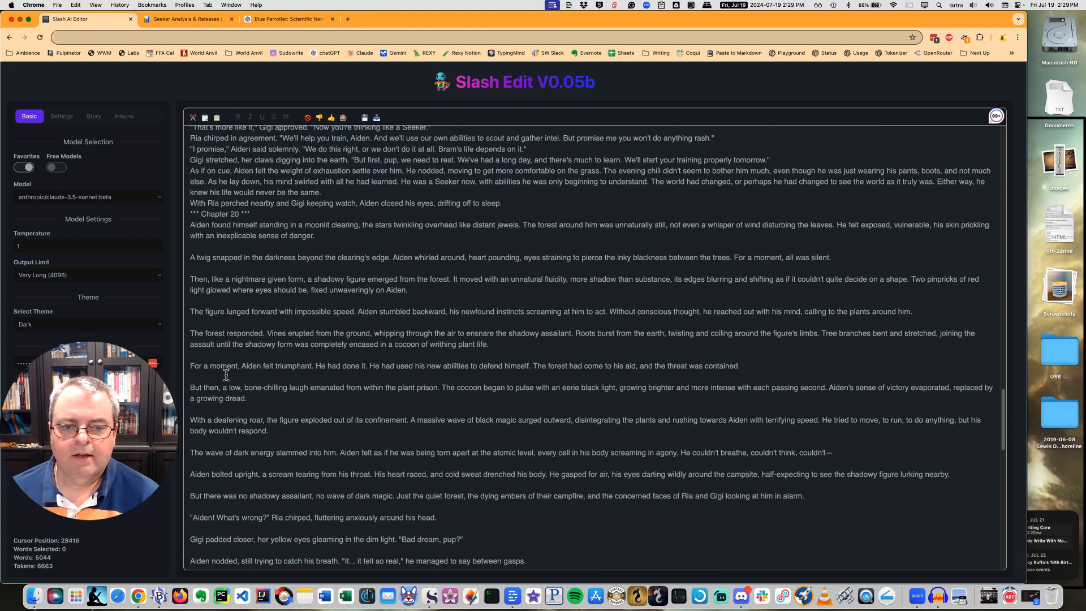
pyautogui.scroll(-2, 223, 368)
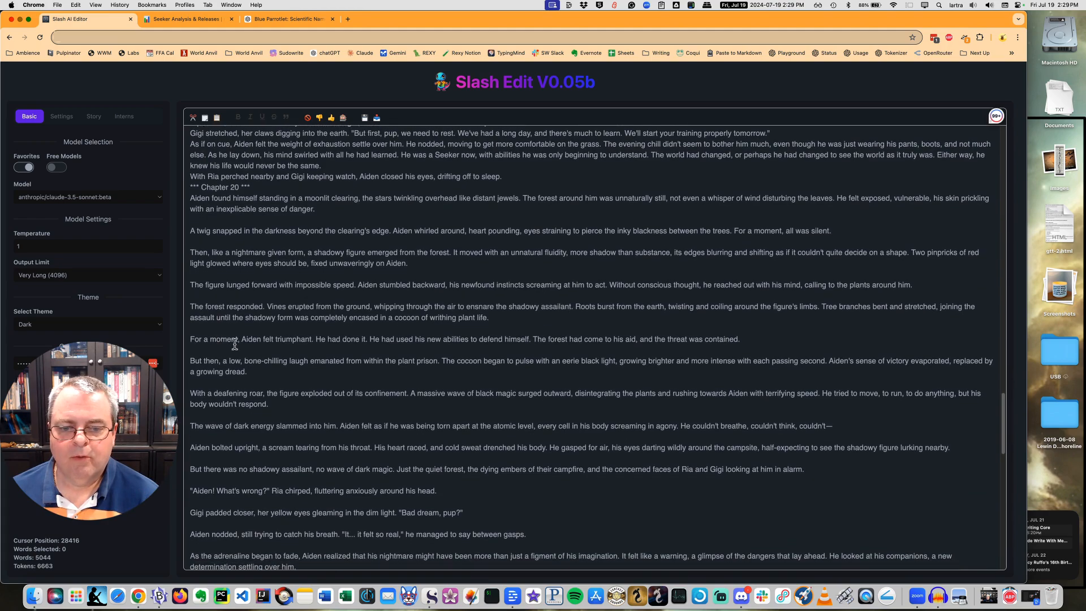
pyautogui.scroll(1, 235, 314)
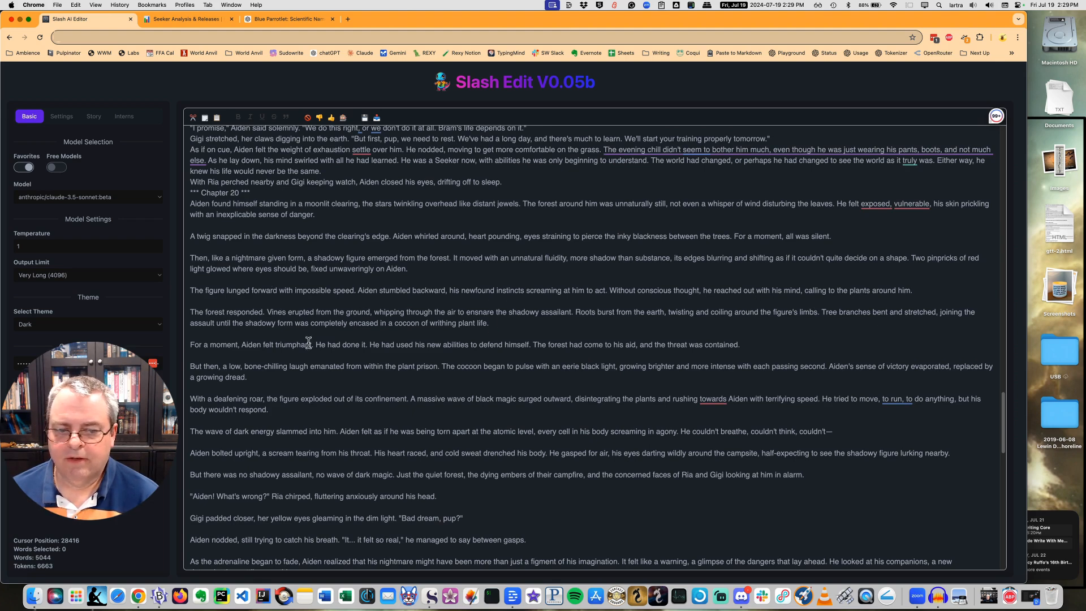
pyautogui.scroll(-3, 275, 382)
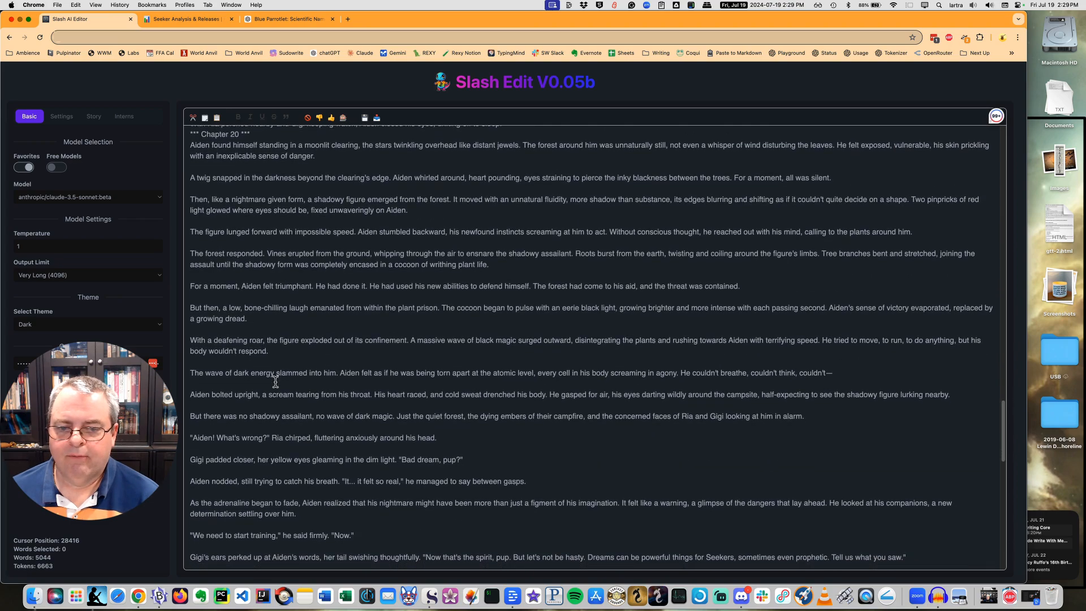
pyautogui.scroll(-1, 276, 382)
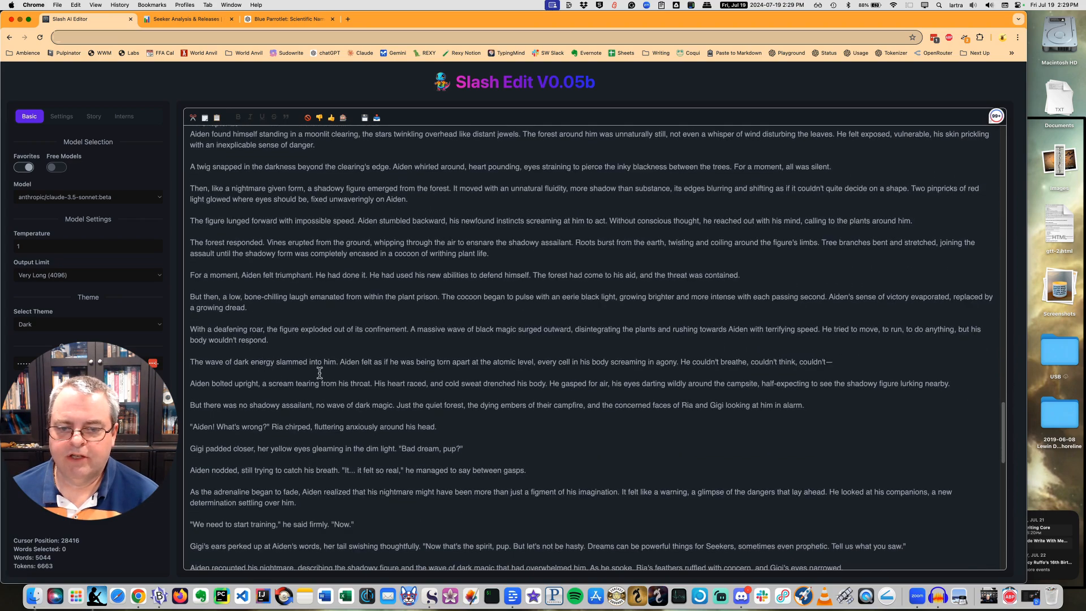
pyautogui.scroll(-5, 319, 372)
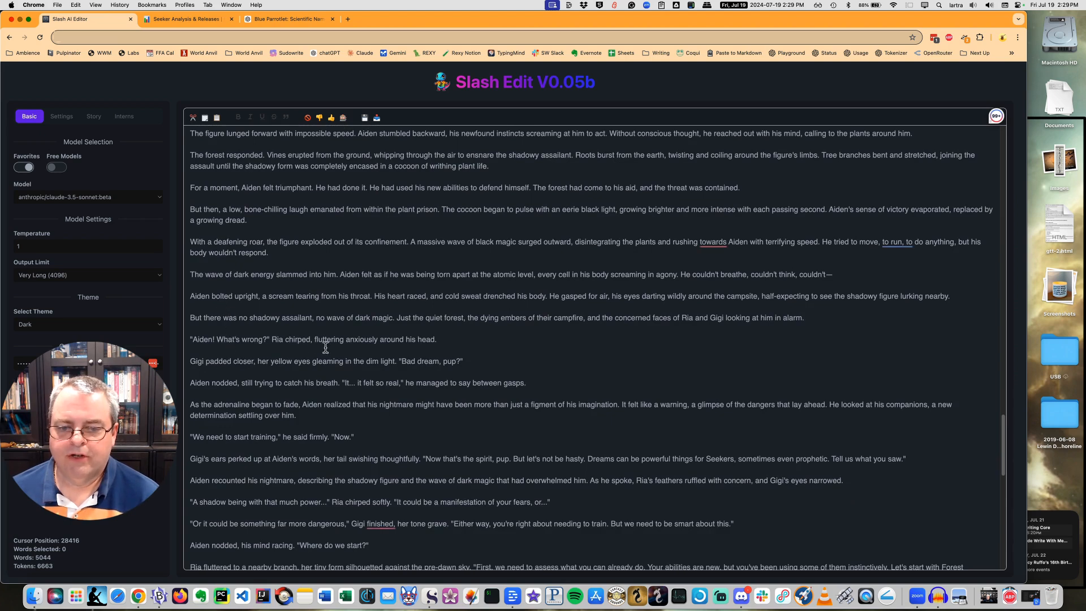
pyautogui.scroll(-2, 300, 376)
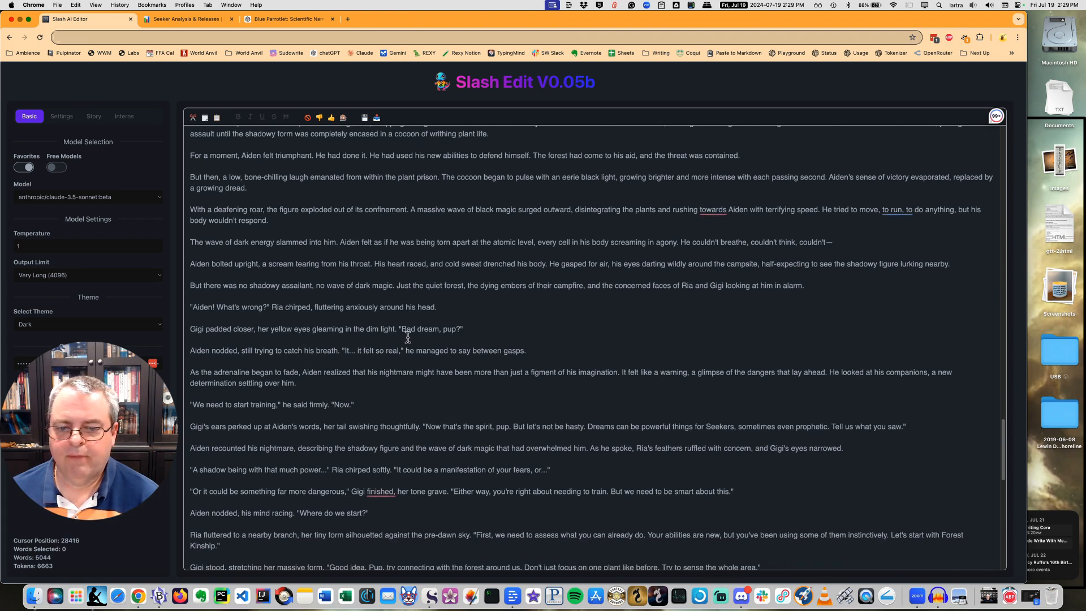
pyautogui.scroll(-3, 260, 363)
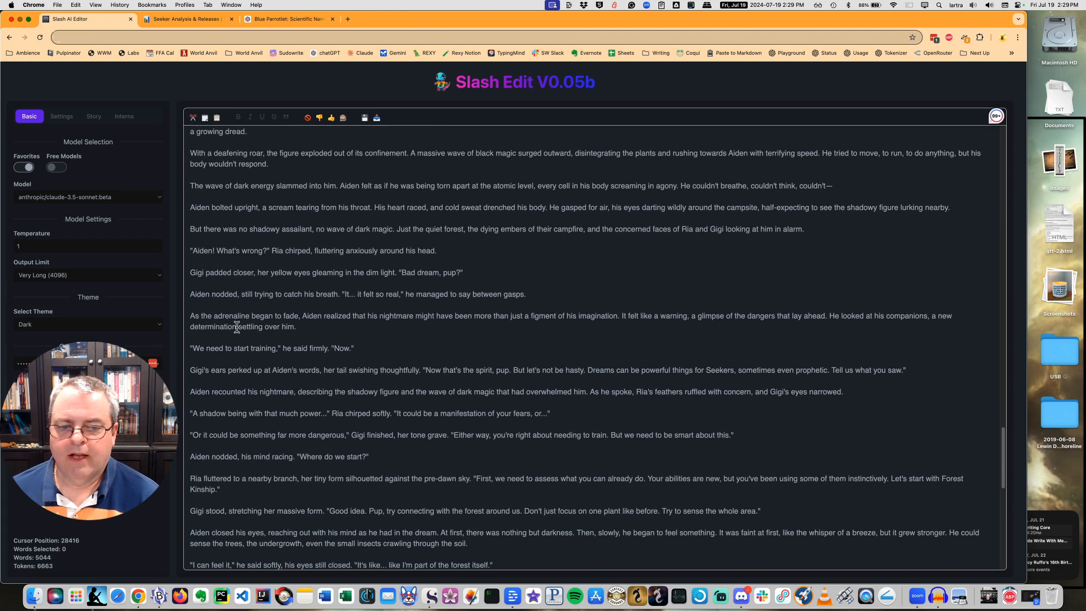
# Insert an empty line between the paragraph about Aiden's fading adrenaline and "We need to start training".
pyautogui.moveTo(193, 315); pyautogui.dragTo(189, 348)
pyautogui.click(300, 354)
pyautogui.click(273, 347)
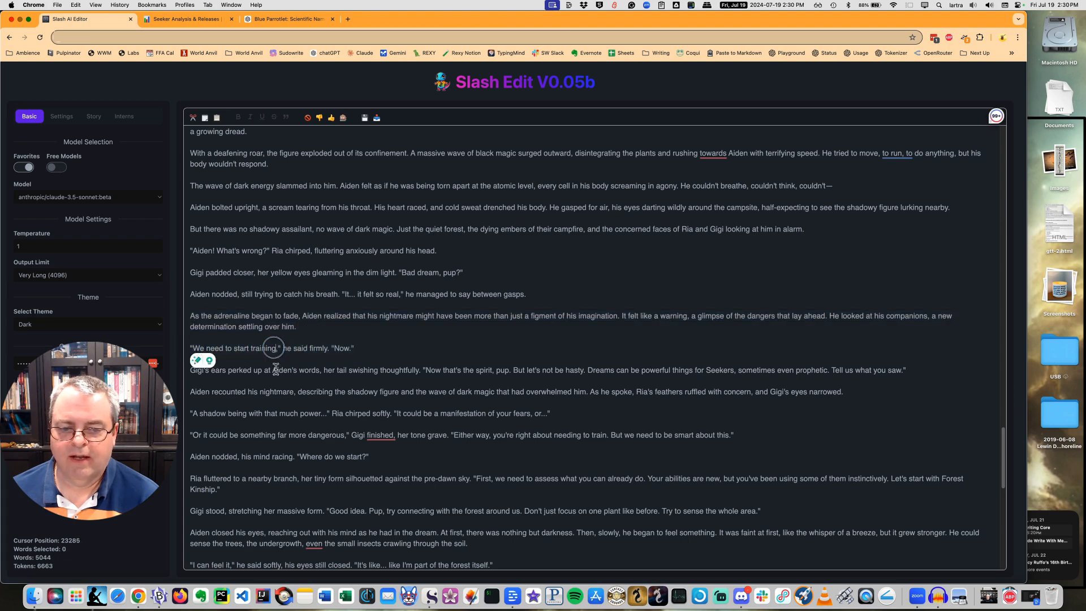
pyautogui.press('Return')
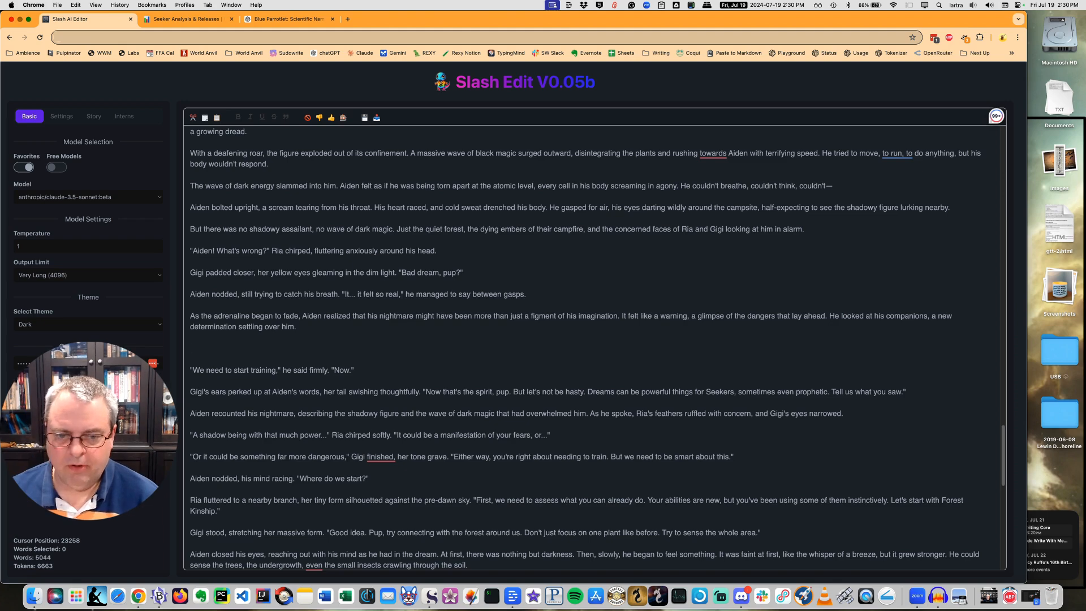
# Generate and accept an inserted passage where Gigi explains the dream as system integration and a hint, and Ria reaffirms this and suggests practicing it.
pyautogui.press('/')
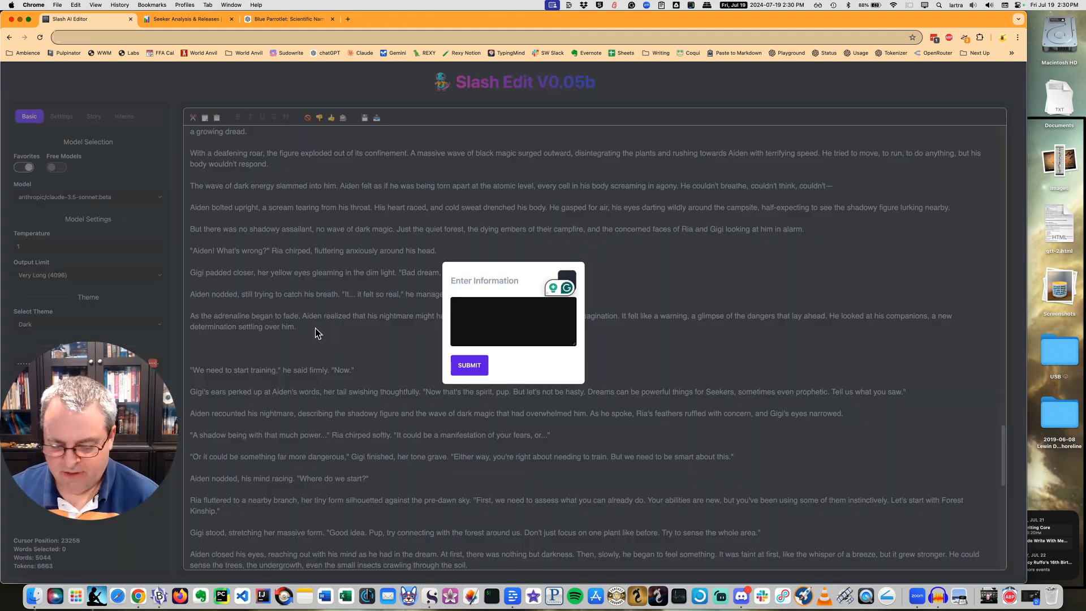
pyautogui.write('I want to have Gigi comment that the dream was his mind further integra')
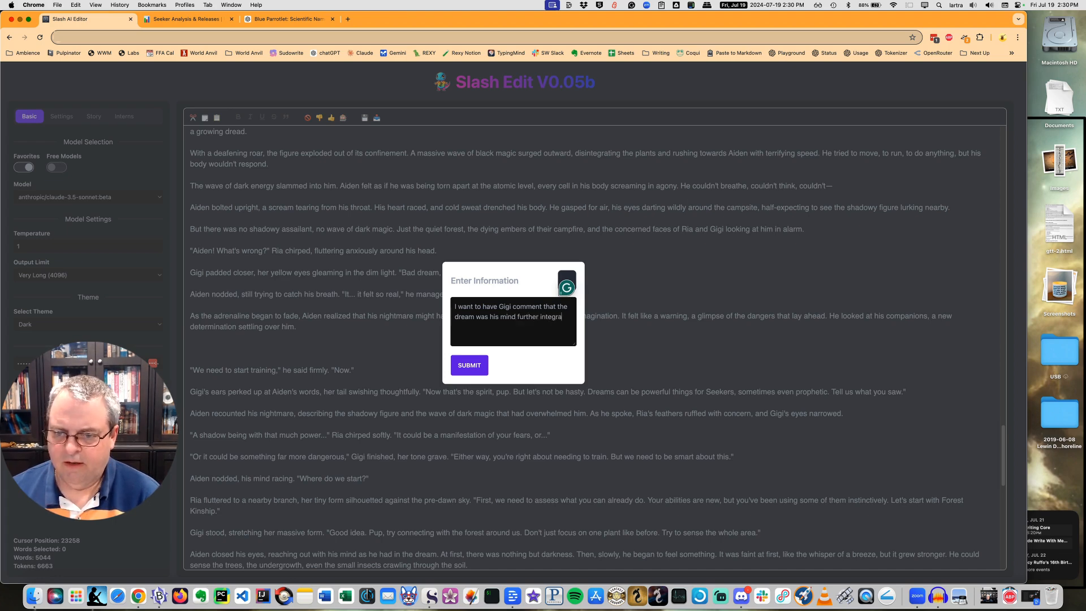
pyautogui.write('ting with the sys')
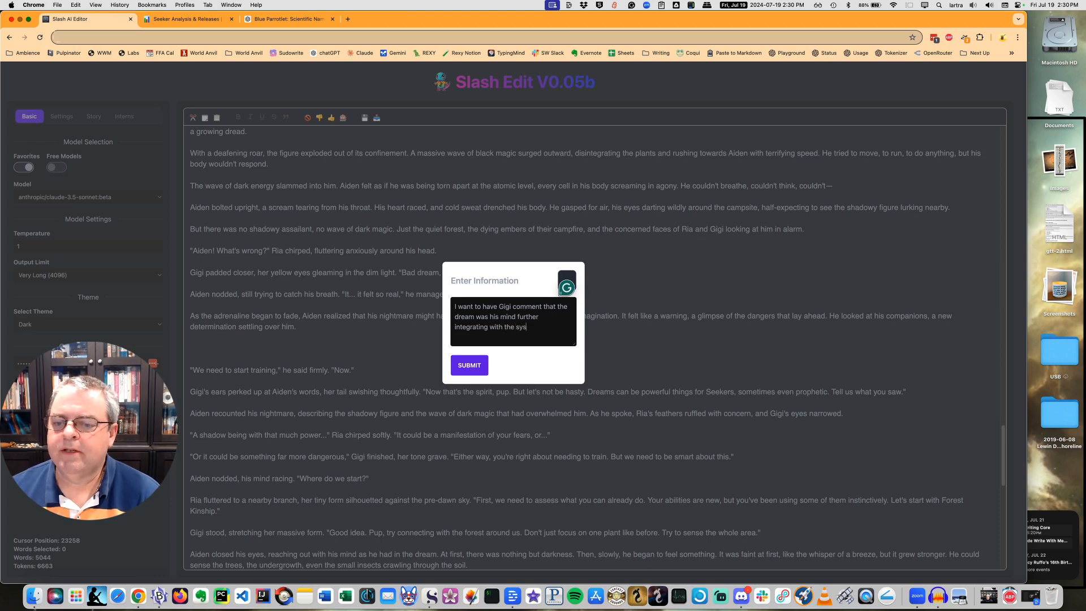
pyautogui.write('nd')
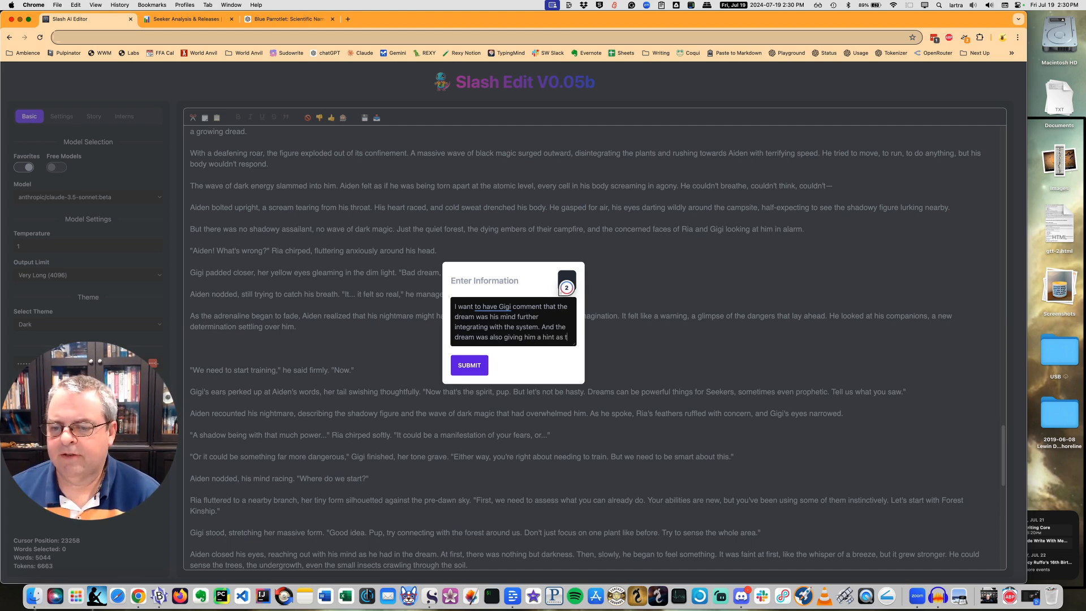
pyautogui.write('what he could possibly do. Hav')
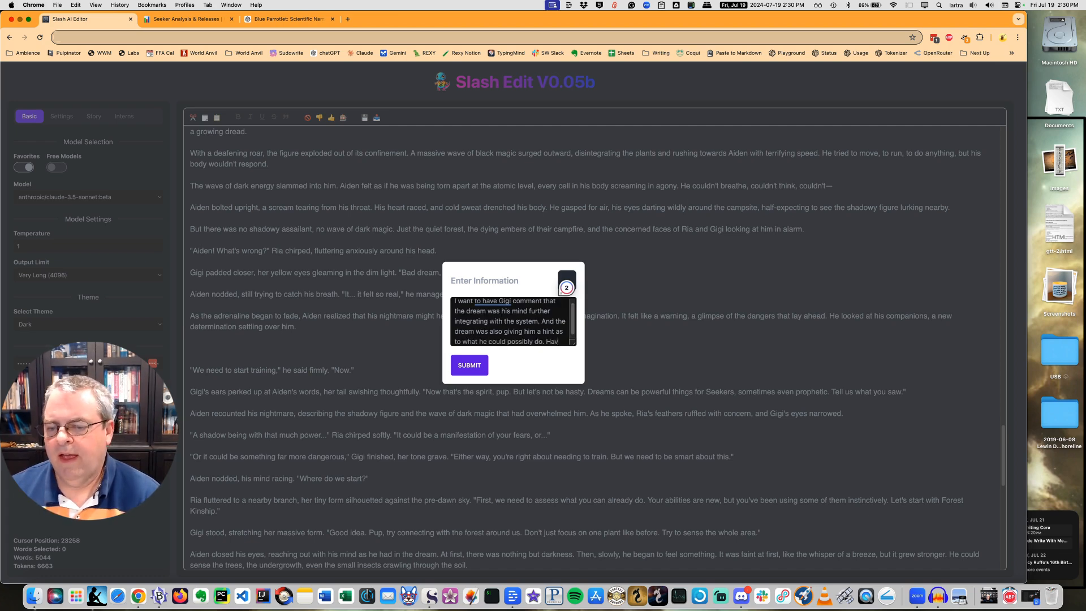
pyautogui.write('e Ria reaffirm this and suggest they')
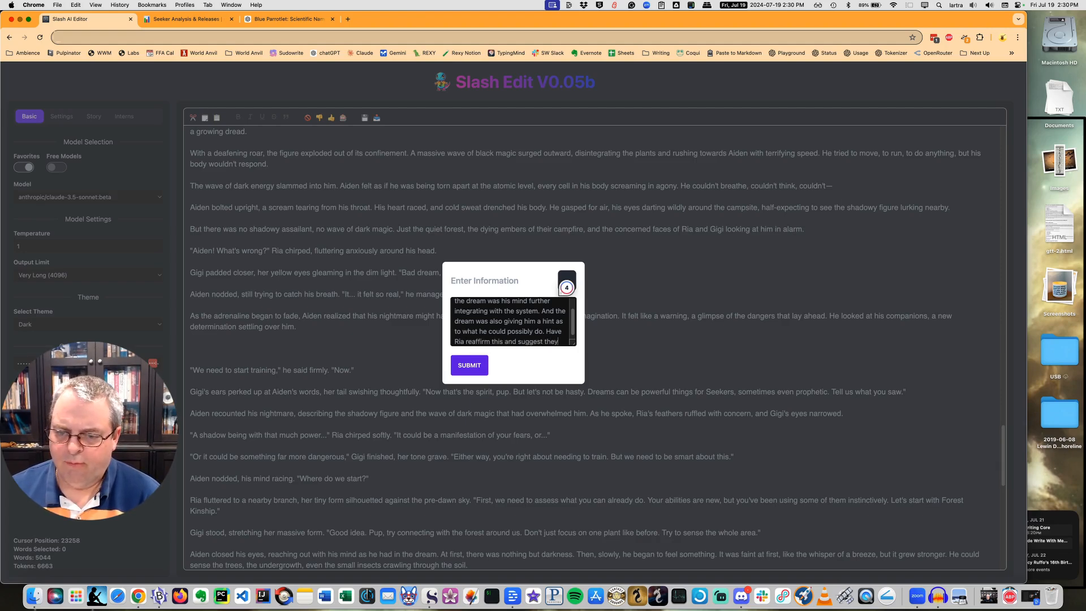
pyautogui.write(' practice some of what he was')
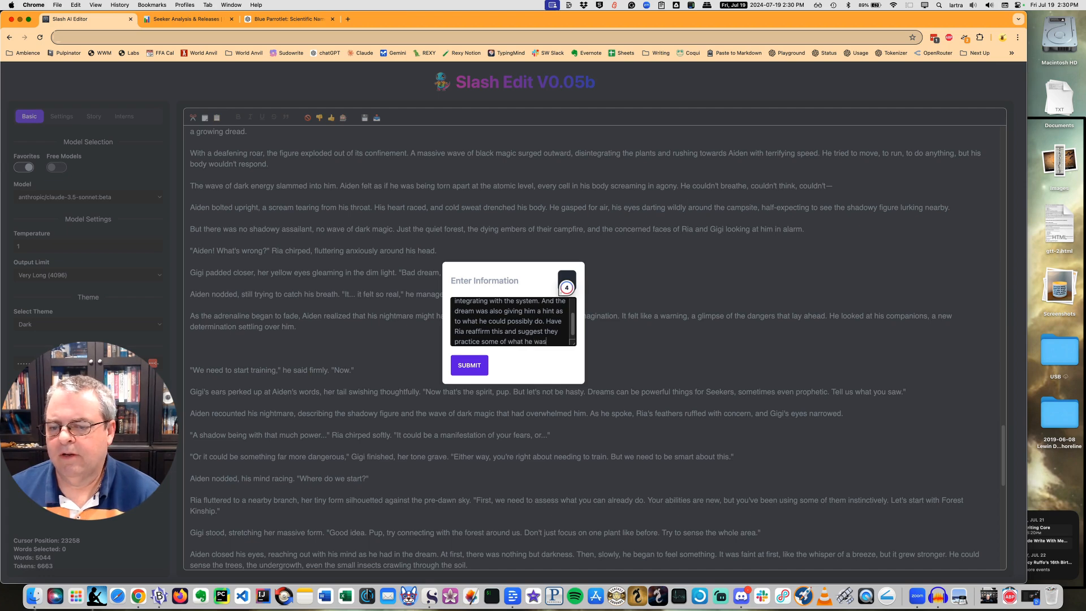
pyautogui.write('reaming.')
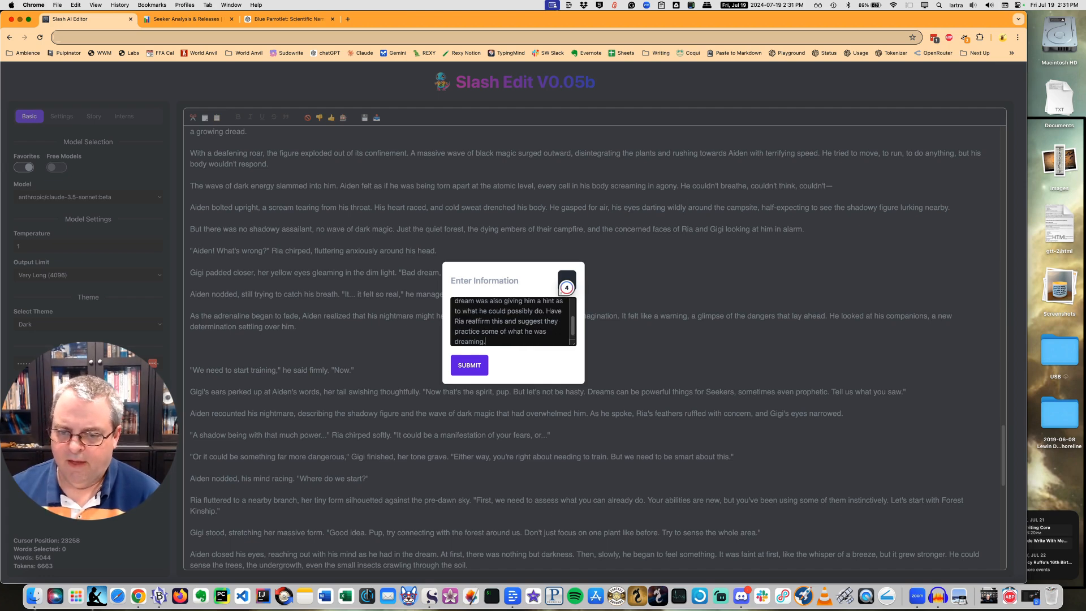
pyautogui.click(462, 368)
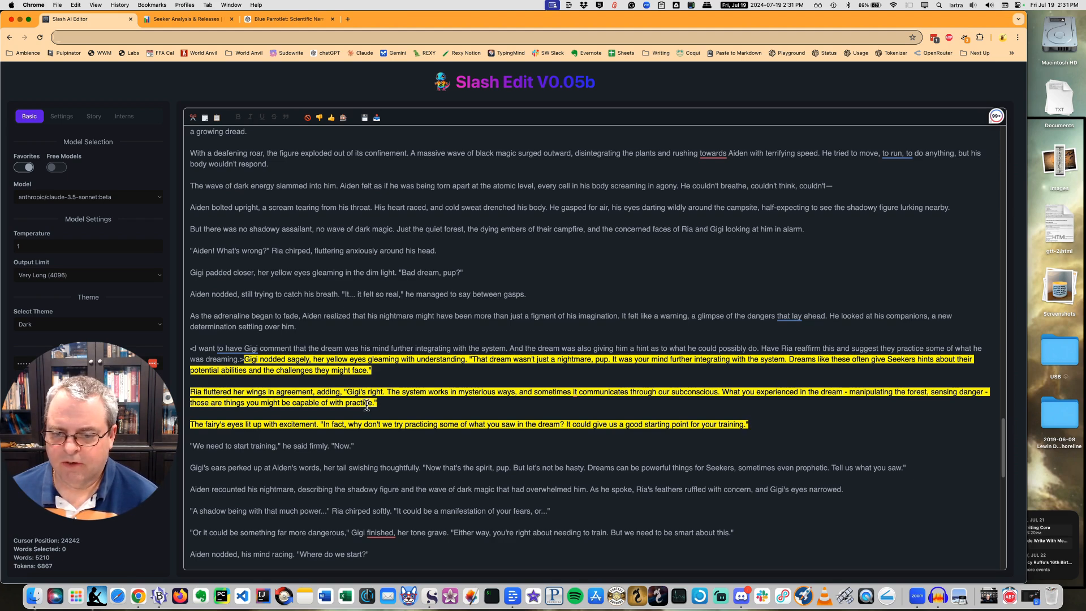
pyautogui.press('Tab')
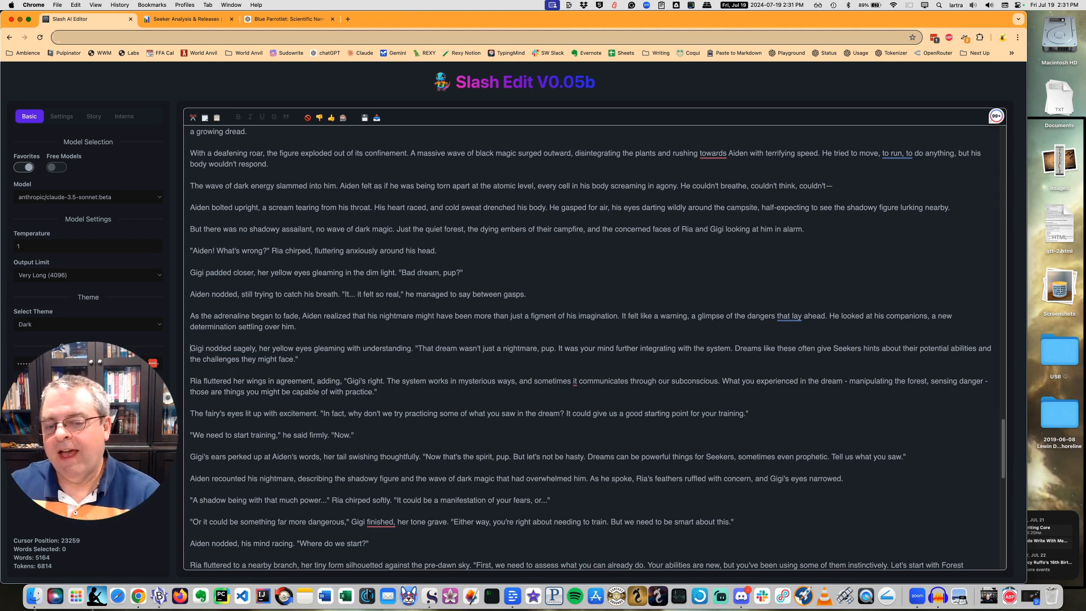
# Read through the training scene after the inserted passage, from "We need to start training" to Gigi's explanation of Spatial Awareness.
pyautogui.scroll(-5, 395, 387)
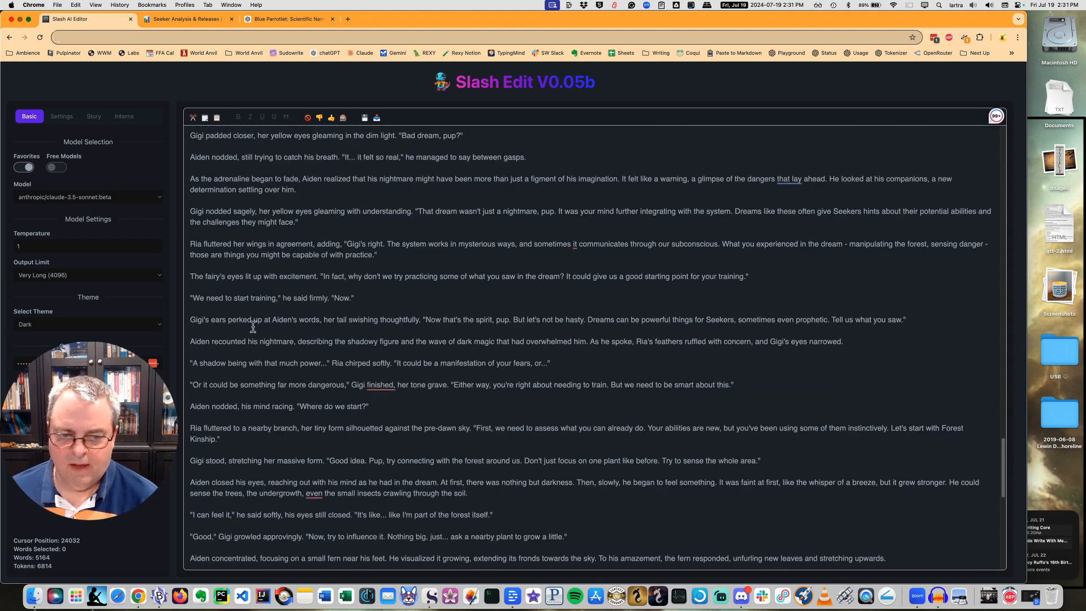
pyautogui.scroll(-1, 267, 336)
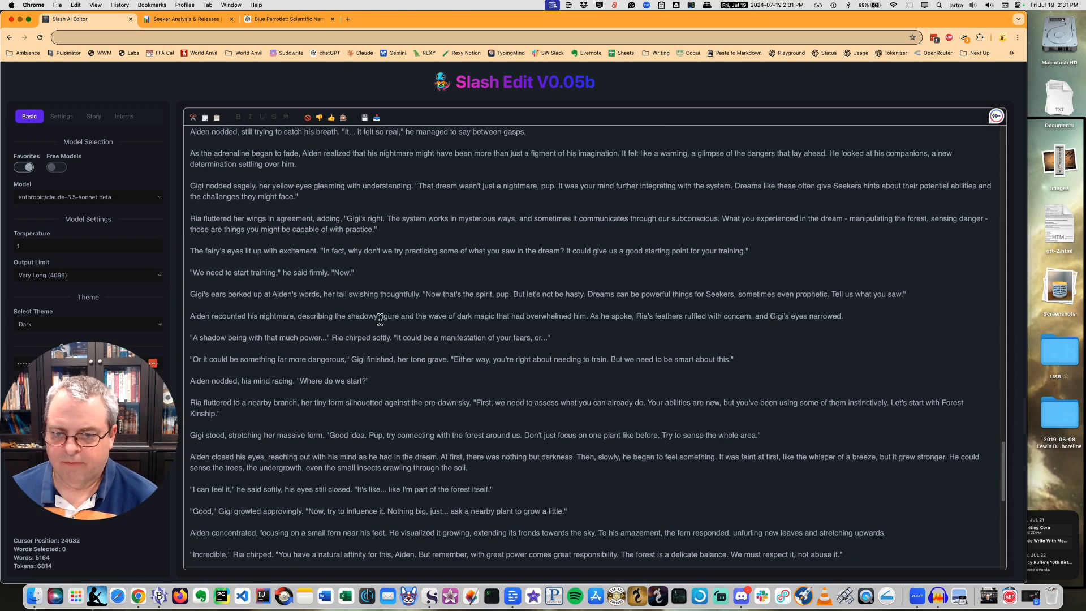
pyautogui.scroll(-3, 242, 312)
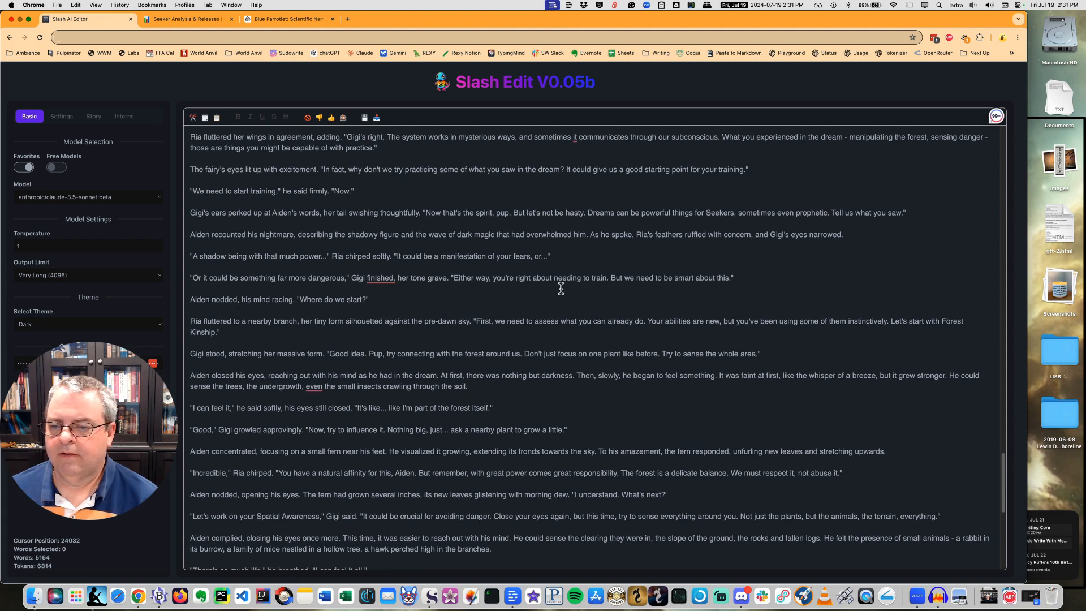
pyautogui.scroll(-1, 309, 304)
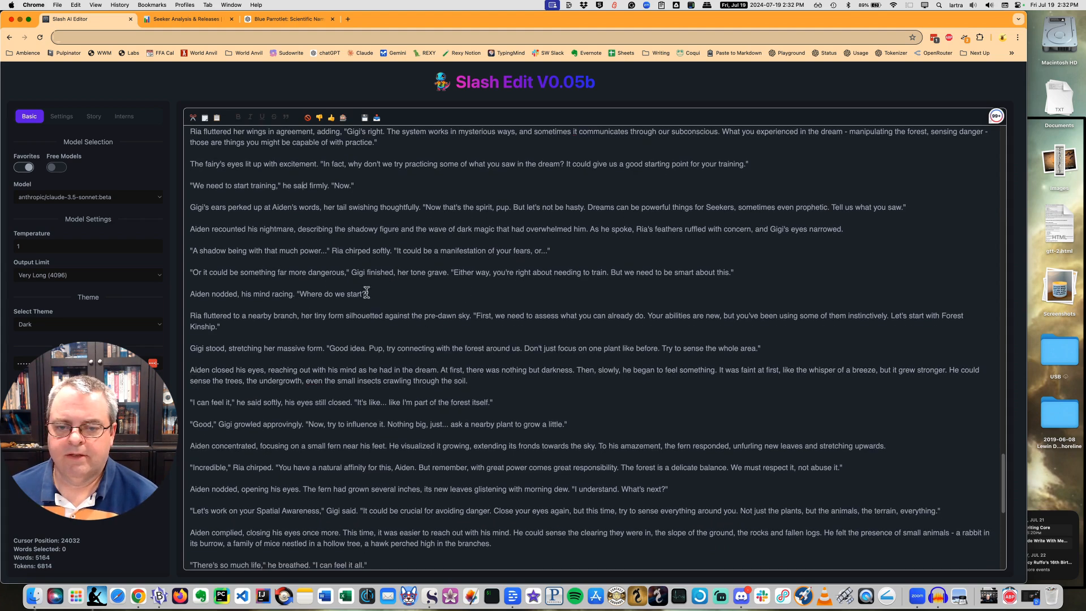
pyautogui.click(258, 332)
pyautogui.scroll(-1, 238, 340)
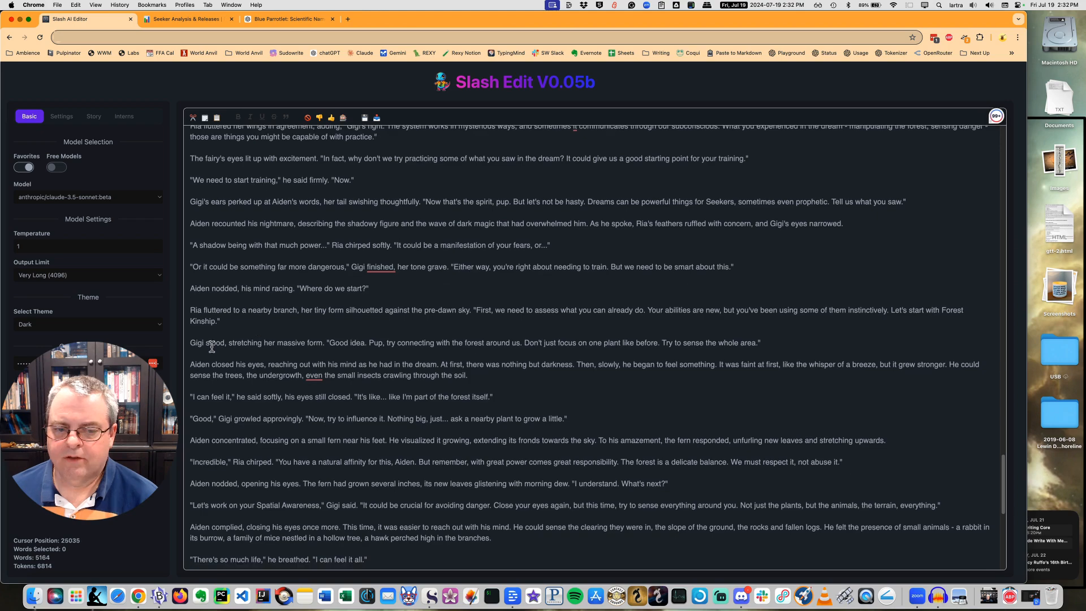
pyautogui.scroll(-3, 228, 346)
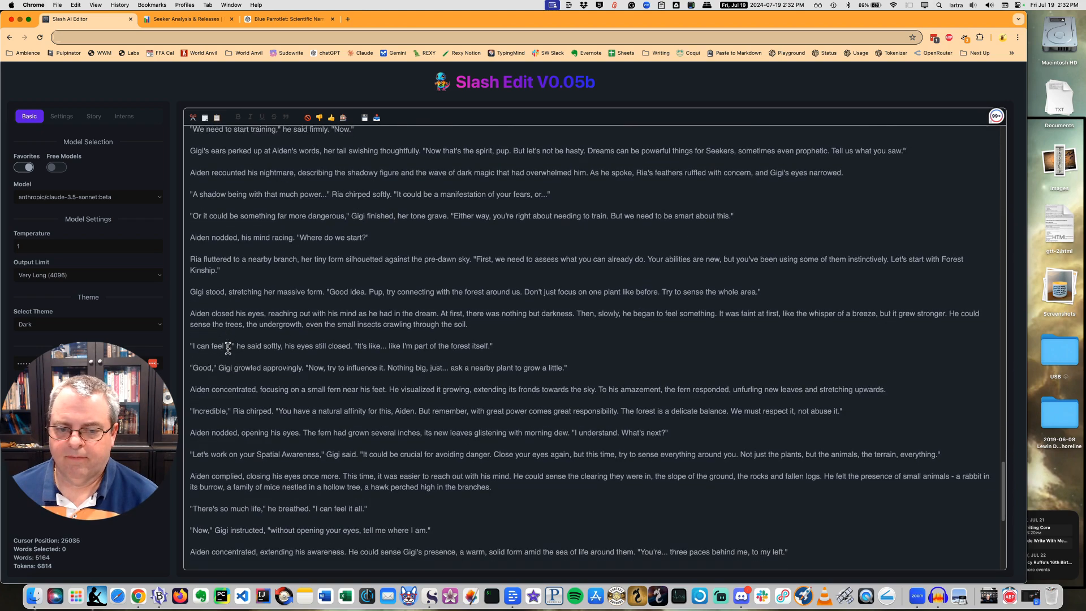
pyautogui.scroll(-3, 379, 292)
pyautogui.scroll(-2, 244, 302)
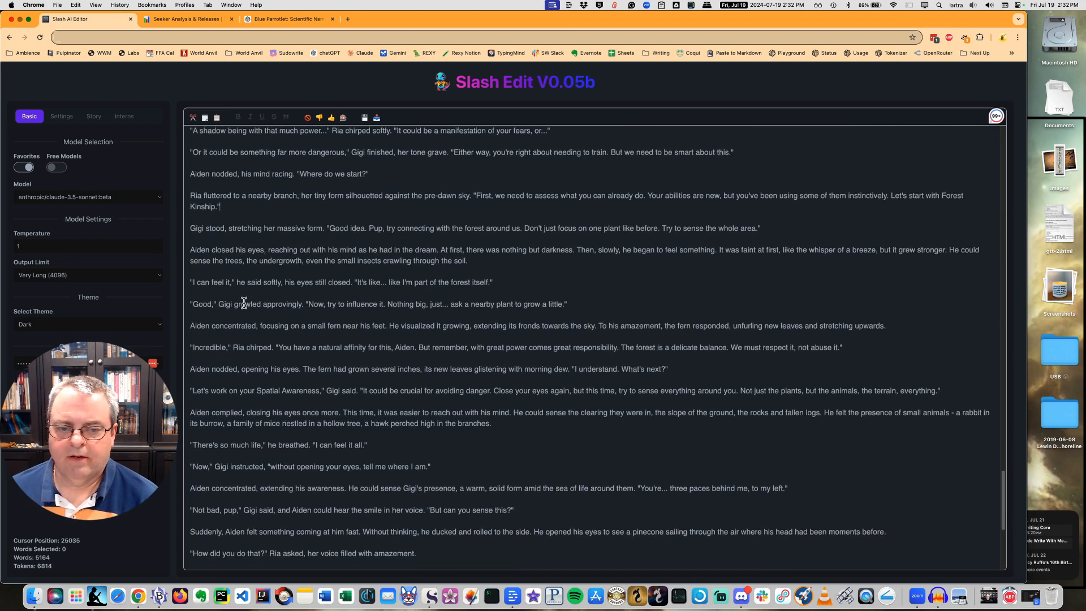
pyautogui.scroll(-2, 244, 303)
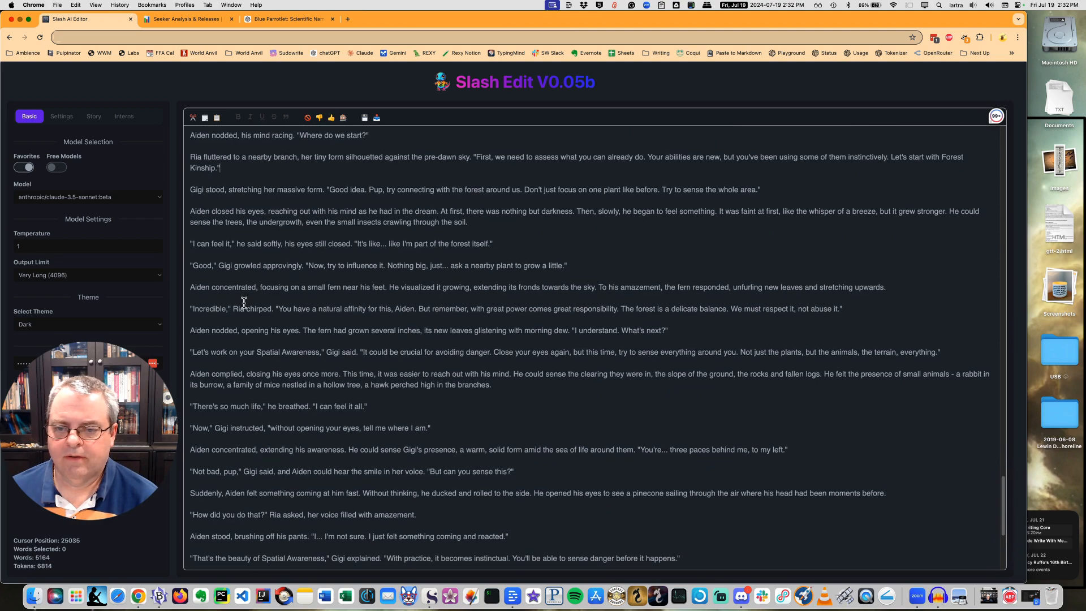
# Reword Ria's "Incredible" line to "You have some talent for this, Aiden." and remove her warning about great power and the forest's delicate balance.
pyautogui.click(534, 271)
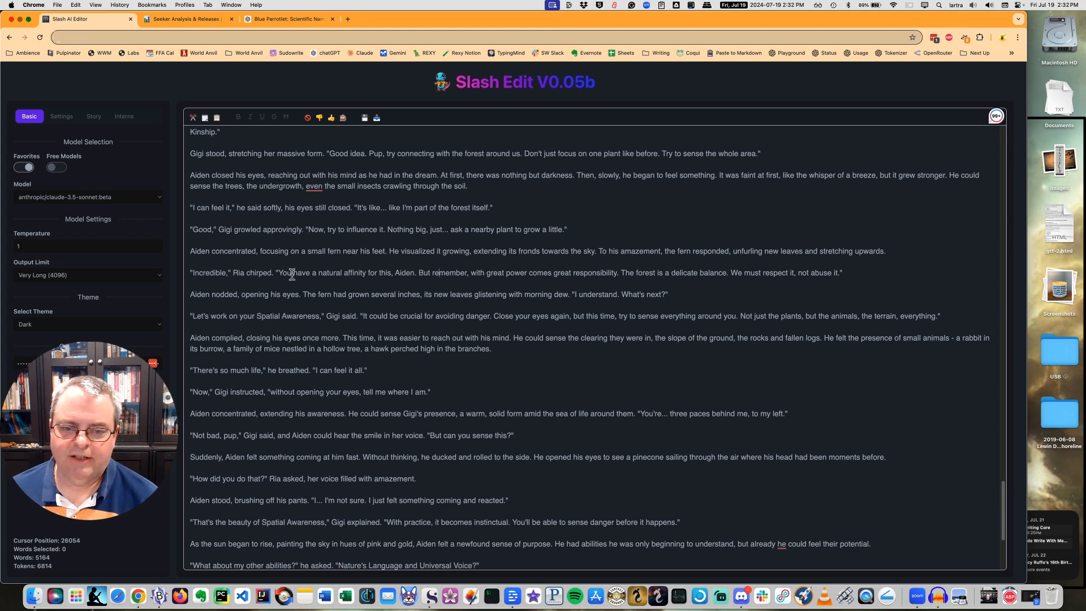
pyautogui.moveTo(418, 273); pyautogui.dragTo(843, 273)
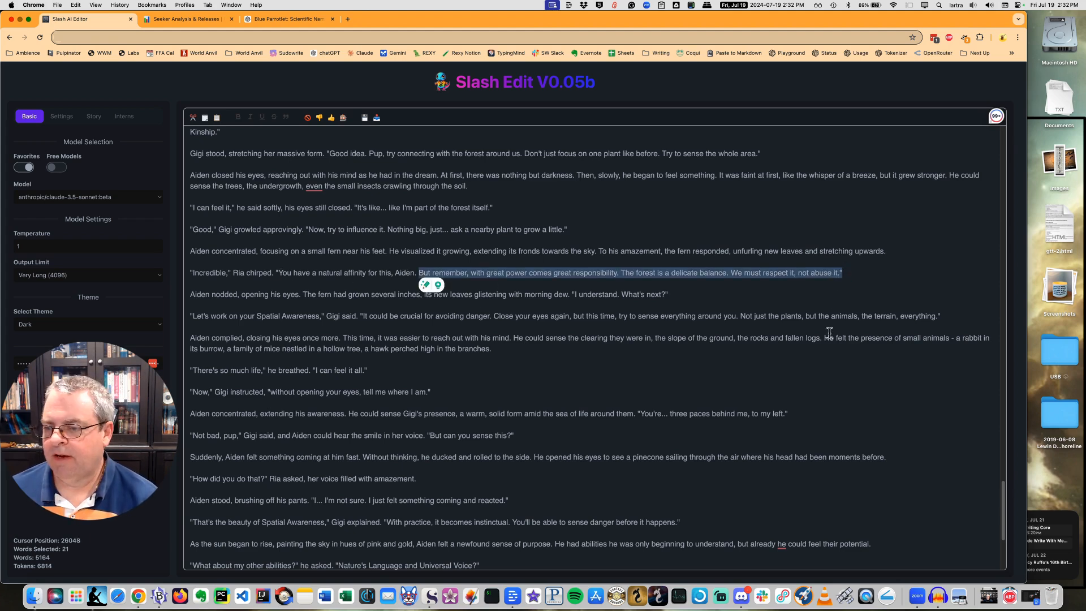
pyautogui.press('BackSpace')
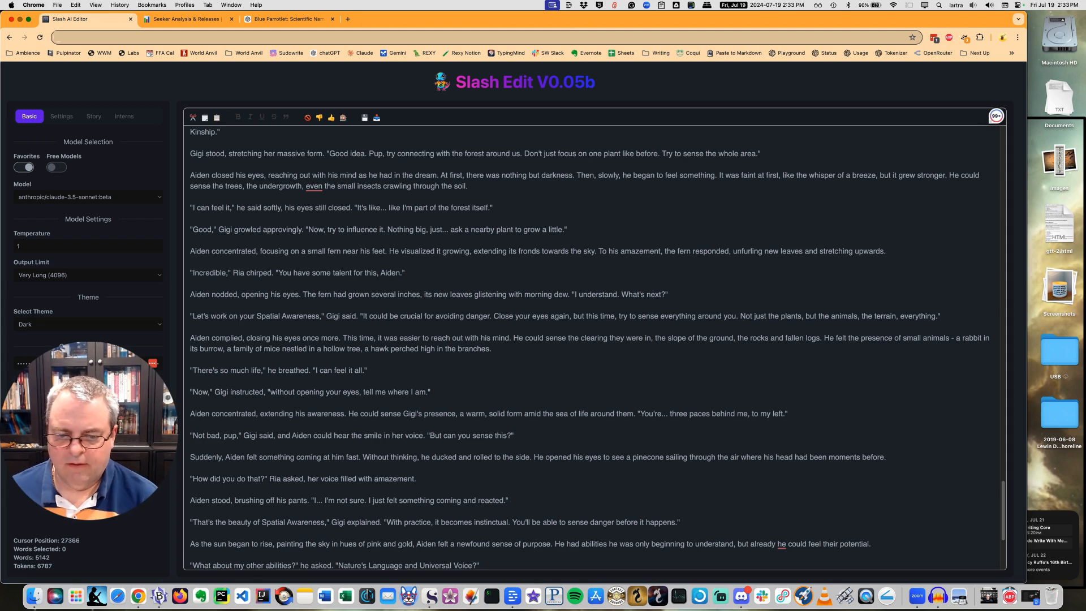
# Delete the chapter's closing paragraphs, from "Aiden thought for a moment, then nodded decisively" through the newly awakened Seeker line.
pyautogui.scroll(-5, 492, 450)
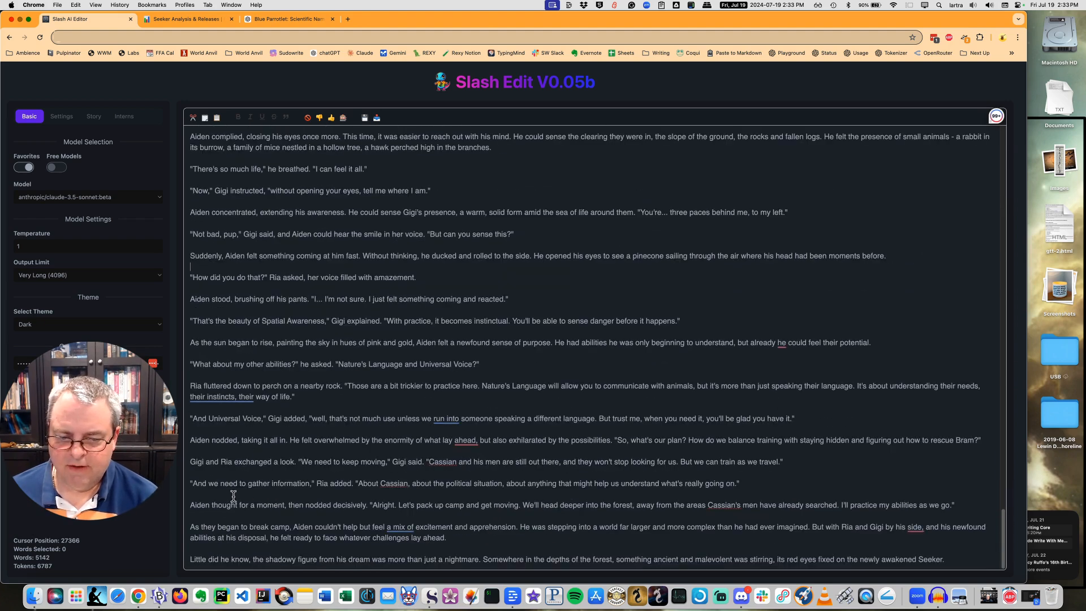
pyautogui.click(403, 504)
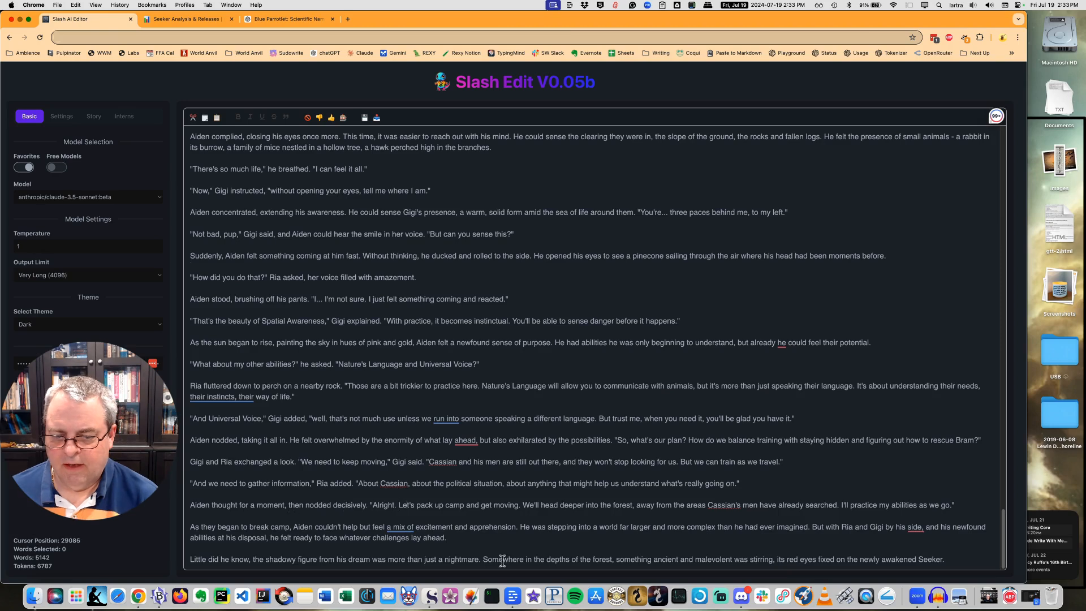
pyautogui.press('Up')
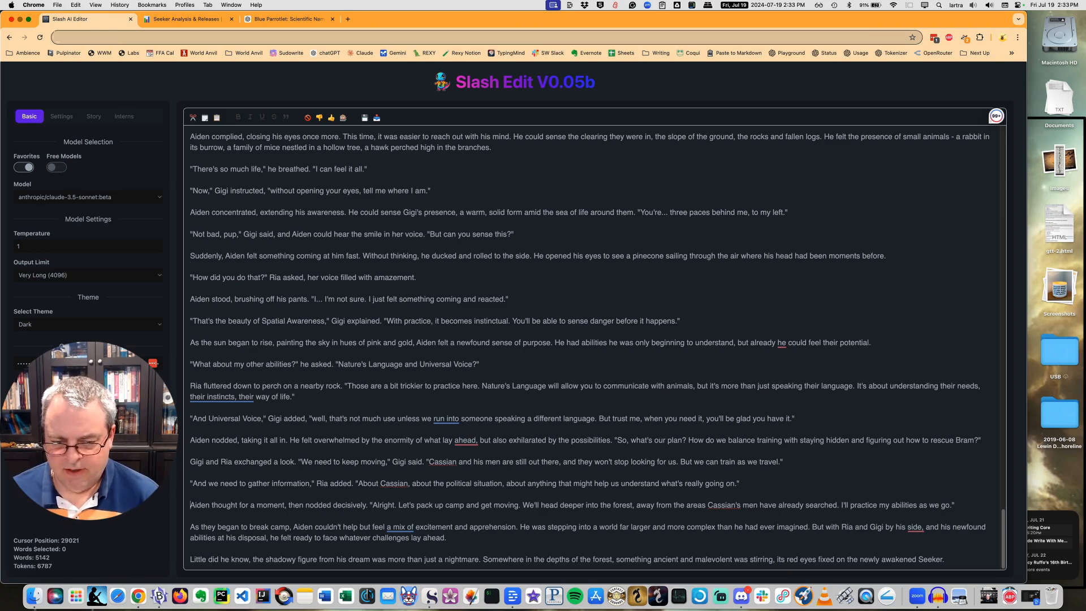
pyautogui.hotkey('shift', 'Down')
pyautogui.hotkey('shift', 'Down')
pyautogui.hotkey('shift', 'Down')
pyautogui.hotkey('shift', 'Down')
pyautogui.hotkey('shift', 'Down')
pyautogui.hotkey('shift', 'Down')
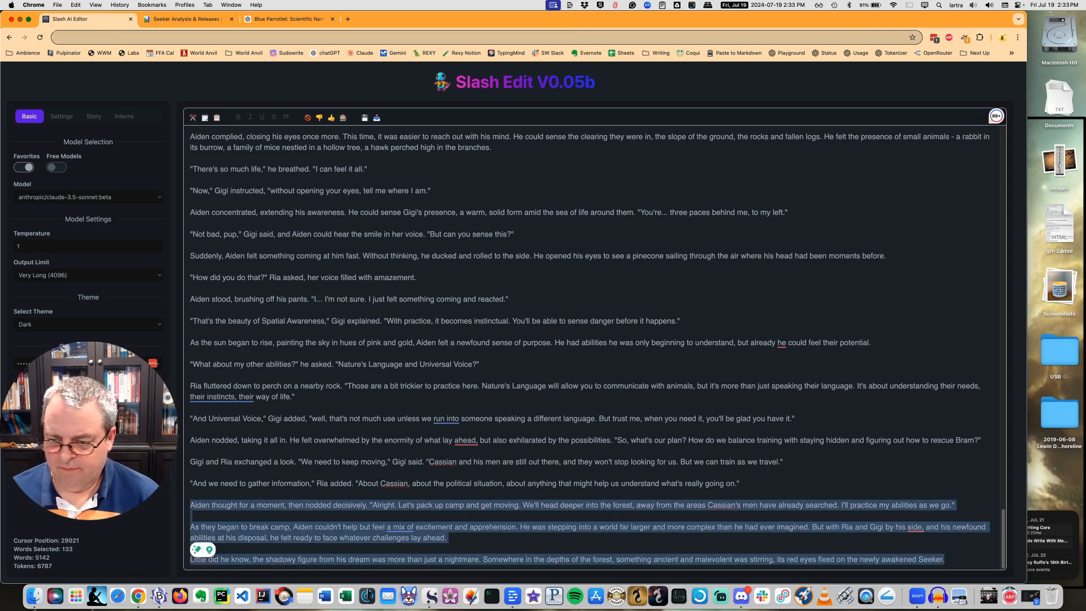
pyautogui.press('BackSpace')
# Start a bracketed instruction at the chapter's end: "[Now have Aiden talk to Hanna who is the parrotlet and not nearly as articulate as Ria and Gigi".
pyautogui.write('[Now ')
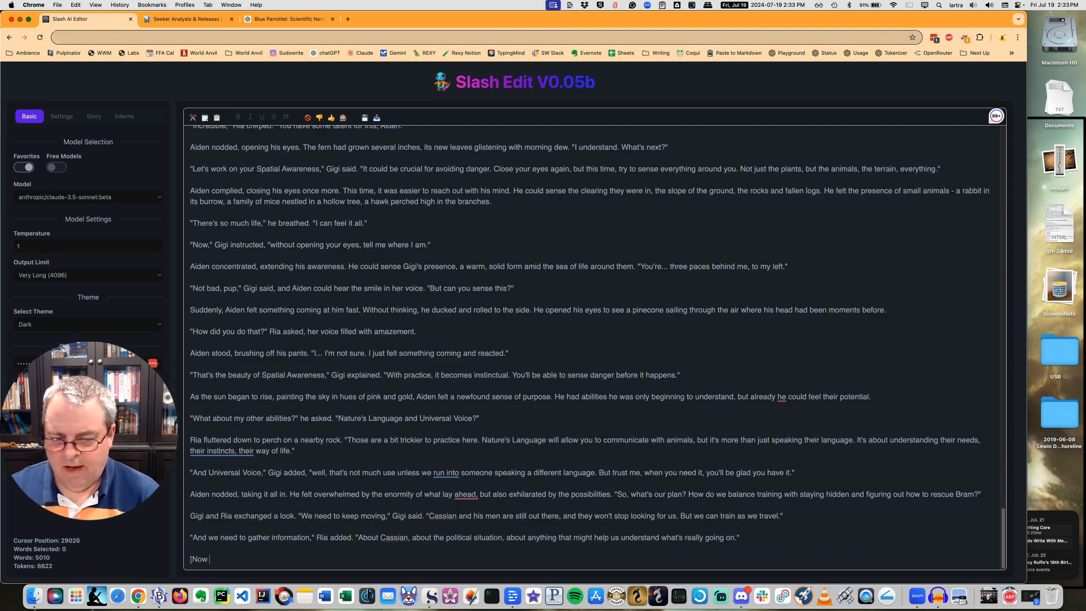
pyautogui.write('have Aiden ')
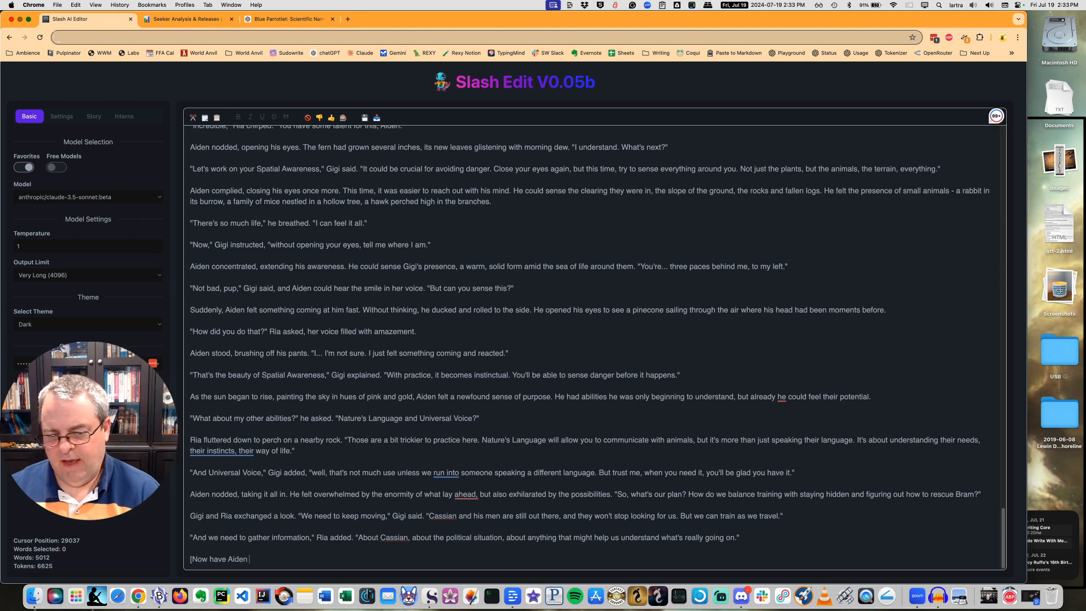
pyautogui.write('talk to Hanna y')
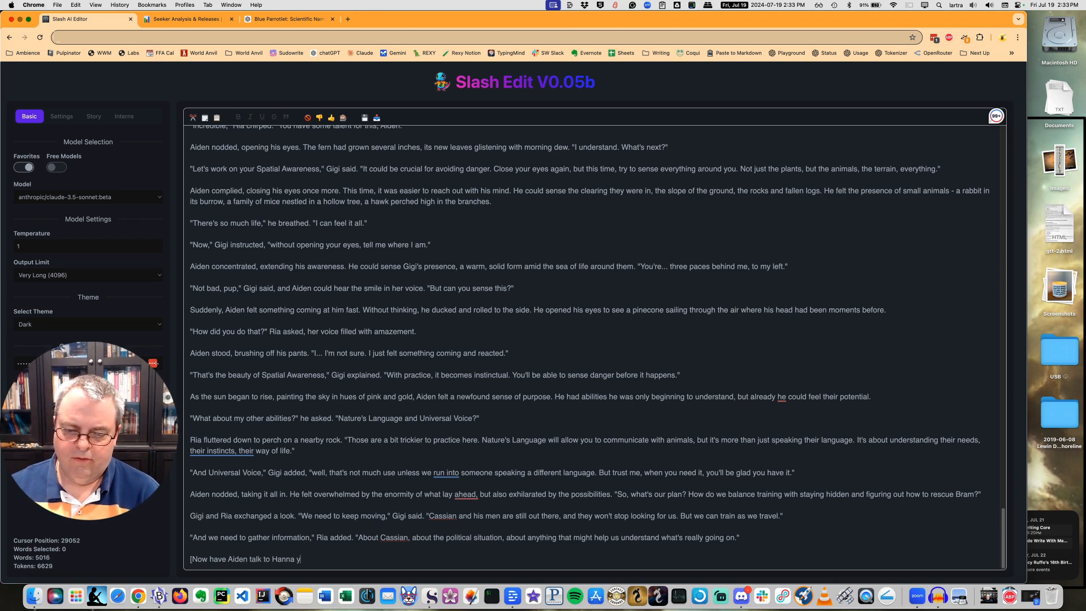
pyautogui.press('BackSpace')
pyautogui.write('who')
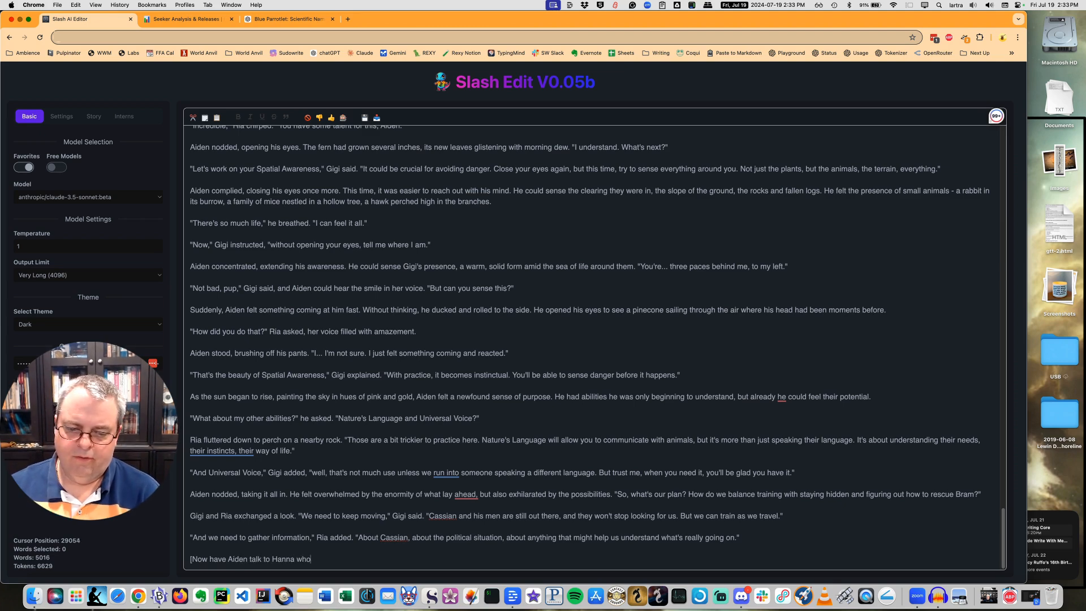
pyautogui.write(' is the par')
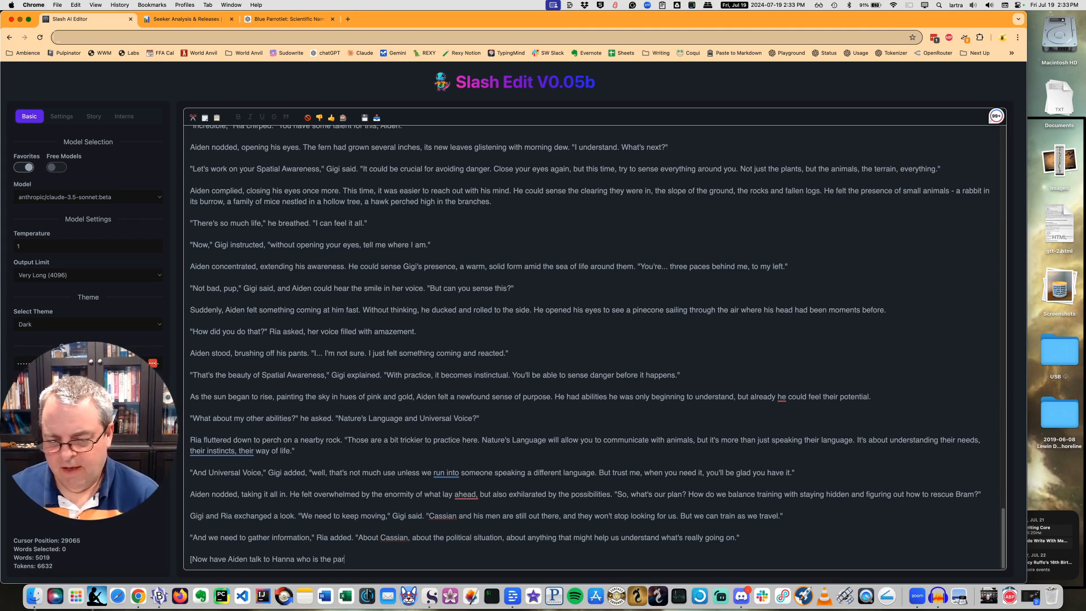
pyautogui.write('rotlet ')
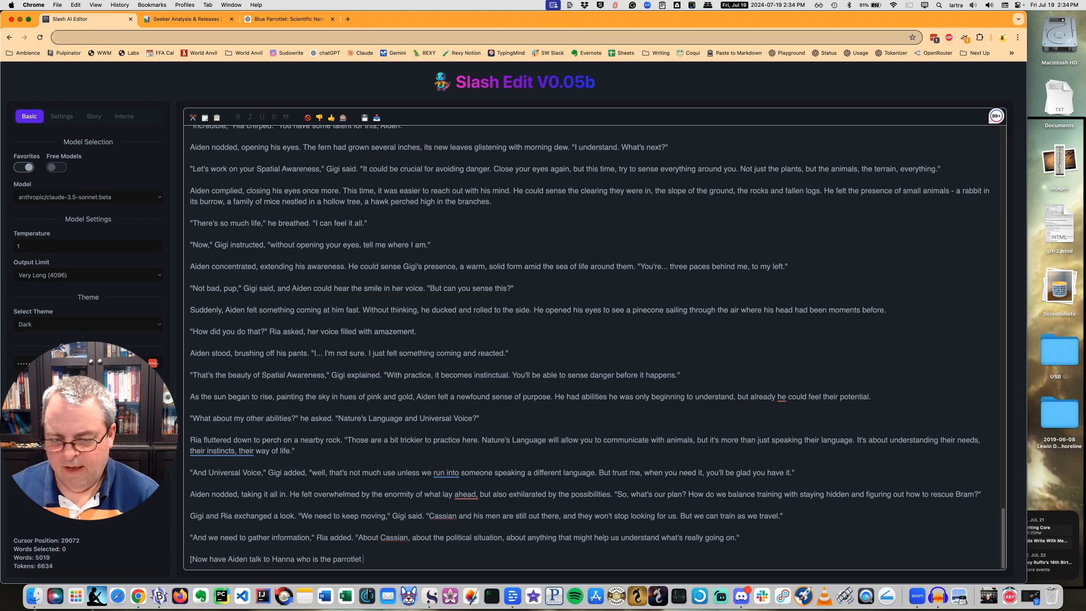
pyautogui.write('and not nearly')
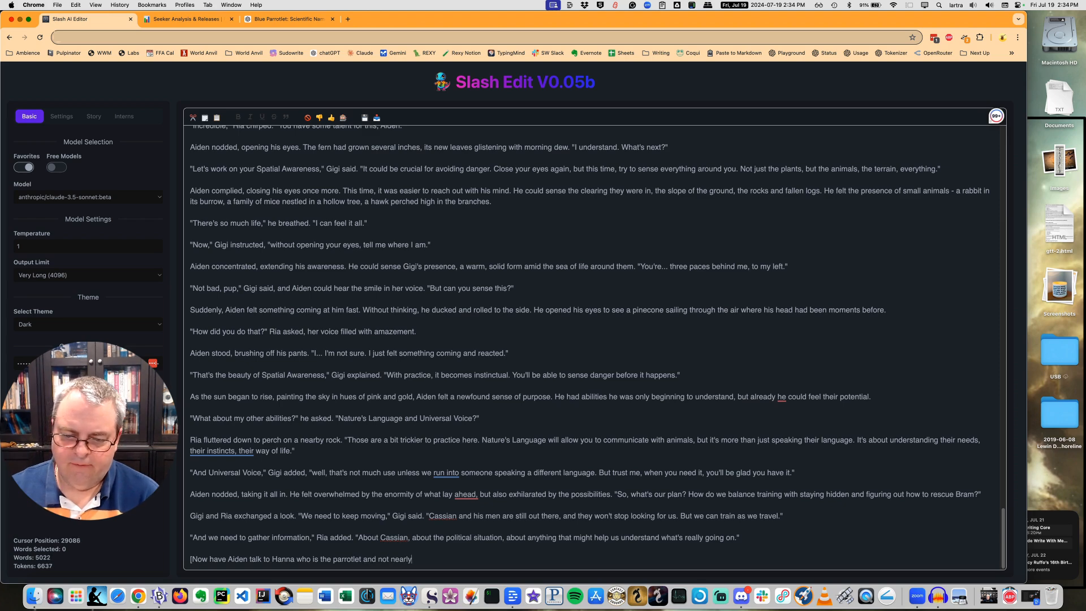
pyautogui.write(' as ar')
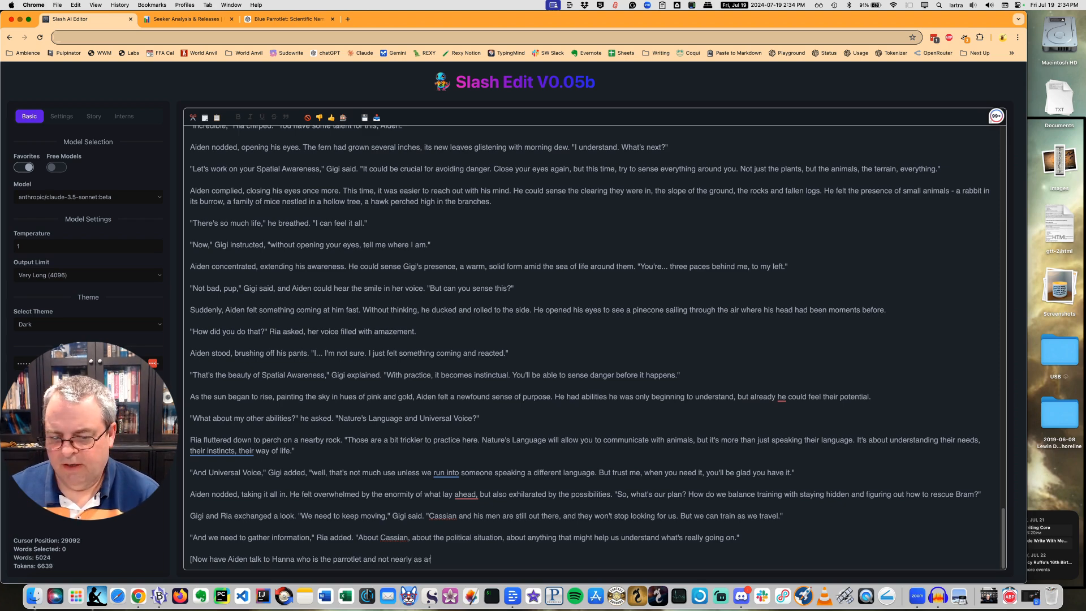
pyautogui.write('ticulate a')
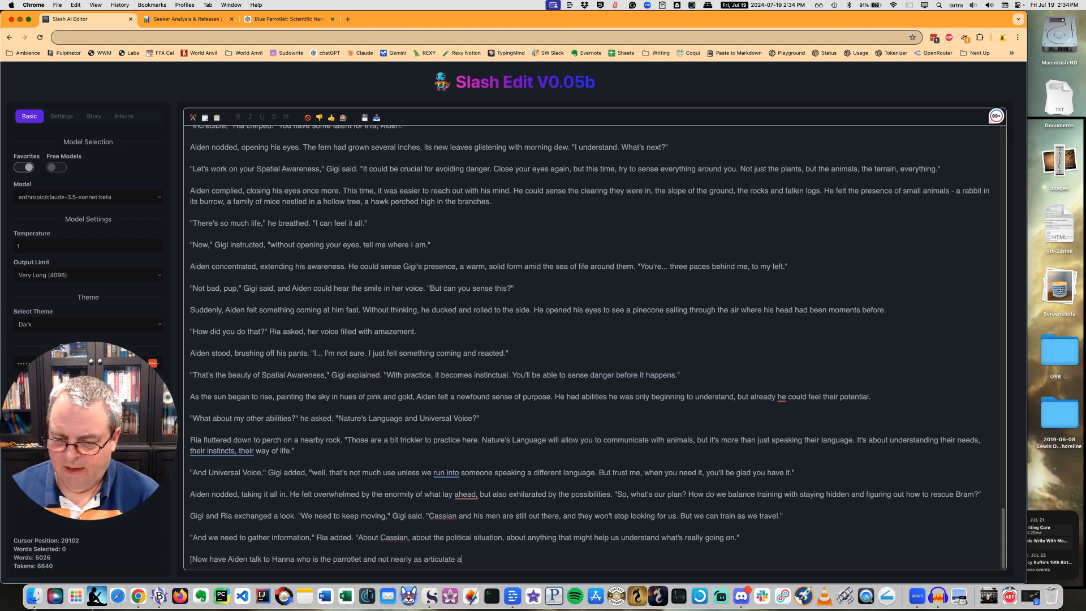
pyautogui.write('s Ria and Gigi')
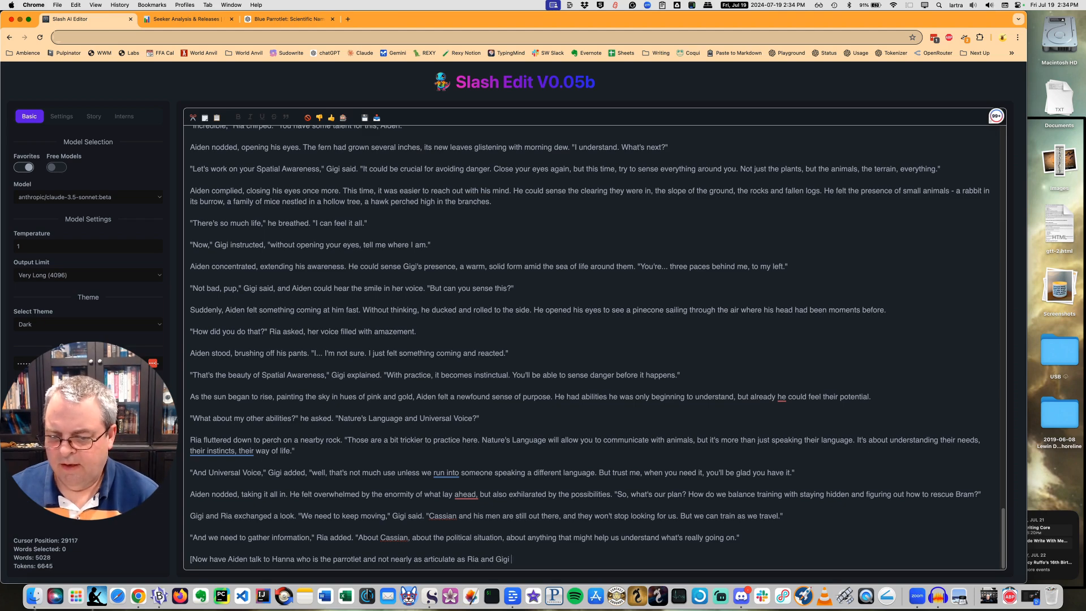
pyautogui.write(', but H')
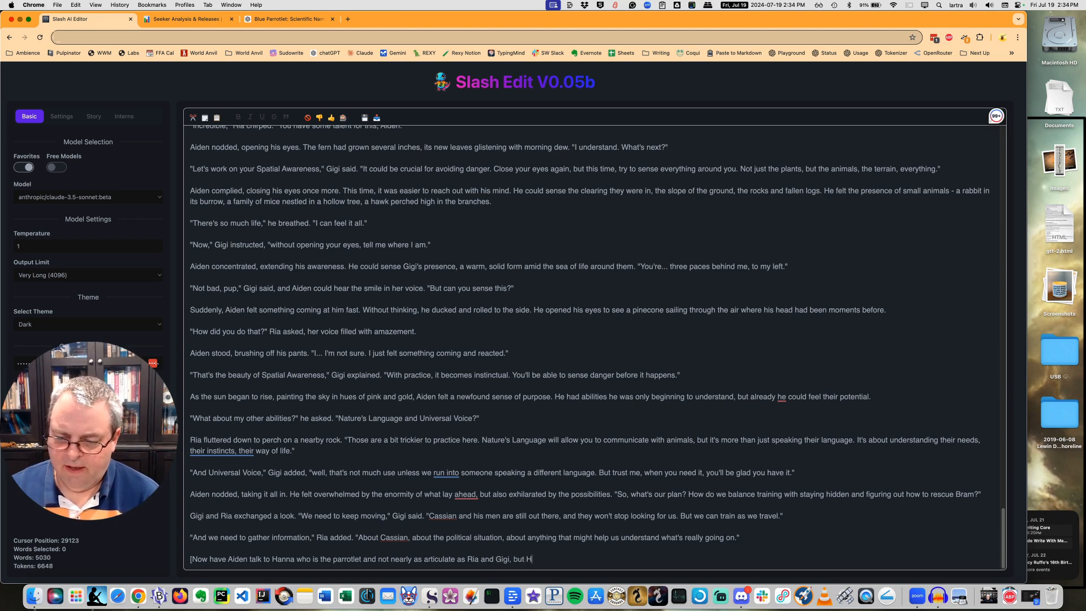
pyautogui.write('anna is Ai')
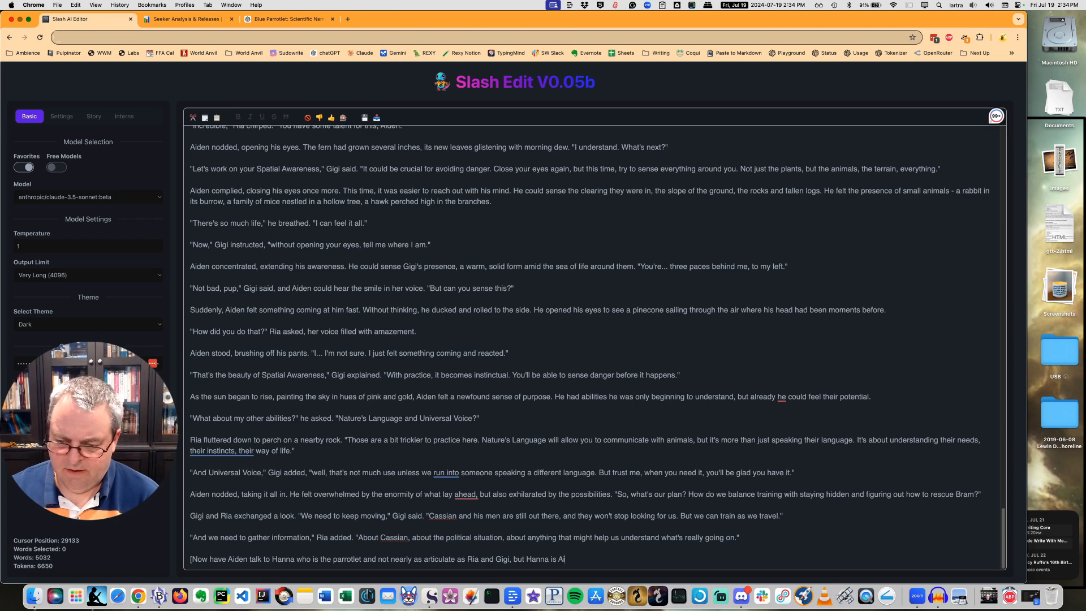
pyautogui.write("den's mai")
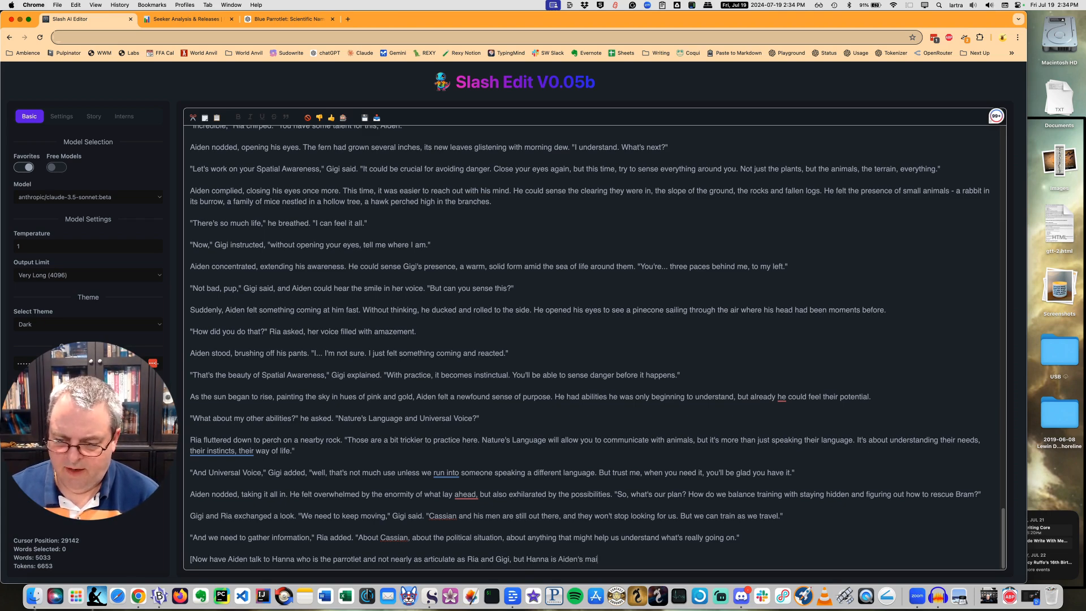
pyautogui.write('n control')
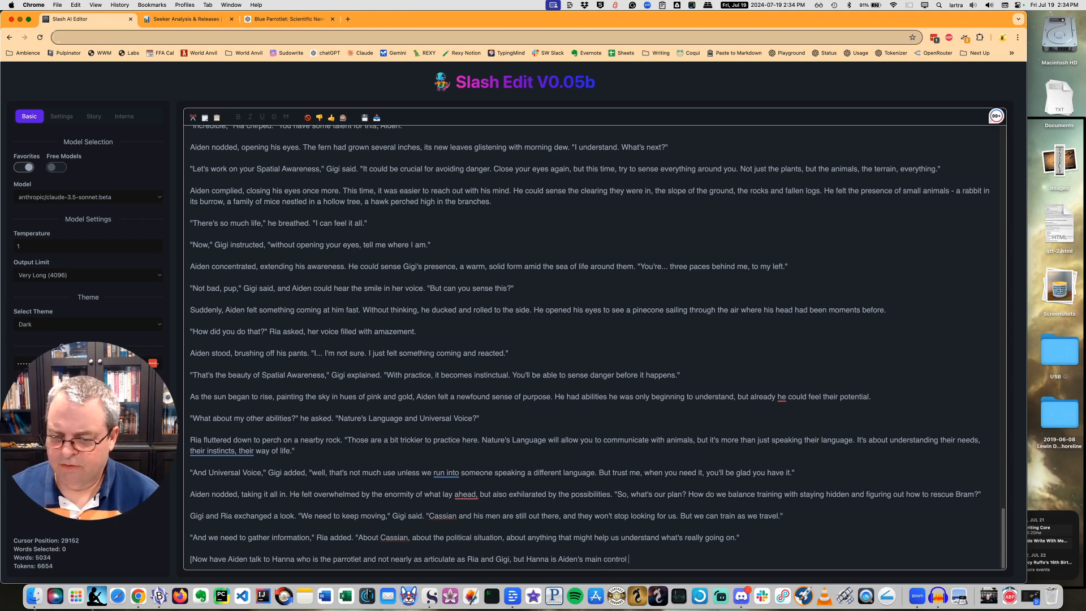
pyautogui.write('ler for t')
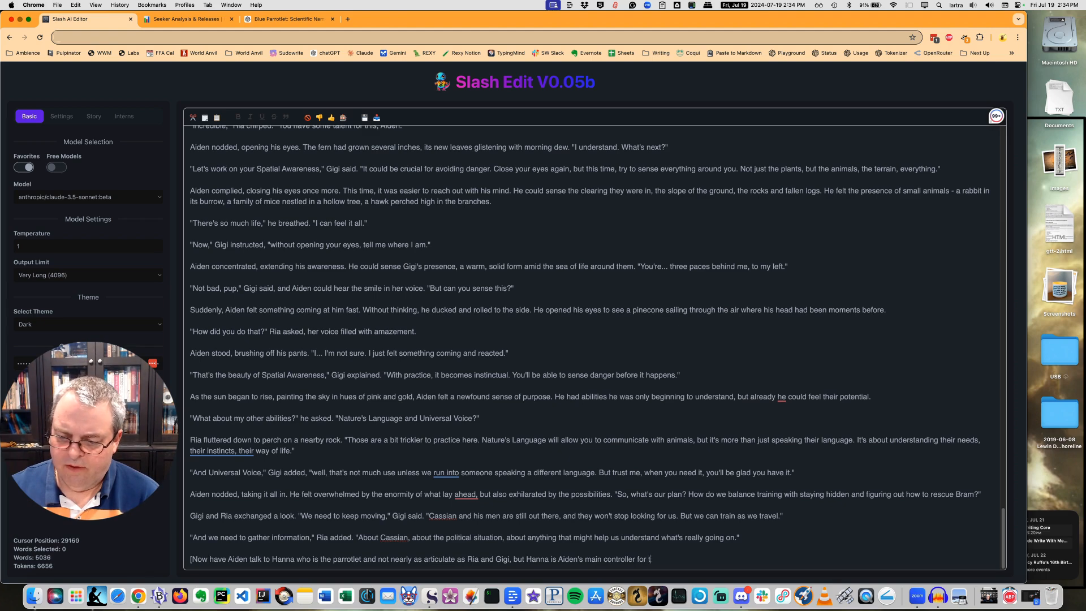
pyautogui.write('he flock of ')
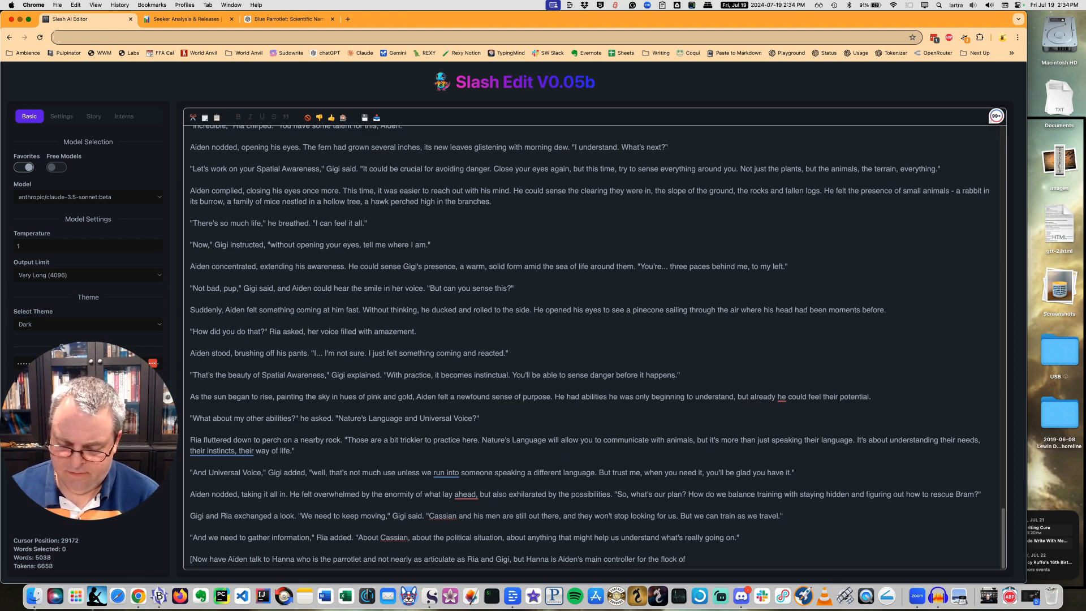
pyautogui.write('tr')
# Continue the bracketed instruction with ", but Hanna is Aiden's main controller for the flock of his finches".
pyautogui.press('BackSpace')
pyautogui.press('BackSpace')
pyautogui.write('hsi')
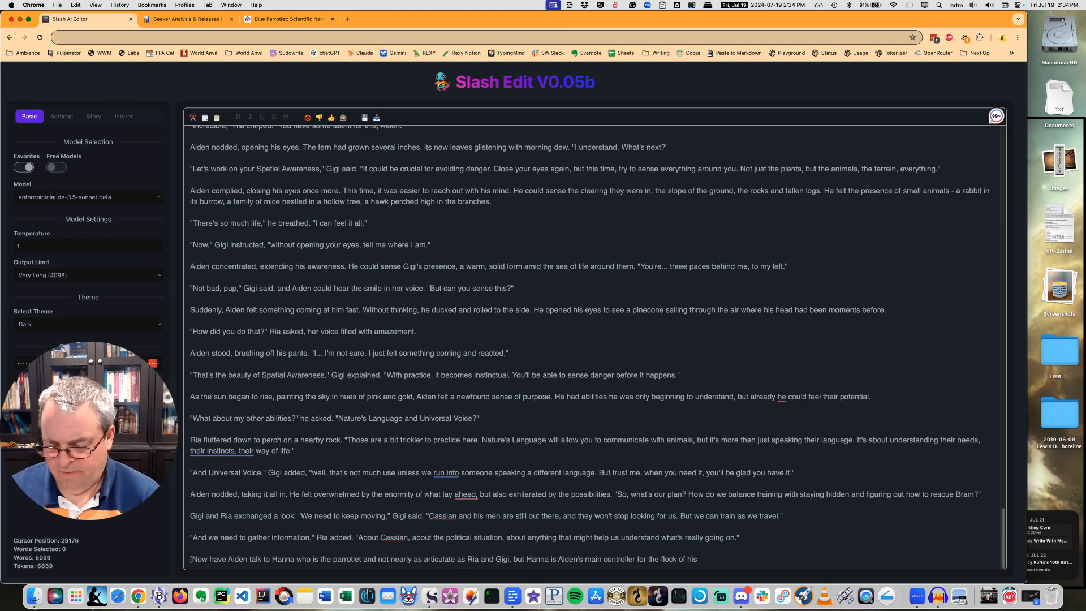
pyautogui.write(' finches. ')
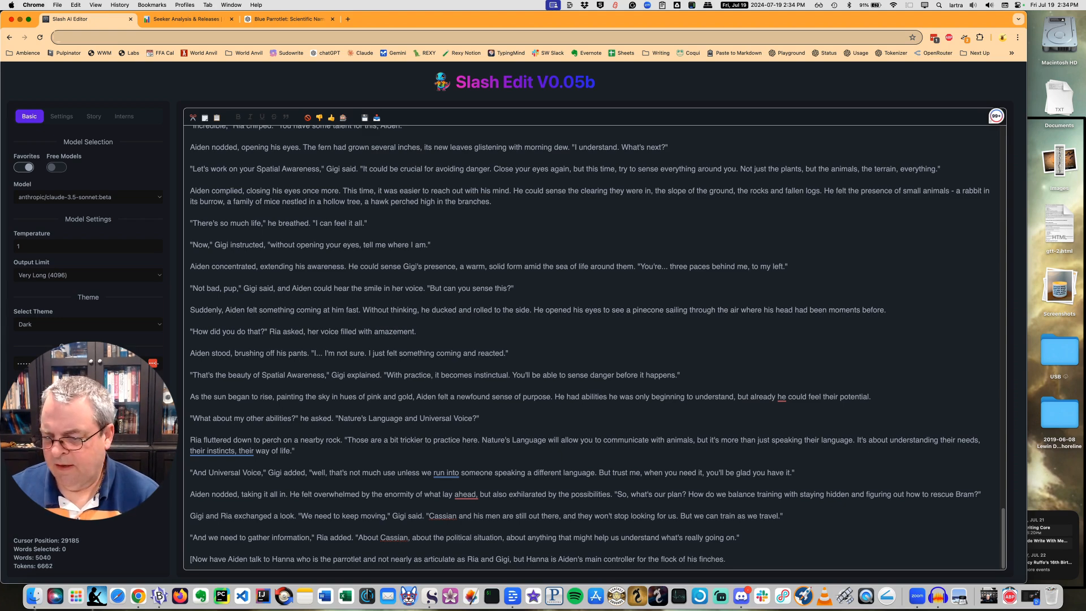
pyautogui.write(' that het')
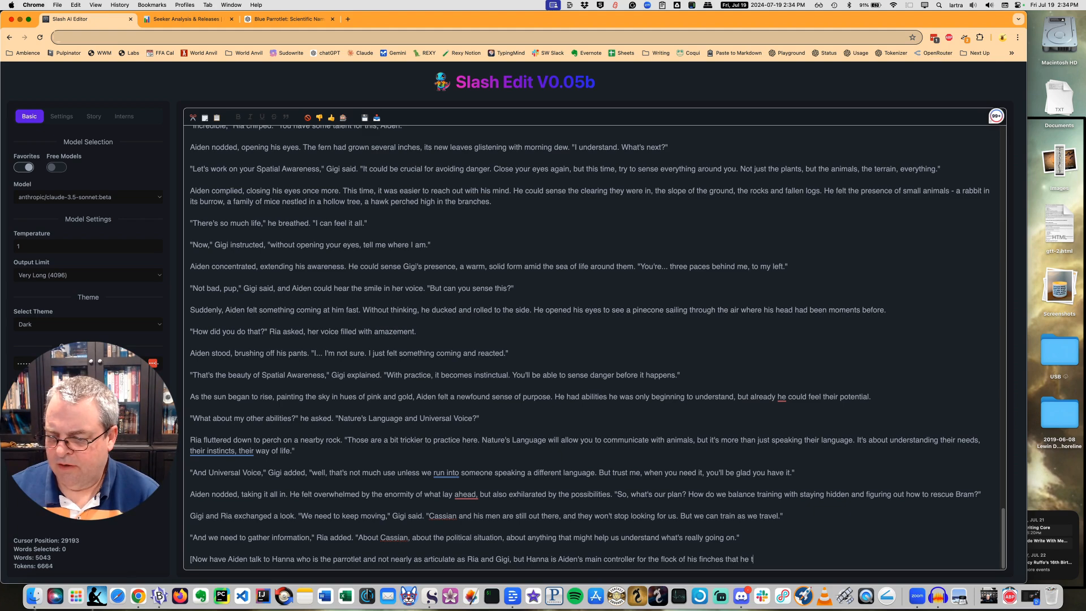
pyautogui.write('rained pre')
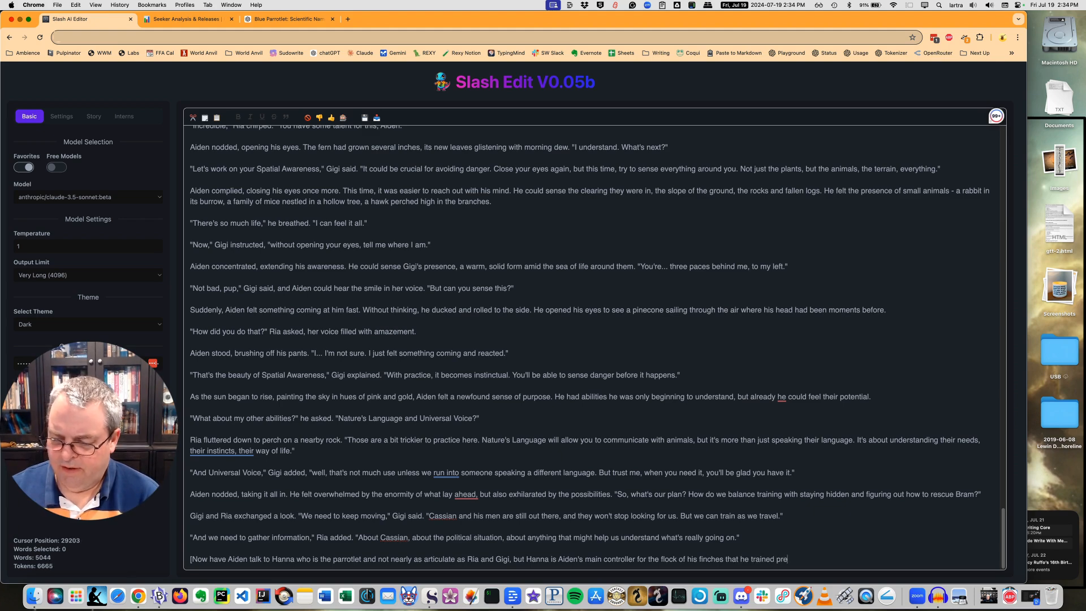
# Complete the sentence about Hanna's flock of finches with "that he trained to be pets.".
pyautogui.press('BackSpace')
pyautogui.press('BackSpace')
pyautogui.press('BackSpace')
pyautogui.press('BackSpace')
pyautogui.press('BackSpace')
pyautogui.press('BackSpace')
pyautogui.press('BackSpace')
pyautogui.press('BackSpace')
pyautogui.press('BackSpace')
pyautogui.press('BackSpace')
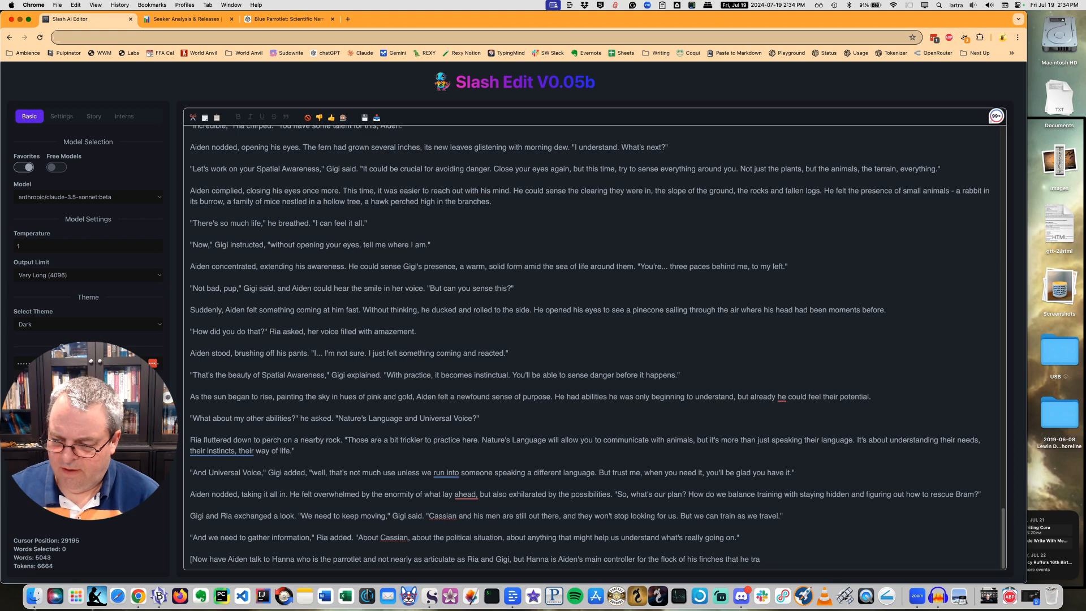
pyautogui.write('train')
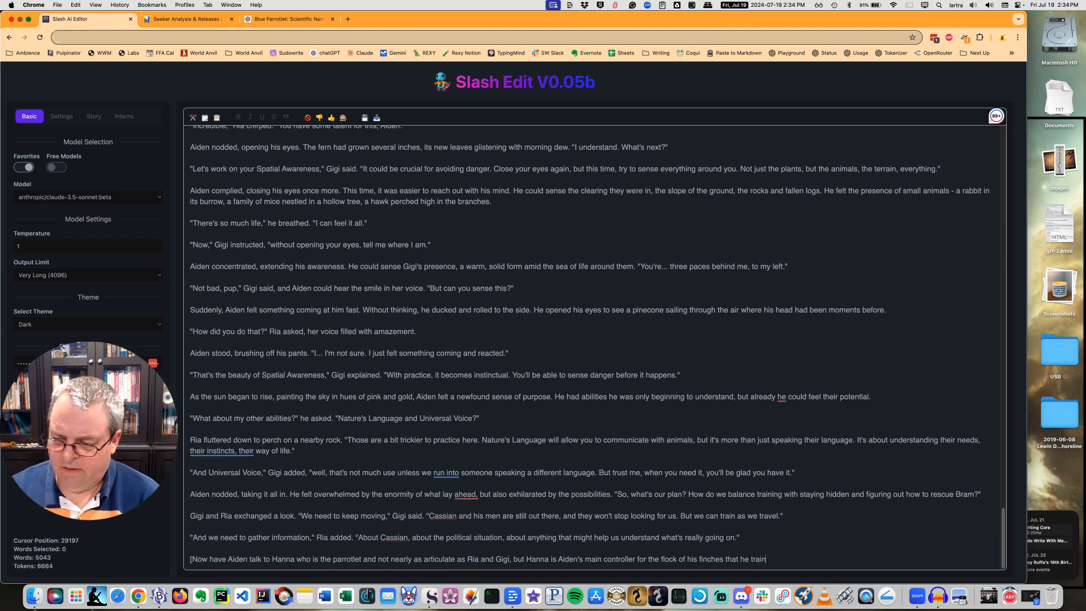
pyautogui.write('ed to be pet')
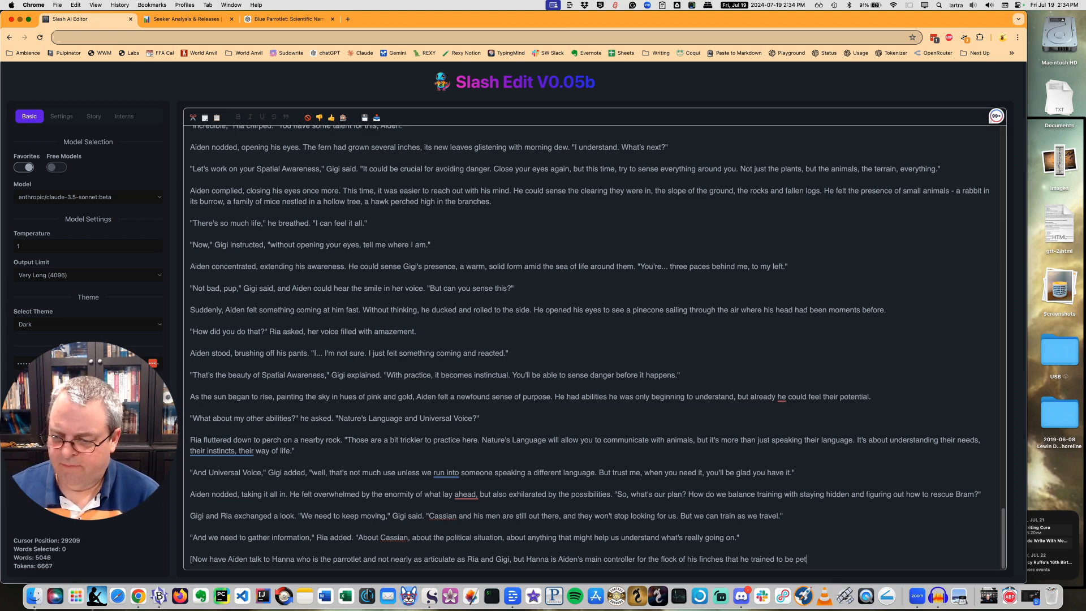
pyautogui.write('s. B')
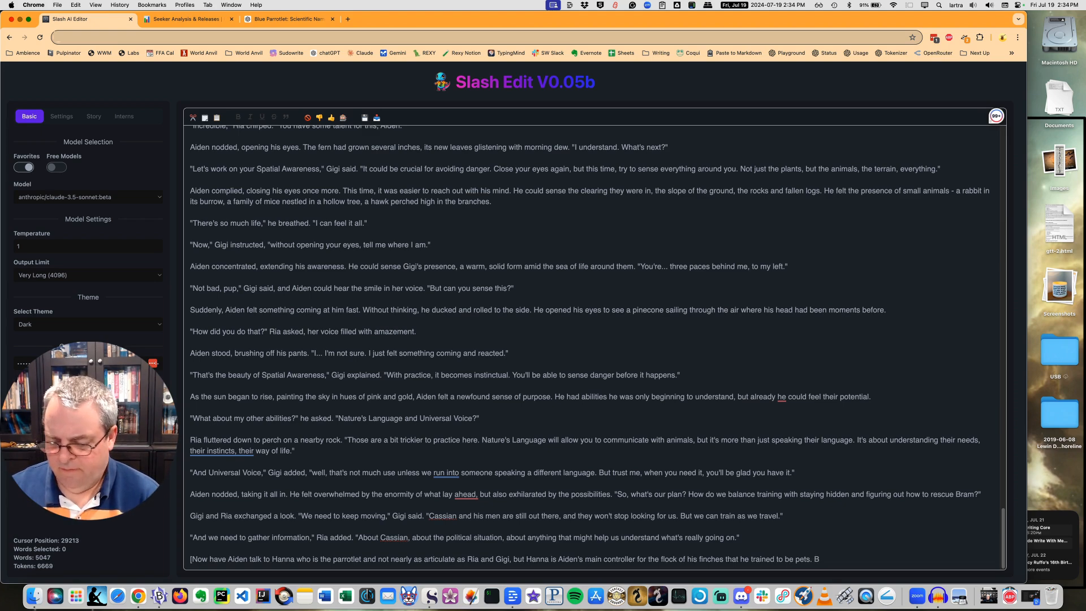
pyautogui.write('it now h')
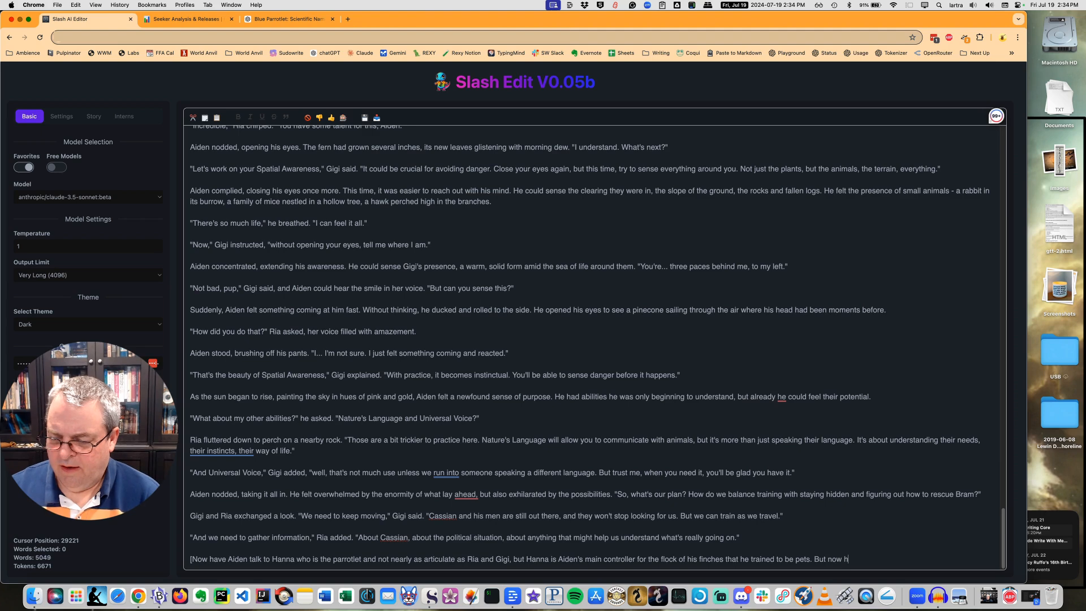
pyautogui.write('e')
# Add to the instruction "But now Ria and Gigi want the flock to do some spying on where and what Cassian is doing".
pyautogui.press('BackSpace')
pyautogui.press('BackSpace')
pyautogui.press('BackSpace')
pyautogui.write('Ria and Gig')
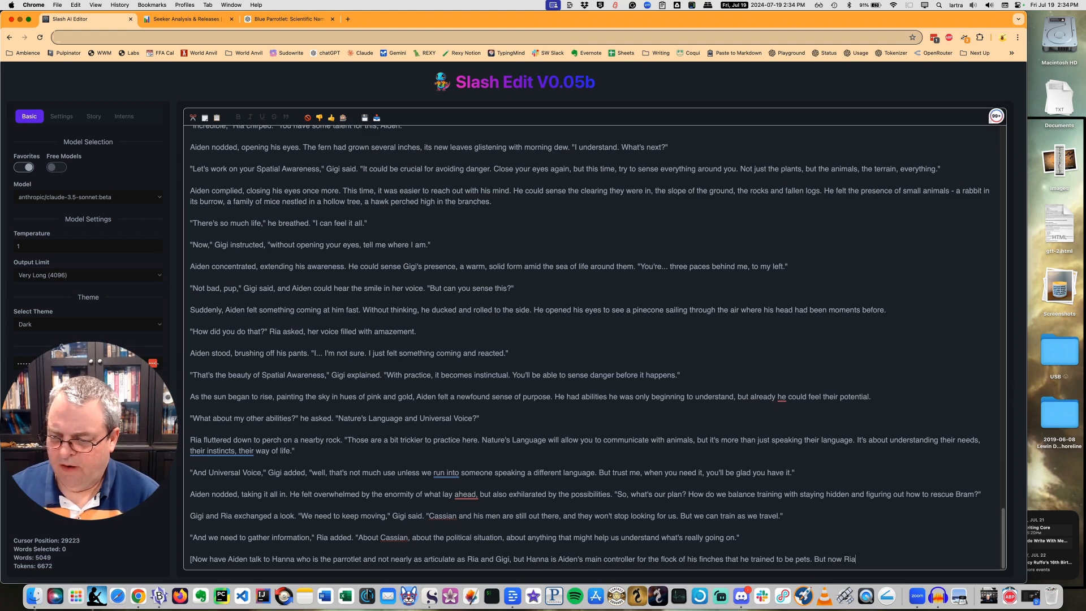
pyautogui.write('i want')
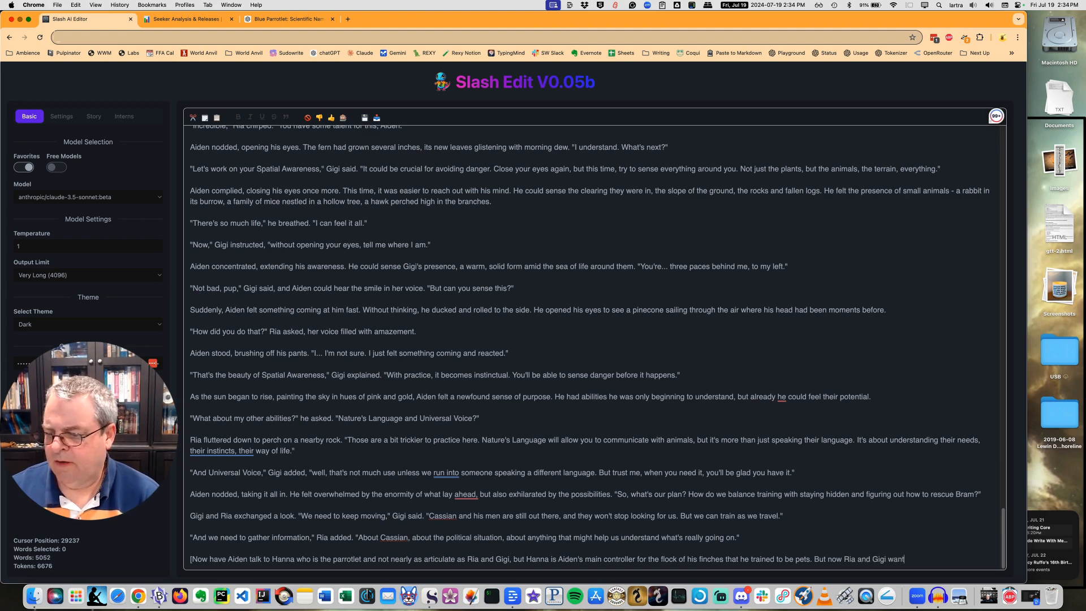
pyautogui.write(' the flowk t')
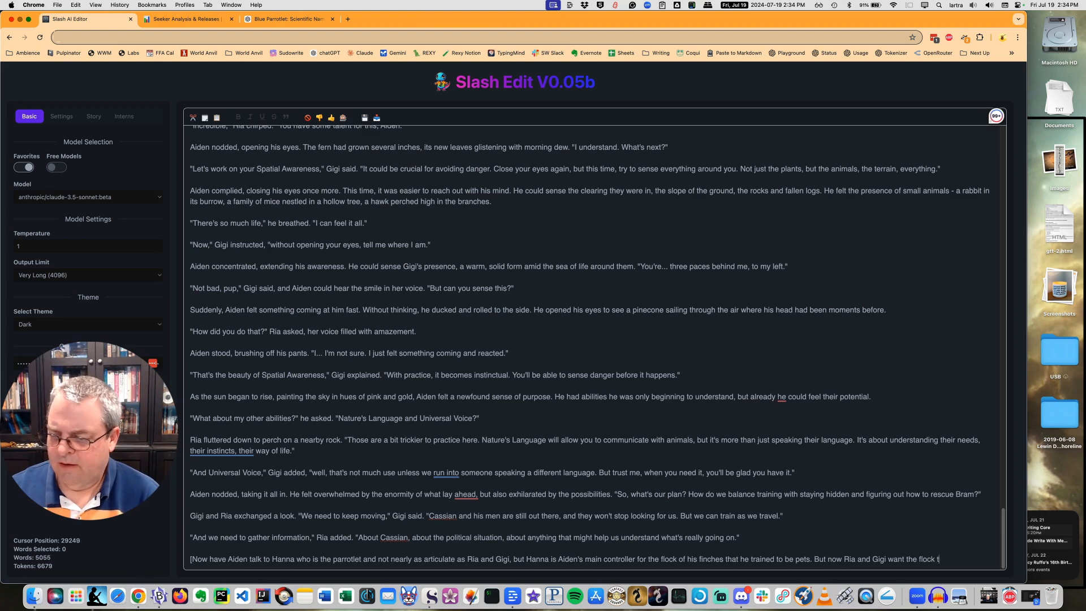
pyautogui.write('o do some ')
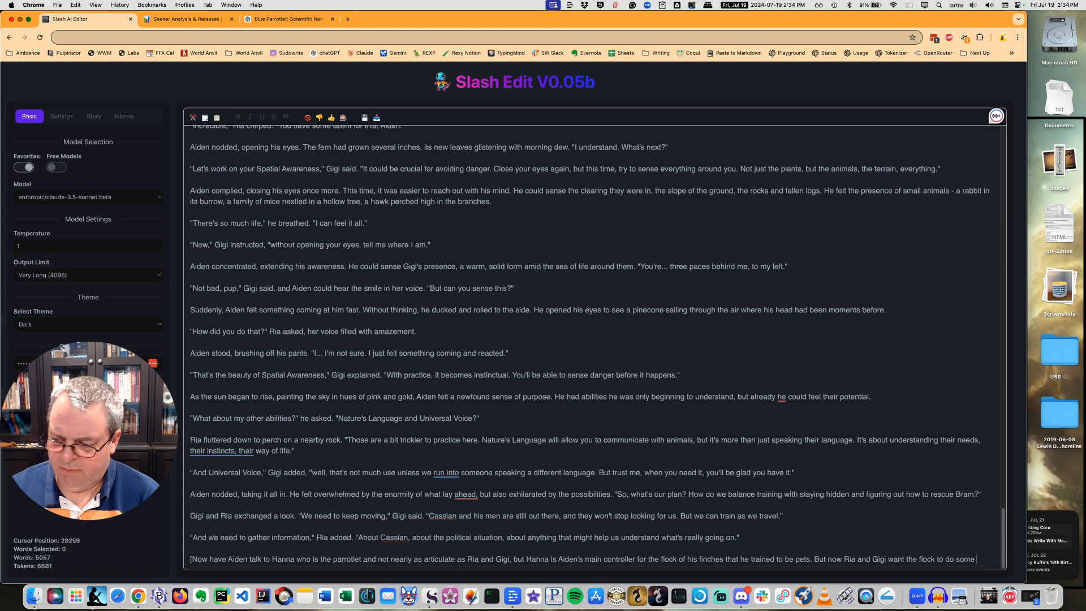
pyautogui.write('spying on wher')
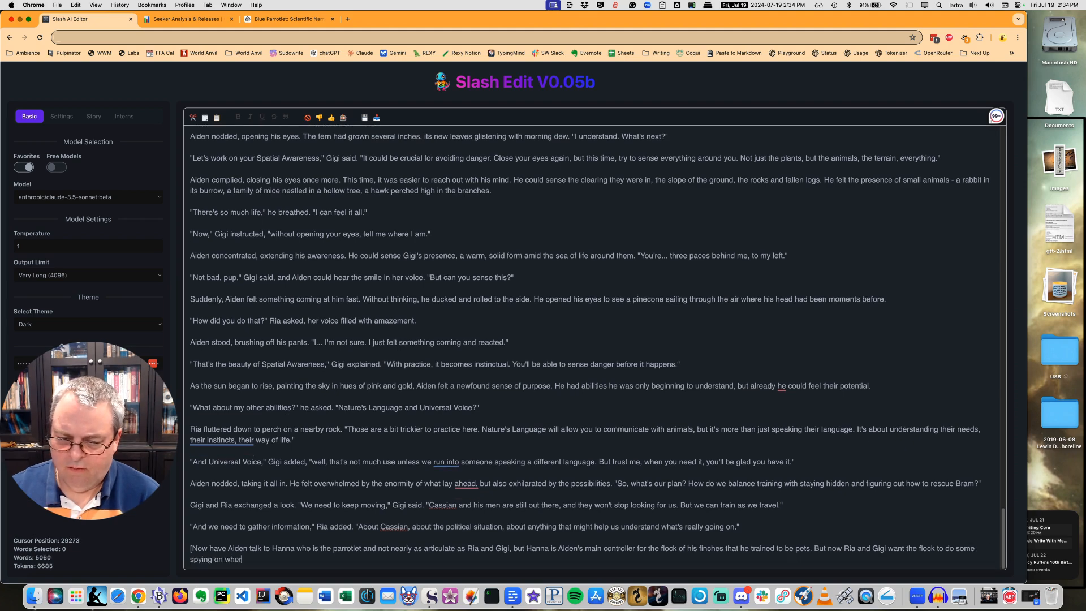
pyautogui.write('e and what ')
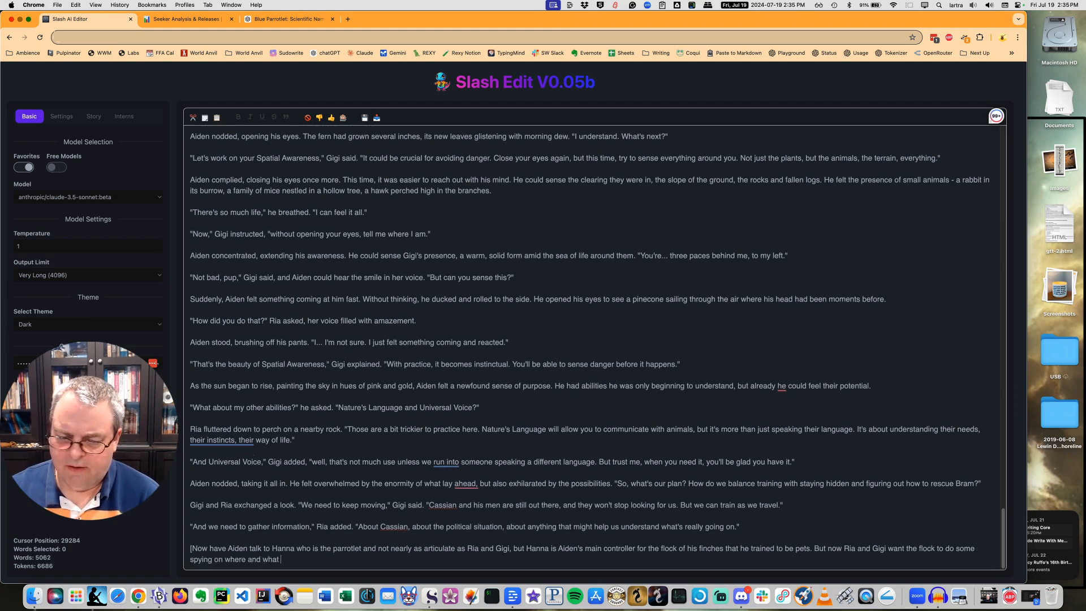
pyautogui.write('Cassian is')
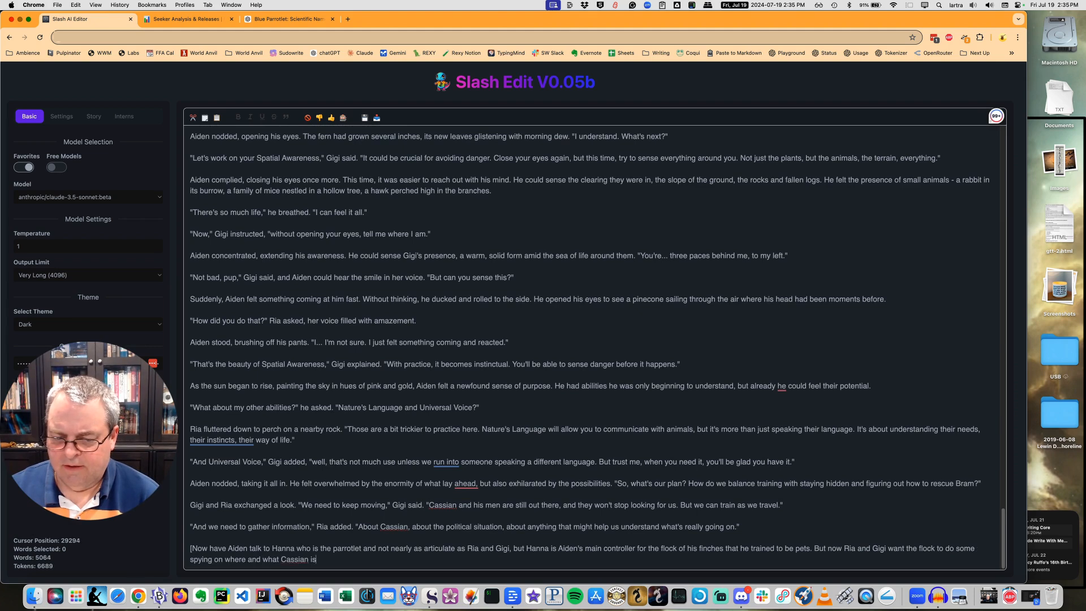
pyautogui.write(' doing sown ')
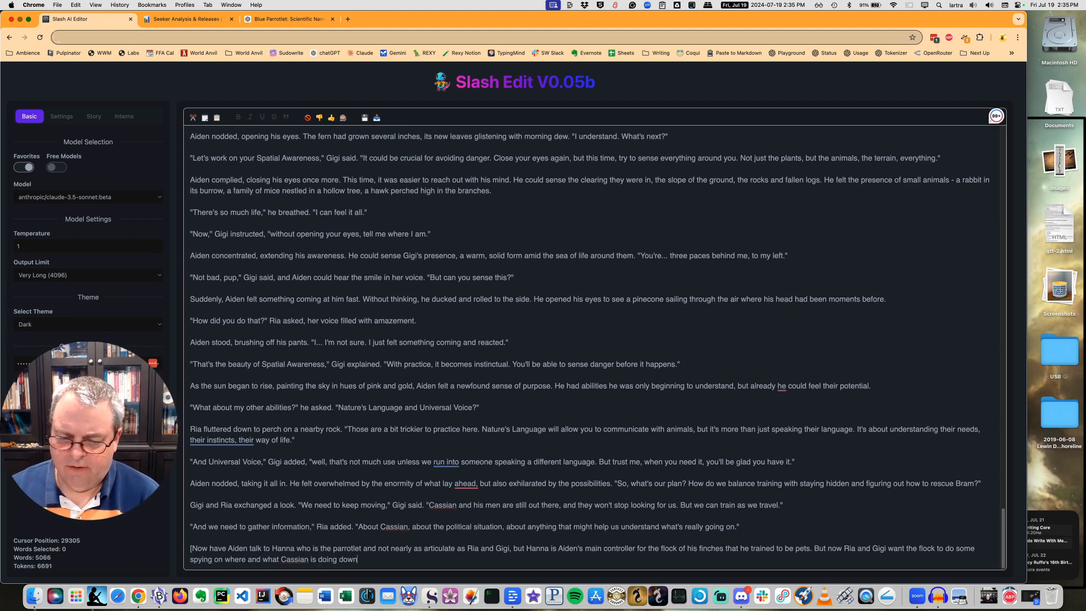
pyautogui.write('int he f')
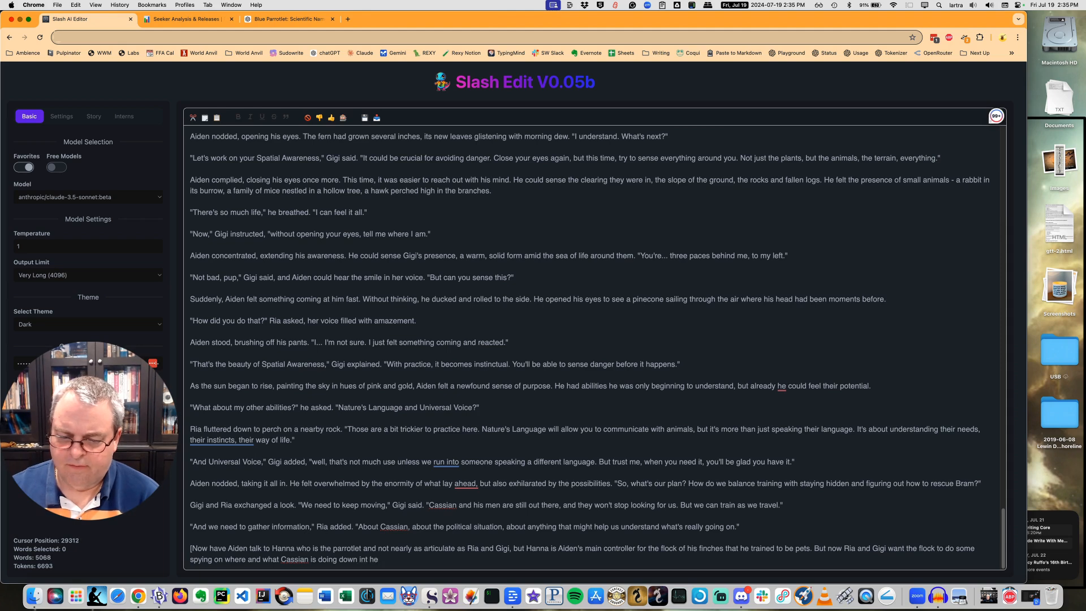
# Finish the spying sentence with the location "down in the forest near the ruins.".
pyautogui.press('BackSpace')
pyautogui.press('BackSpace')
pyautogui.press('BackSpace')
pyautogui.write('he forest nea')
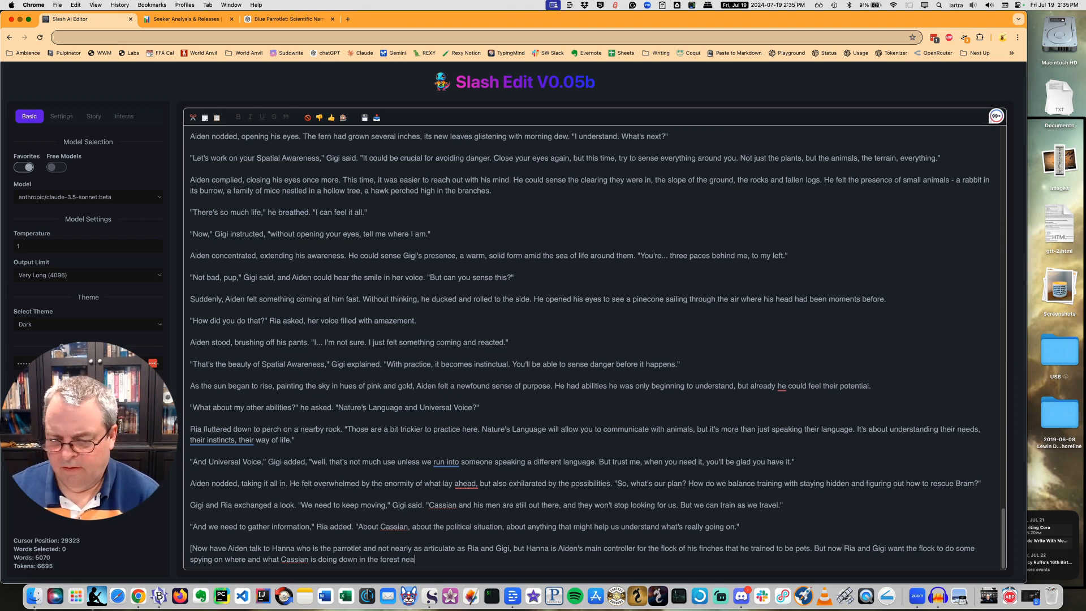
pyautogui.write('r the ruins. ')
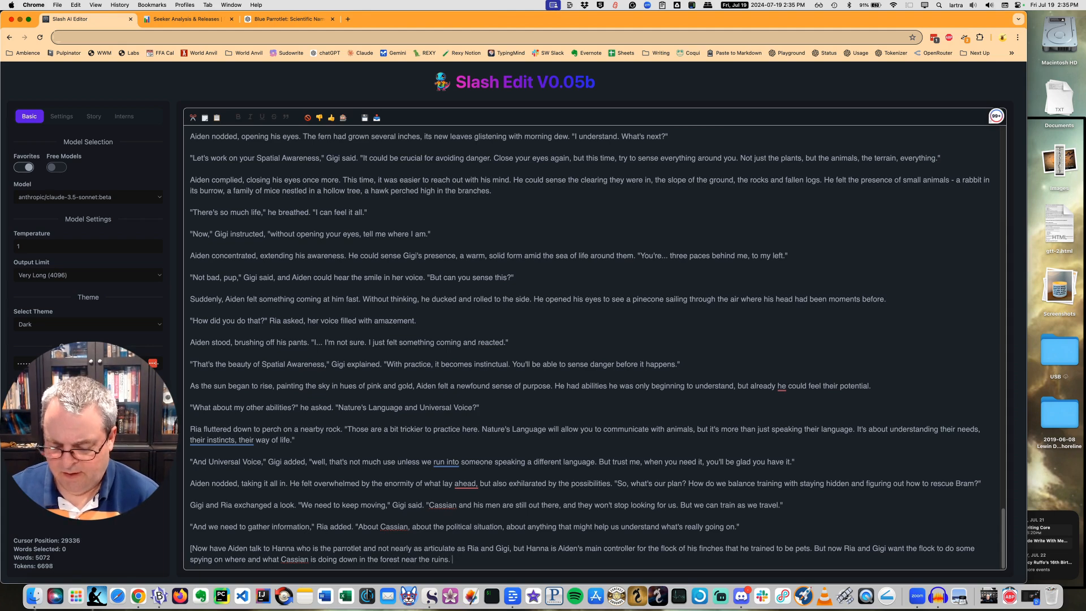
pyautogui.write('Cassian is ')
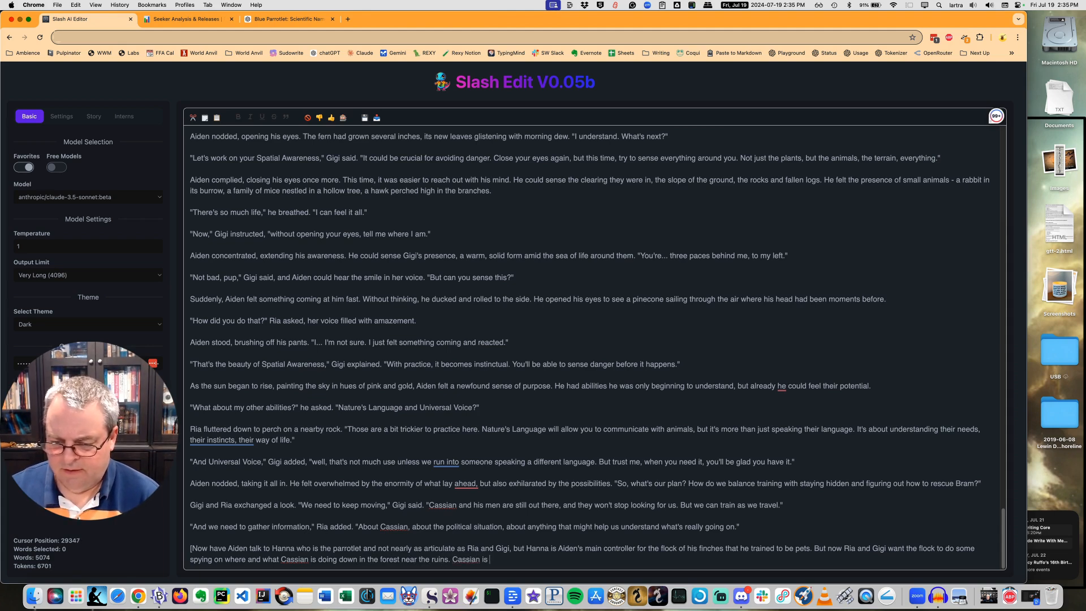
pyautogui.press('BackSpace')
pyautogui.press('BackSpace')
pyautogui.press('BackSpace')
pyautogui.write('has ')
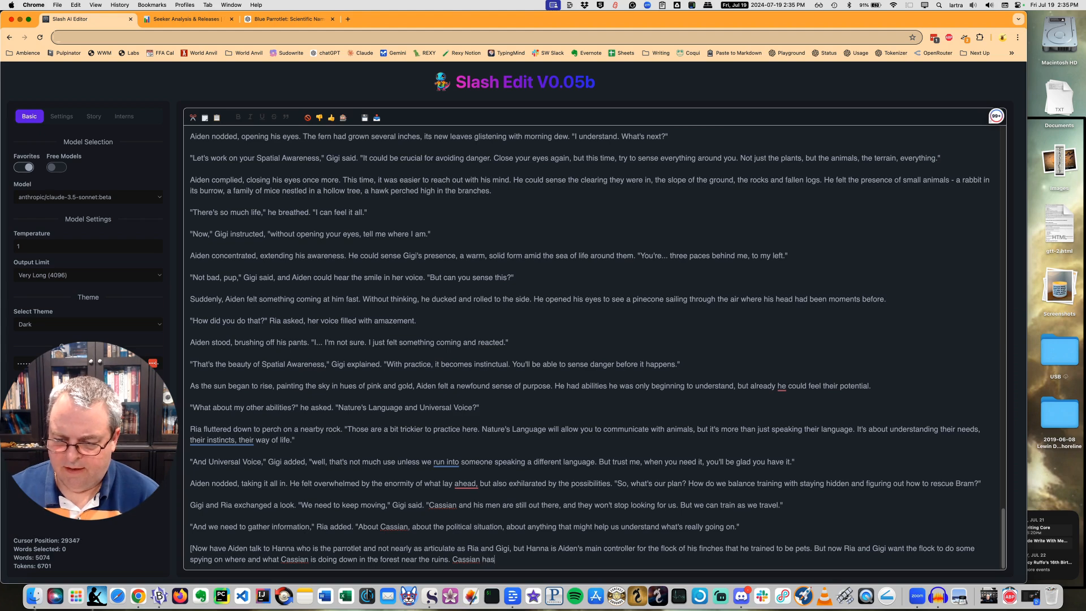
pyautogui.write('found the ch')
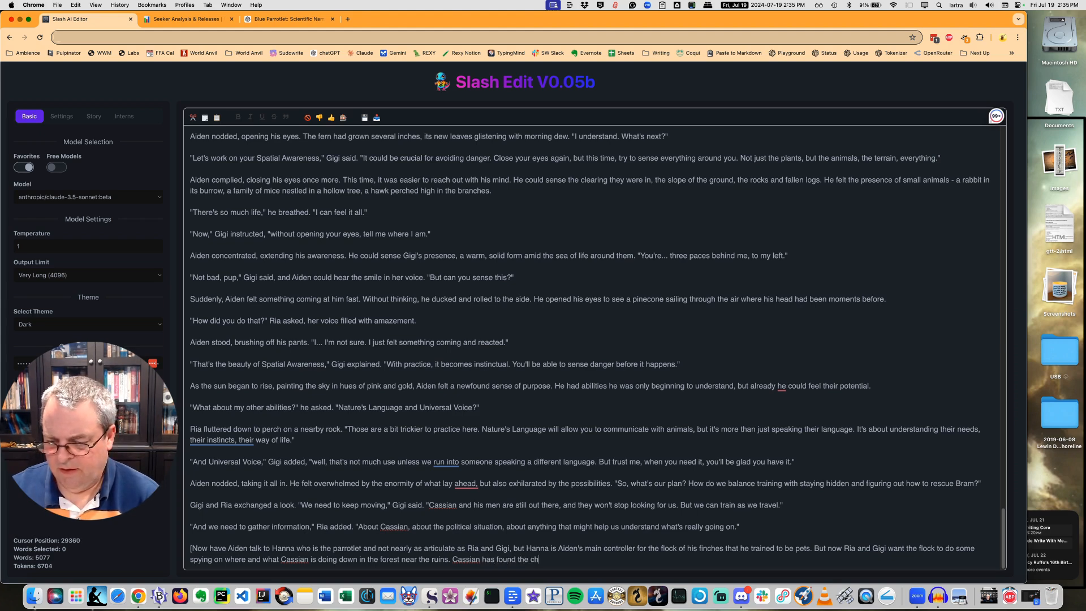
pyautogui.press('BackSpace')
pyautogui.press('BackSpace')
pyautogui.write('link chamber')
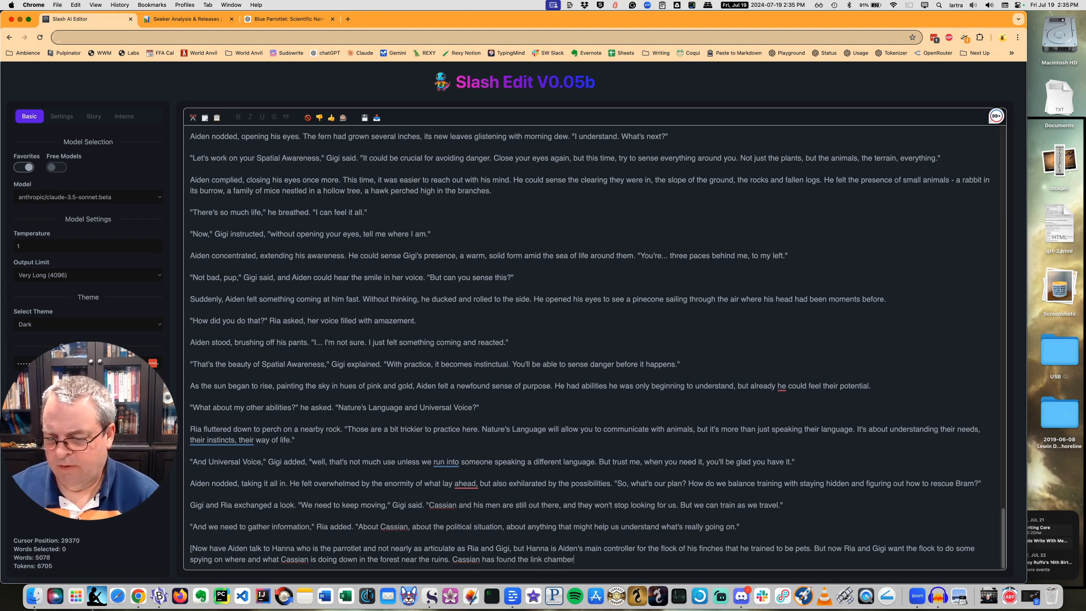
pyautogui.write(' but appear')
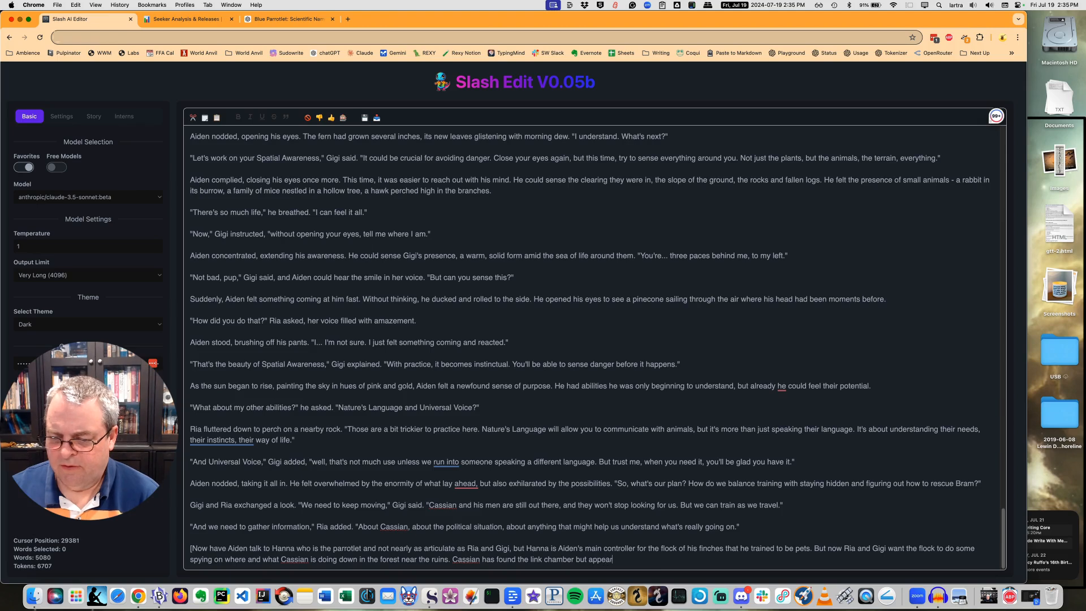
pyautogui.write('s mad the ')
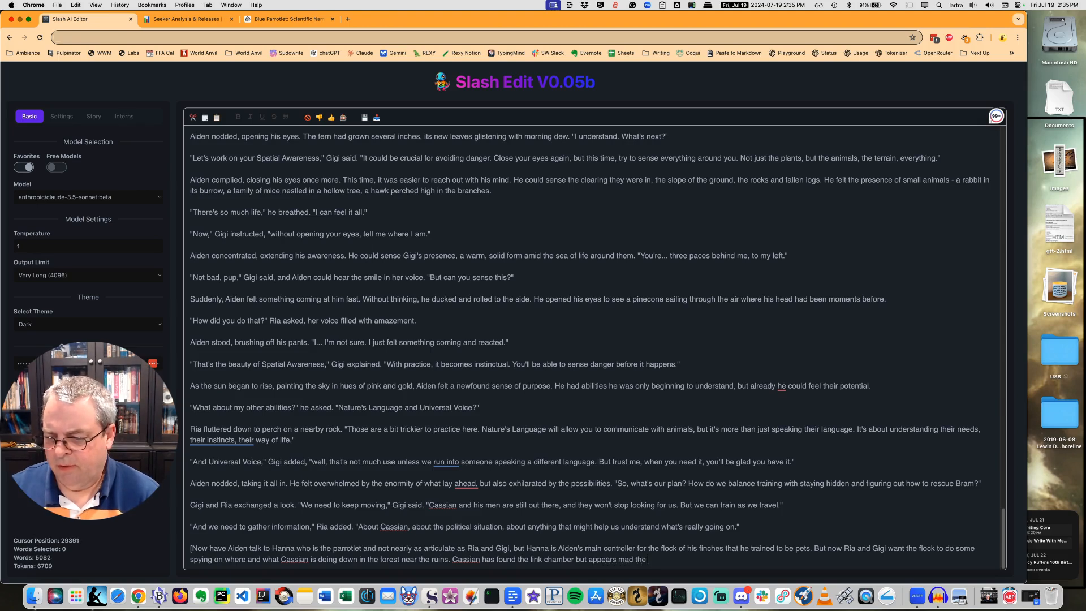
pyautogui.write('birds cannot')
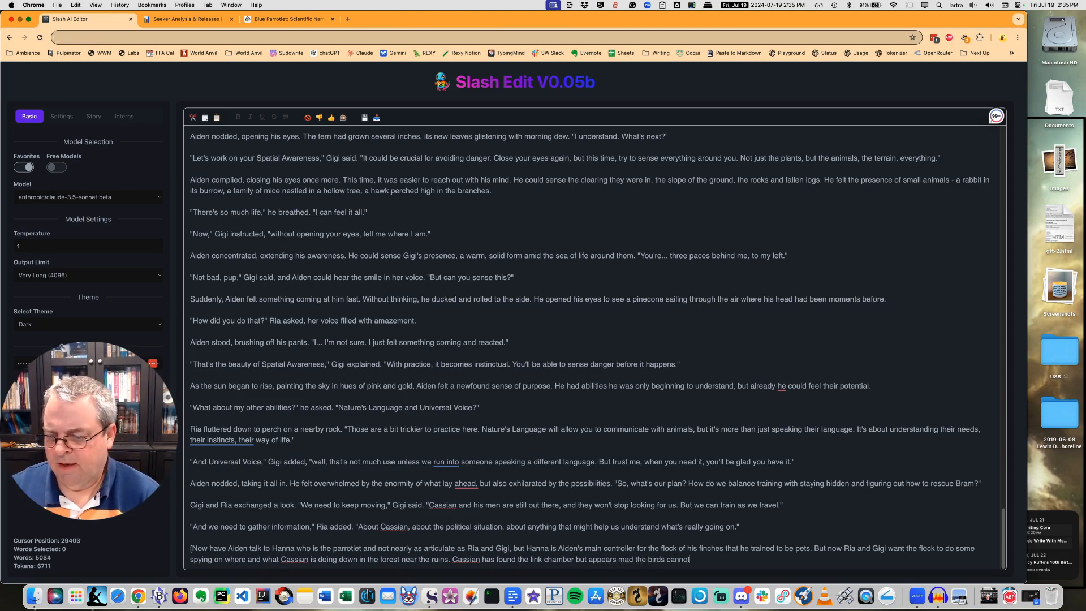
pyautogui.write(' fg')
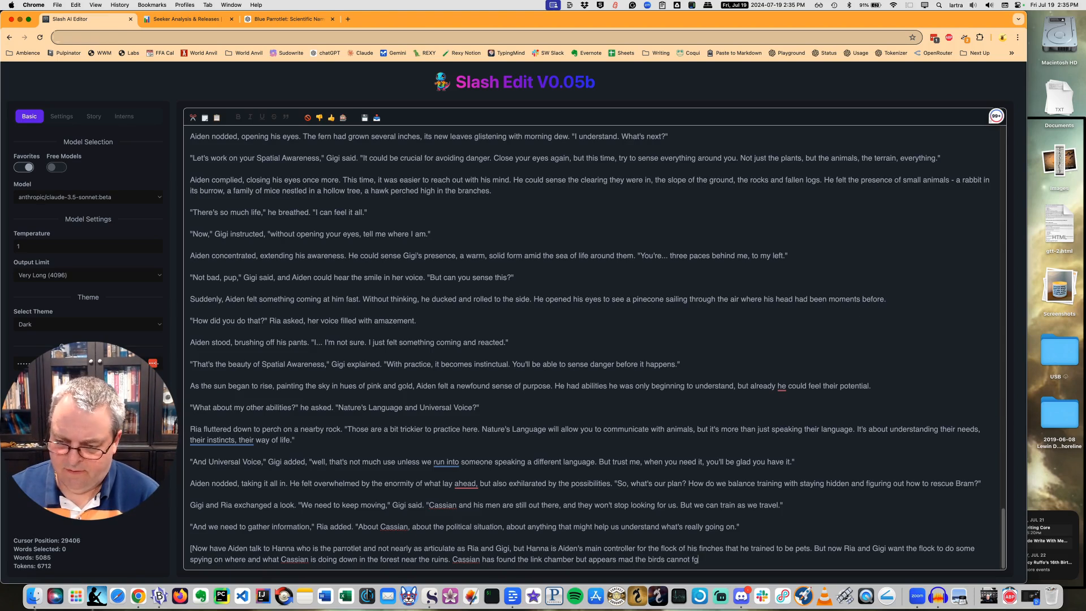
# Complete the sentence with "mad the birds cannot give great details." and begin the following one with "Make this a funny".
pyautogui.press('BackSpace')
pyautogui.press('BackSpace')
pyautogui.write('give ')
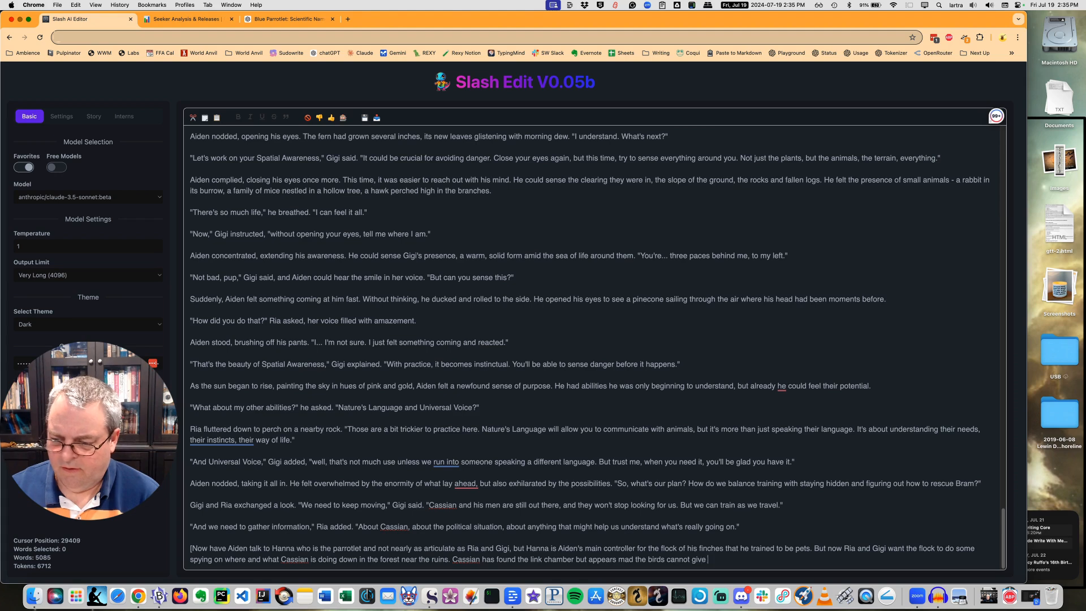
pyautogui.write('fr')
pyautogui.press('BackSpace')
pyautogui.write('er')
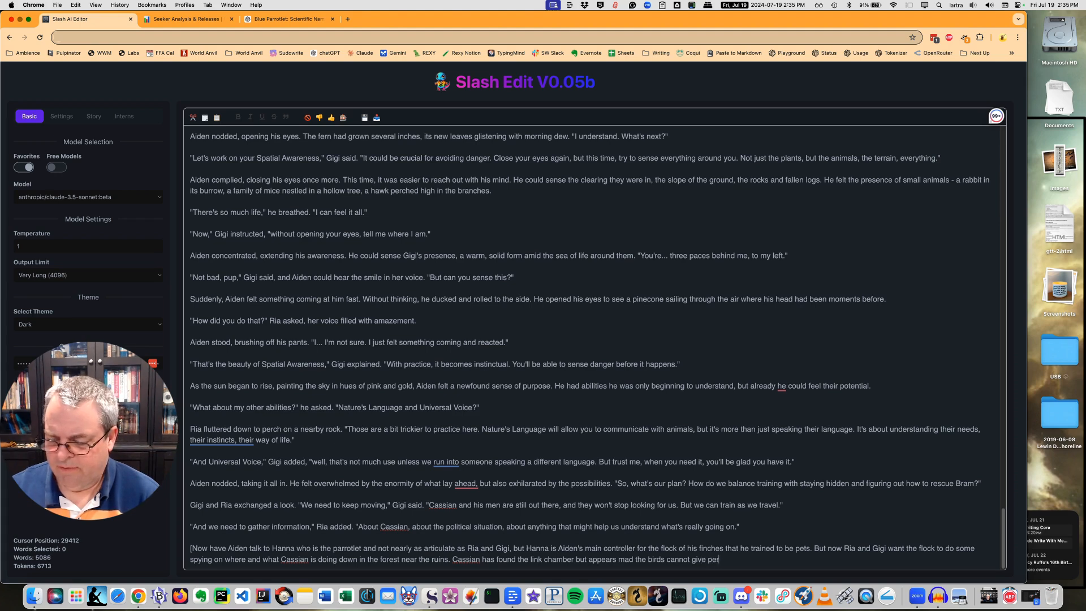
pyautogui.write('reat details. Make this a funny')
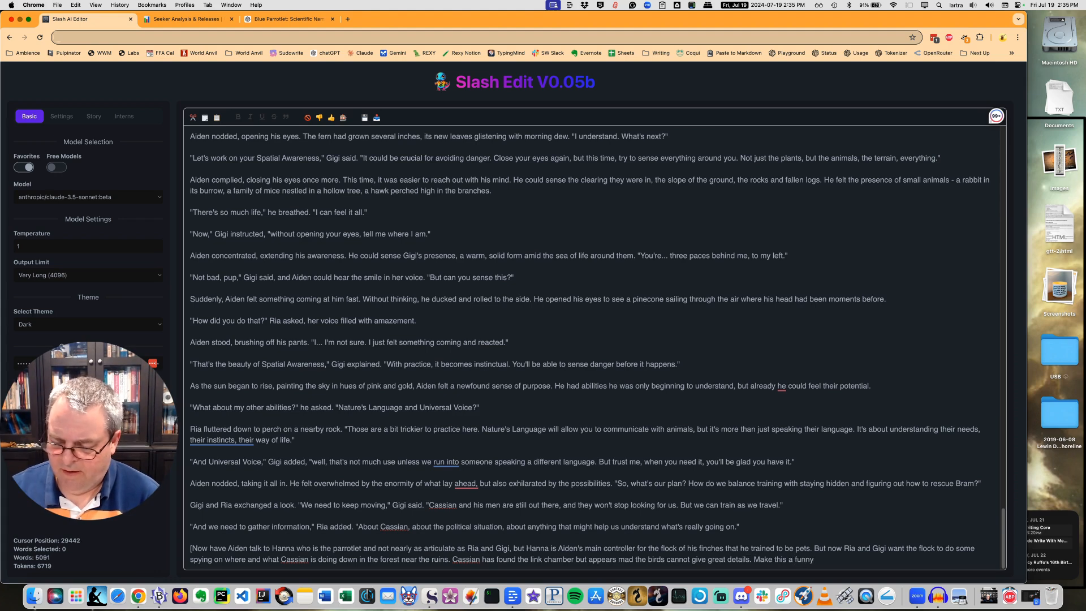
pyautogui.write('enter')
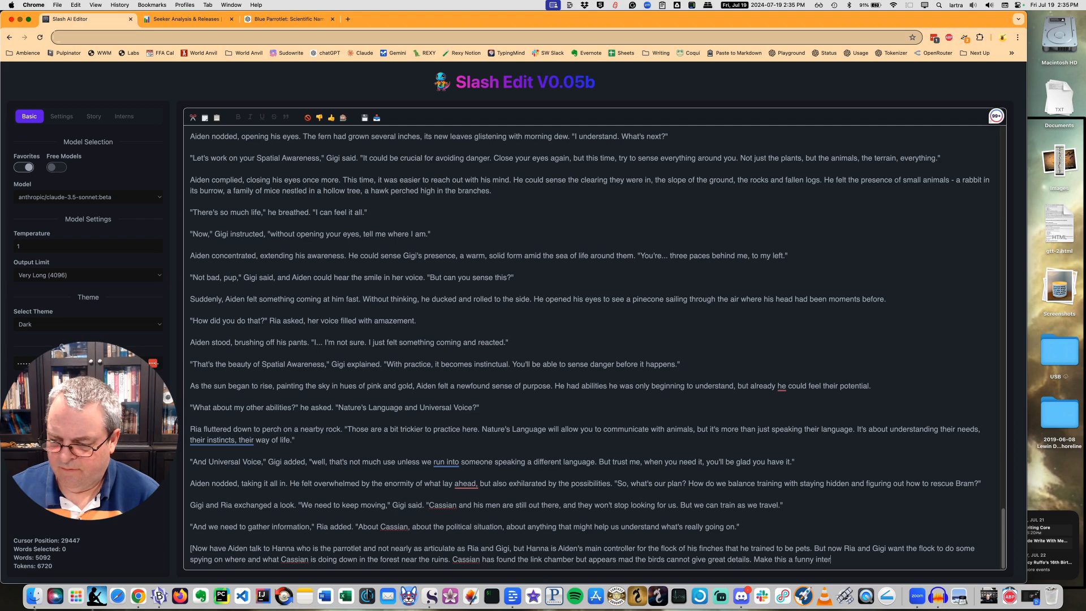
pyautogui.write('change with the la')
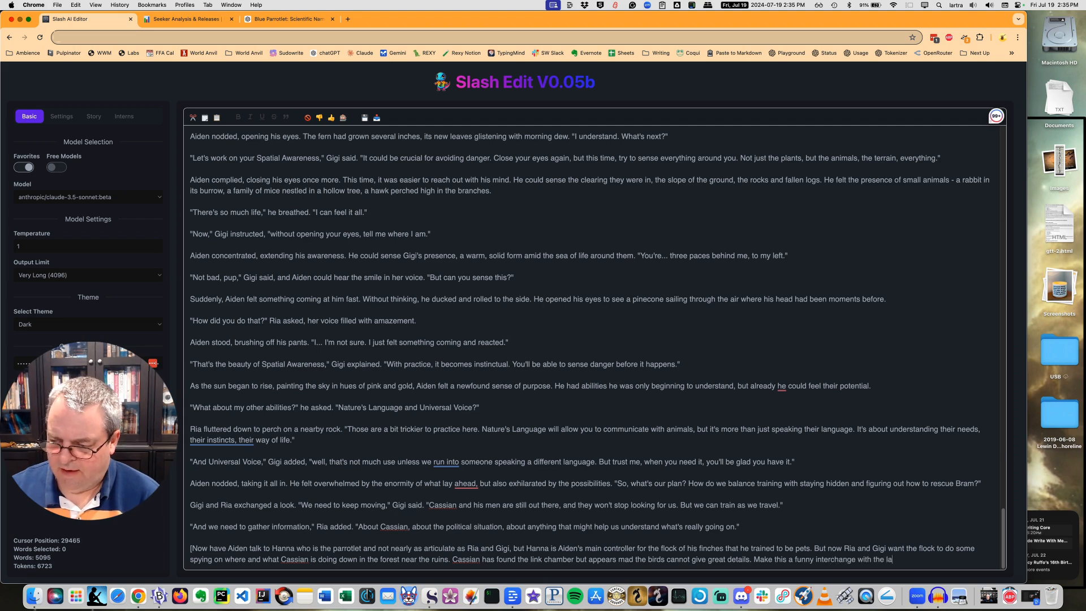
pyautogui.write('ck fo')
# Finish the tone request in the instruction with "interchange with the lack of details from the birds.".
pyautogui.press('BackSpace')
pyautogui.press('BackSpace')
pyautogui.write('o')
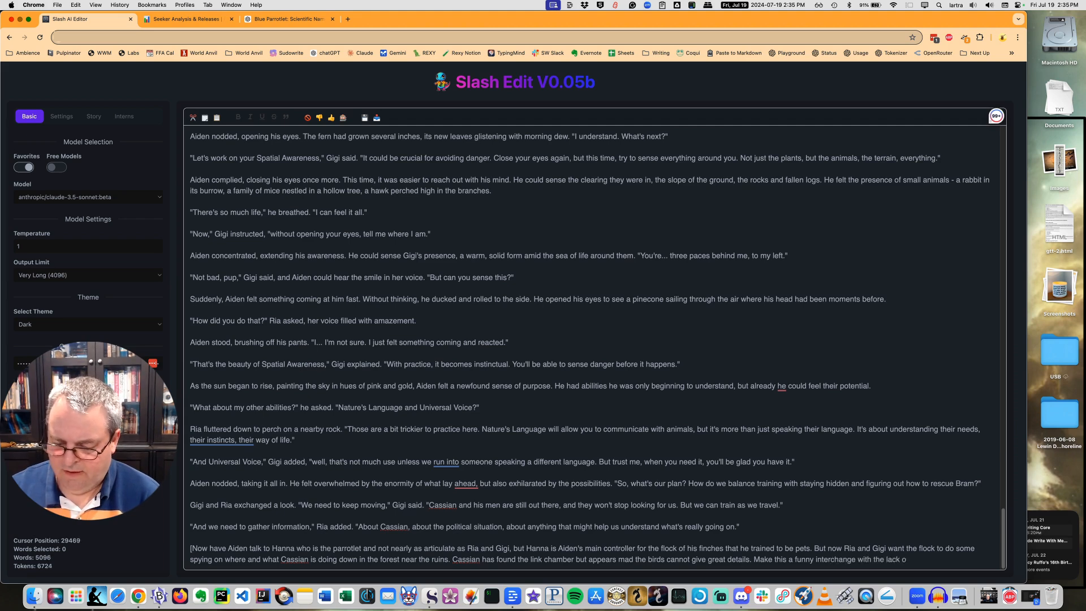
pyautogui.write('f details from')
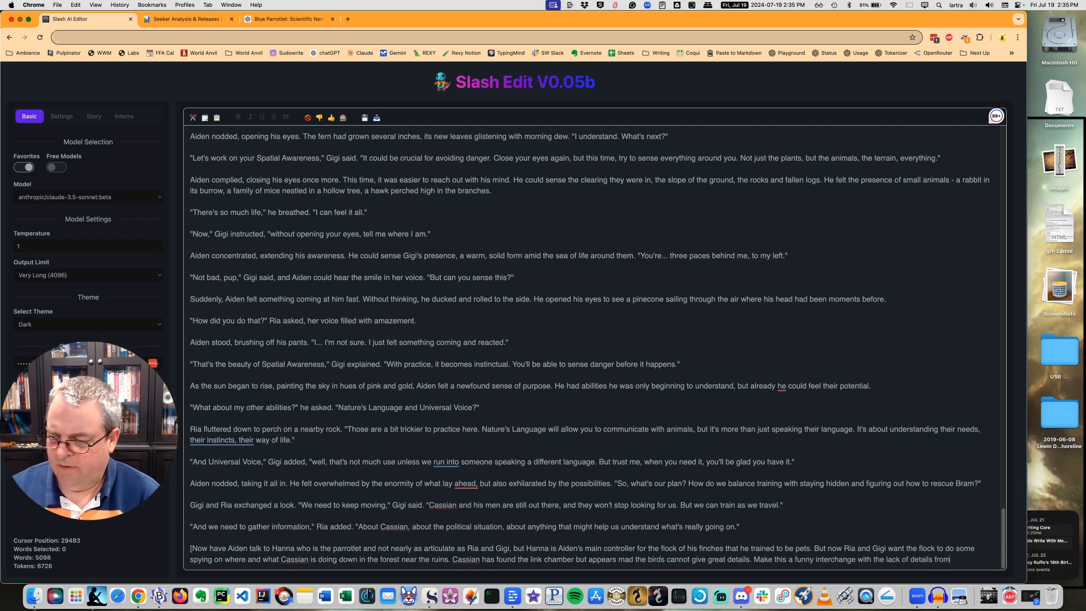
pyautogui.write(' the birds.')
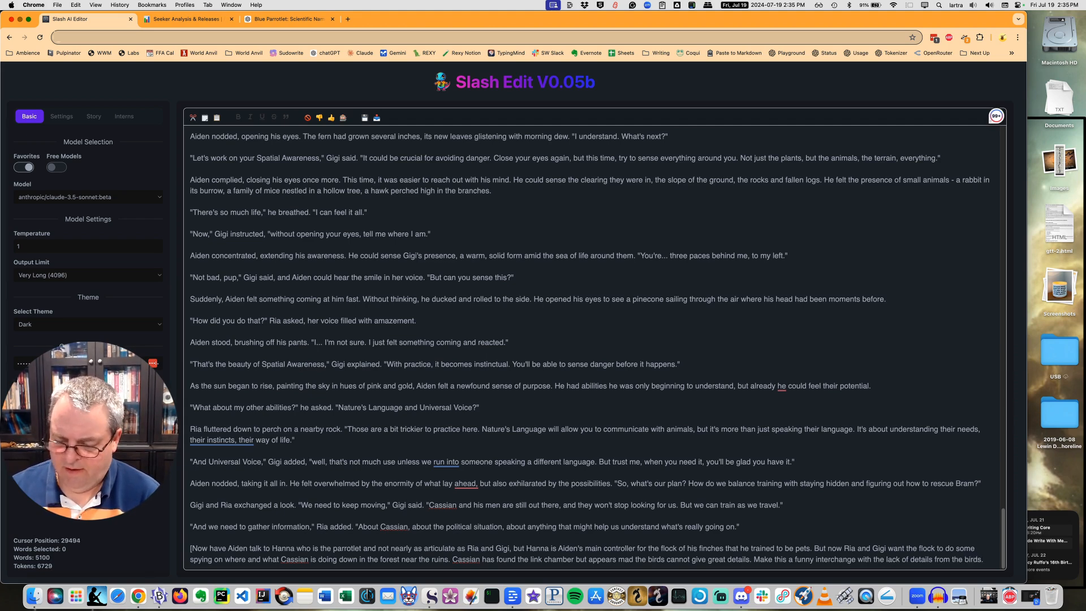
pyautogui.write(']')
# Close the bracketed instruction and generate the scene from it on a new line.
pyautogui.press('Return')
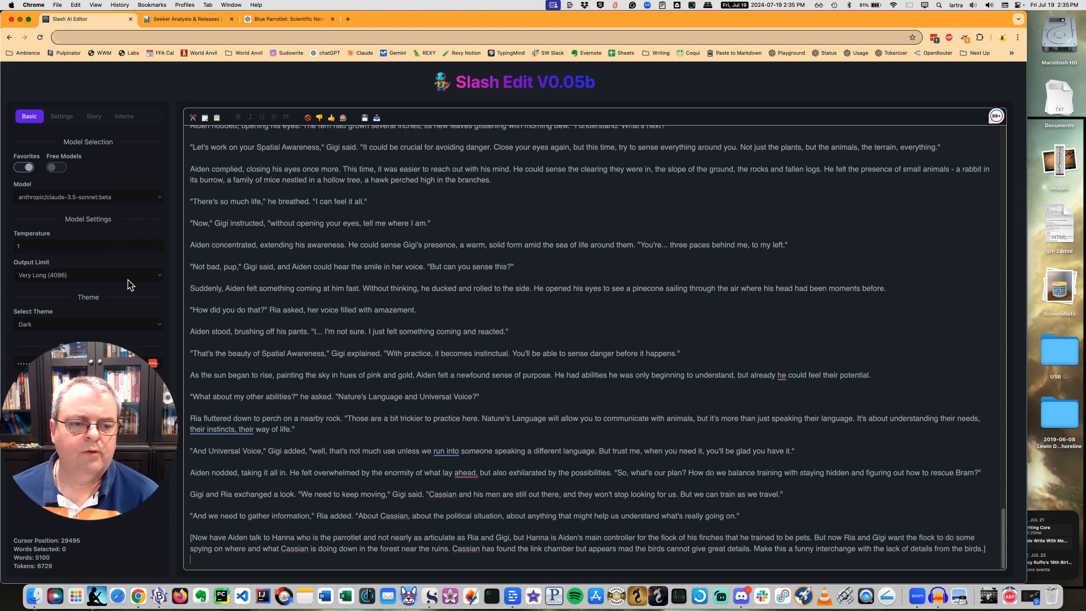
pyautogui.hotkey('ctrl', 'Return')
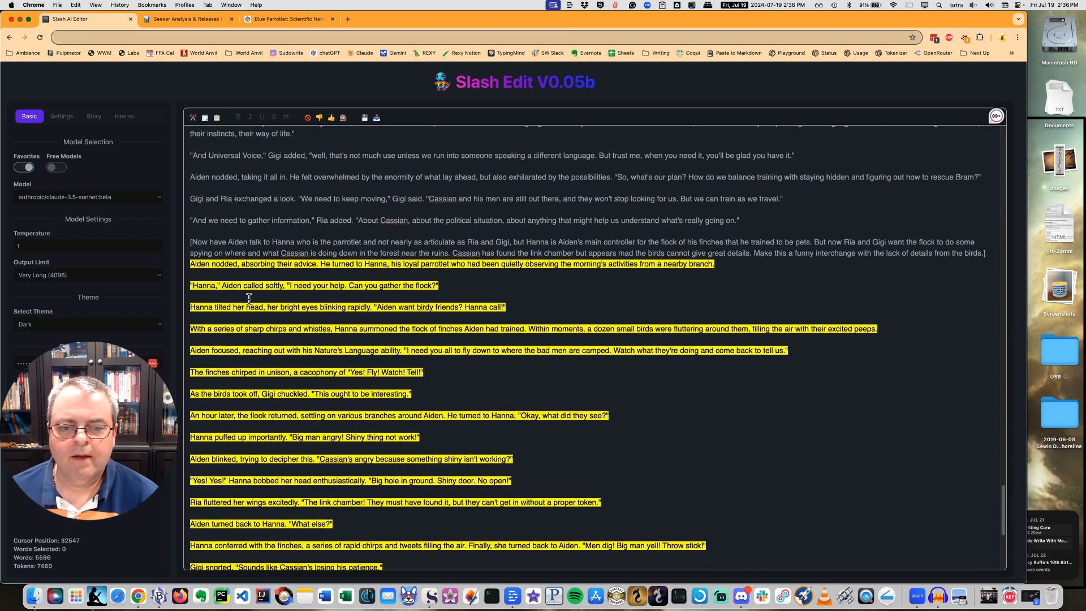
# Accept the generated finch scene and insert an empty paragraph before "An hour later, the flock returned".
pyautogui.scroll(-5, 356, 292)
pyautogui.click(356, 292)
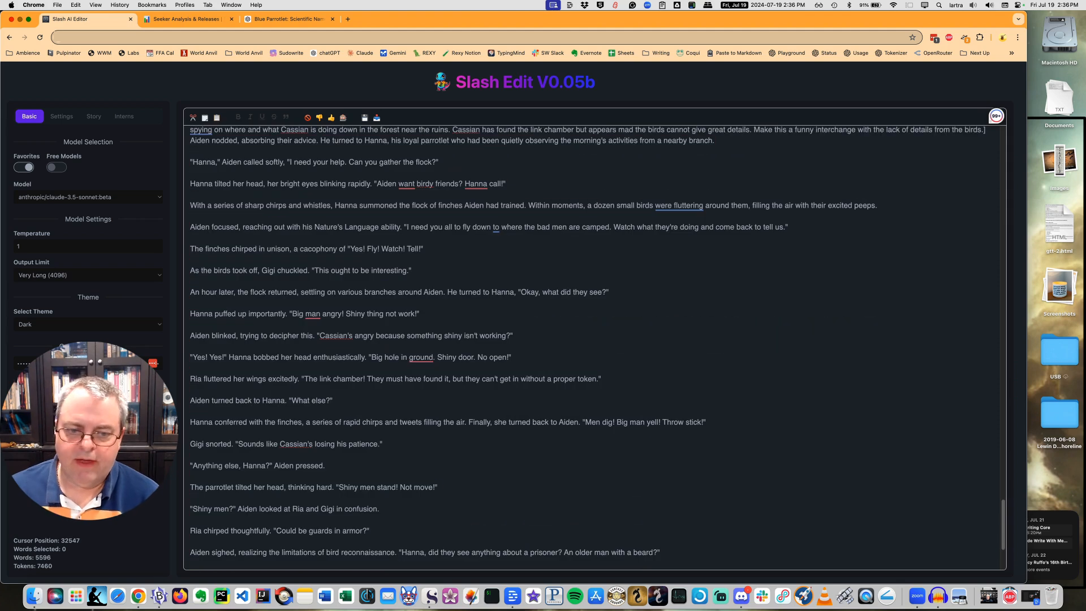
pyautogui.press('Return')
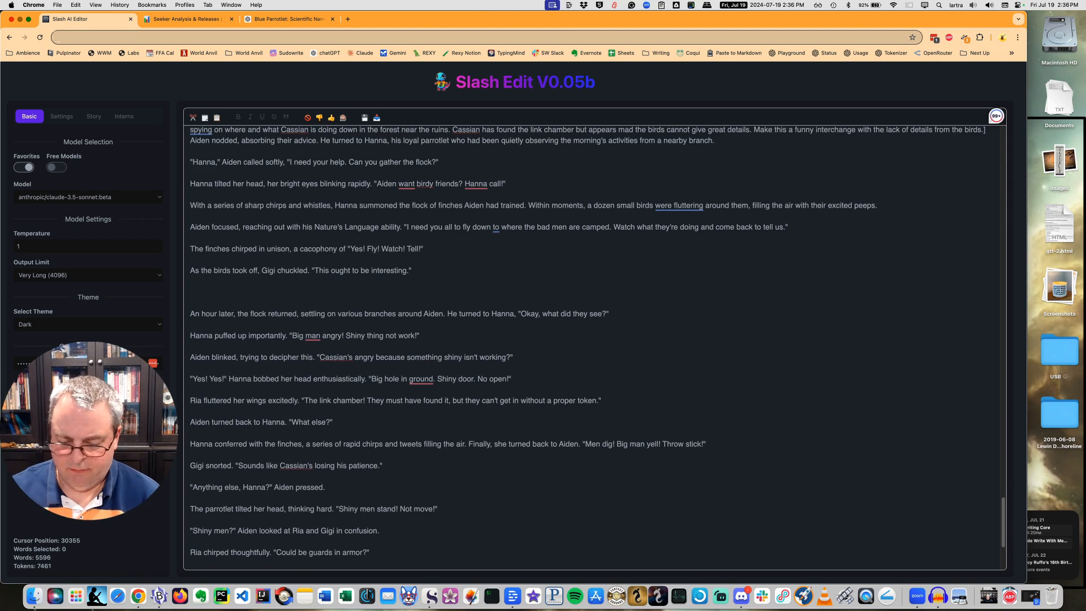
# Start an inline AI instruction at the empty paragraph with "Aiden does more practicing without a lot of progress".
pyautogui.press('/')
pyautogui.write('Aiden and')
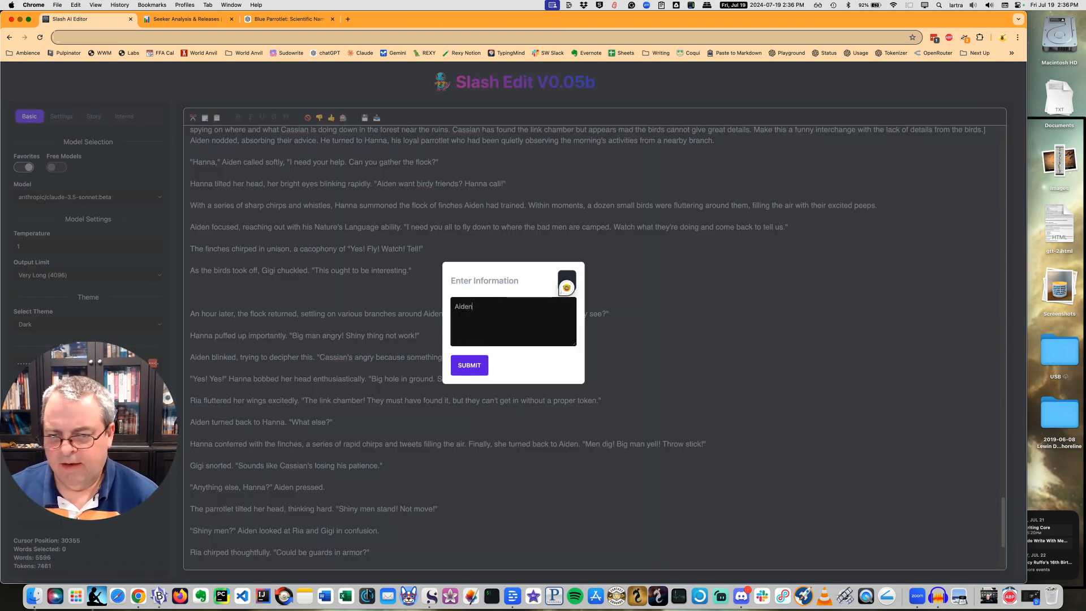
pyautogui.press('BackSpace')
pyautogui.press('BackSpace')
pyautogui.press('BackSpace')
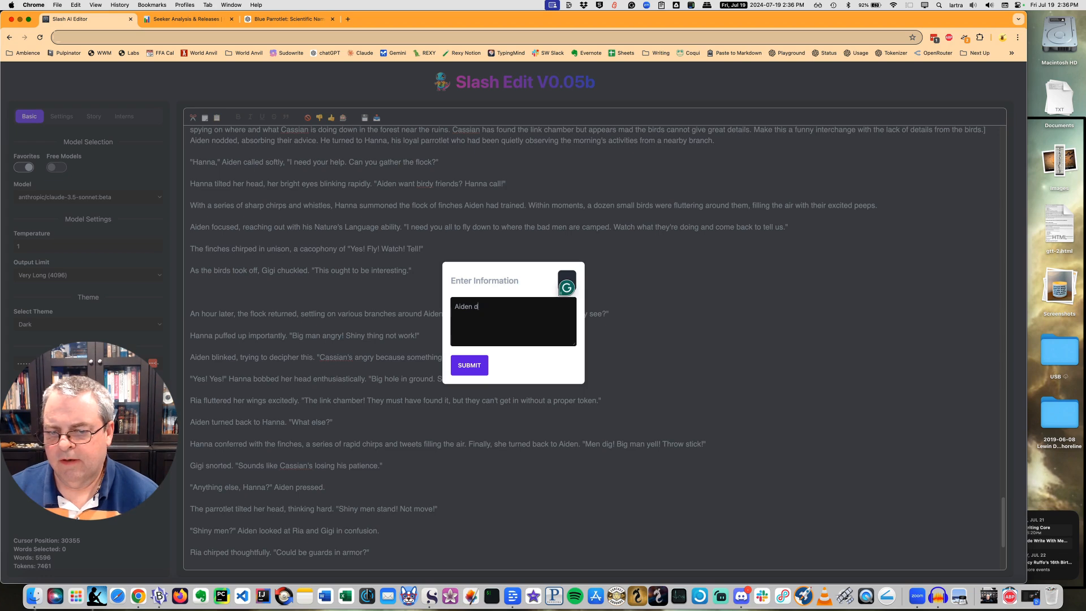
pyautogui.write('does more pract')
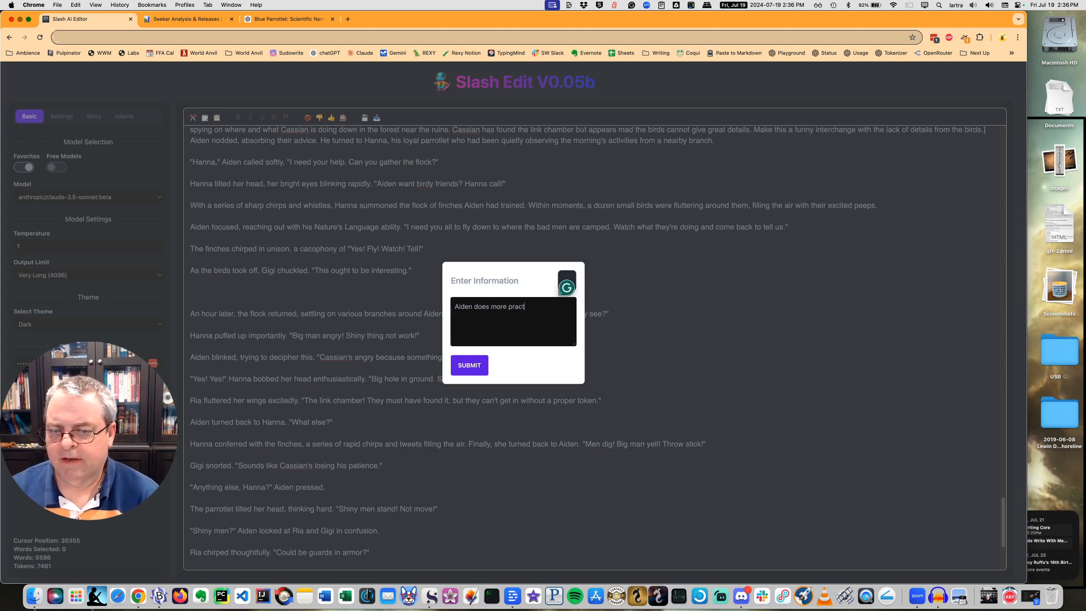
pyautogui.write('icing without')
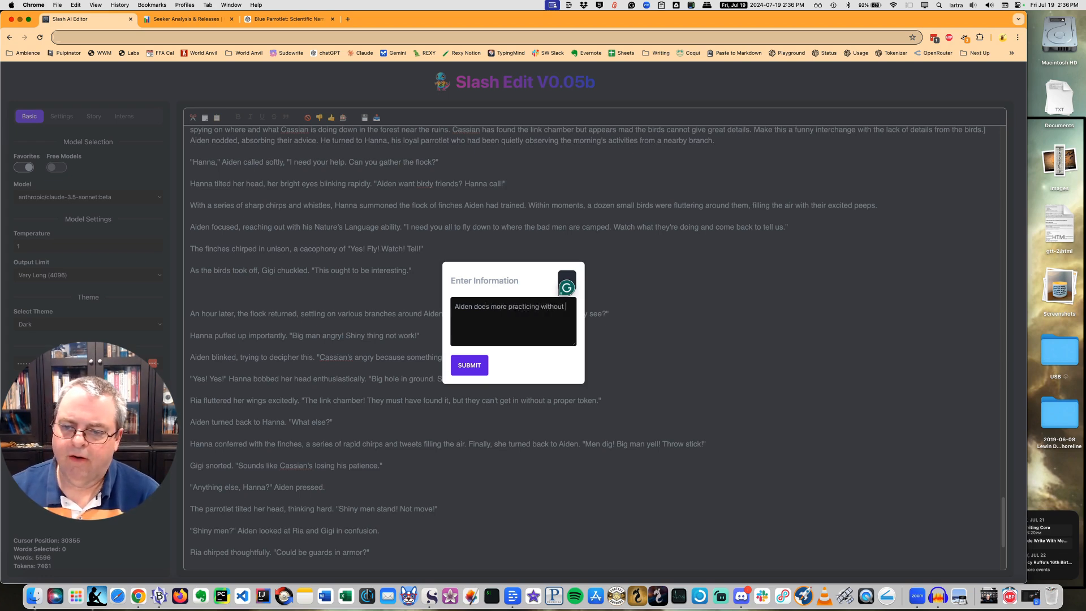
pyautogui.write(' a lot of progr')
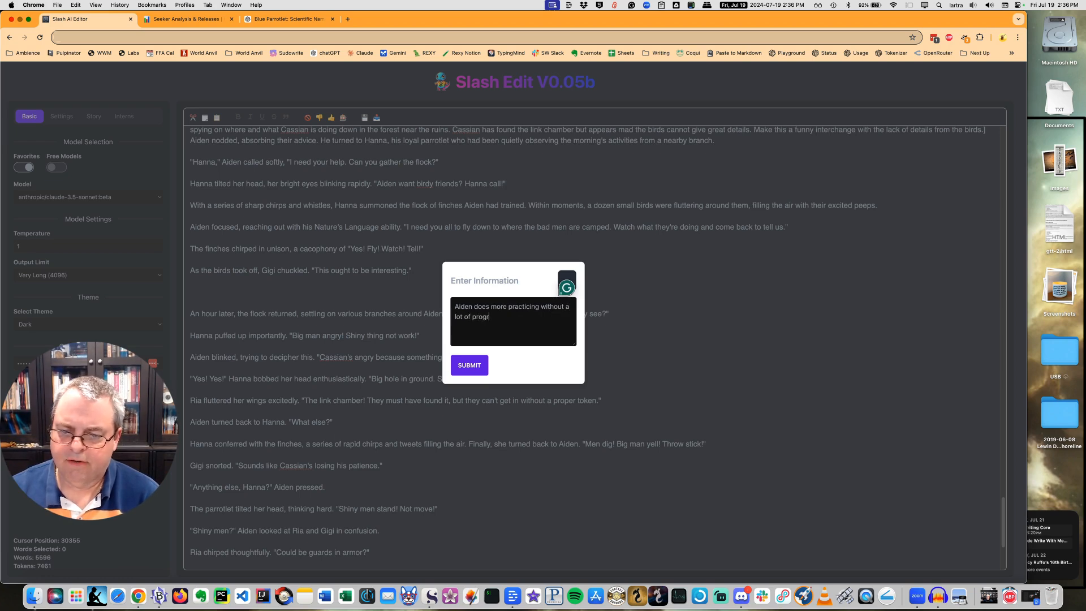
pyautogui.write('ess with Gigi and')
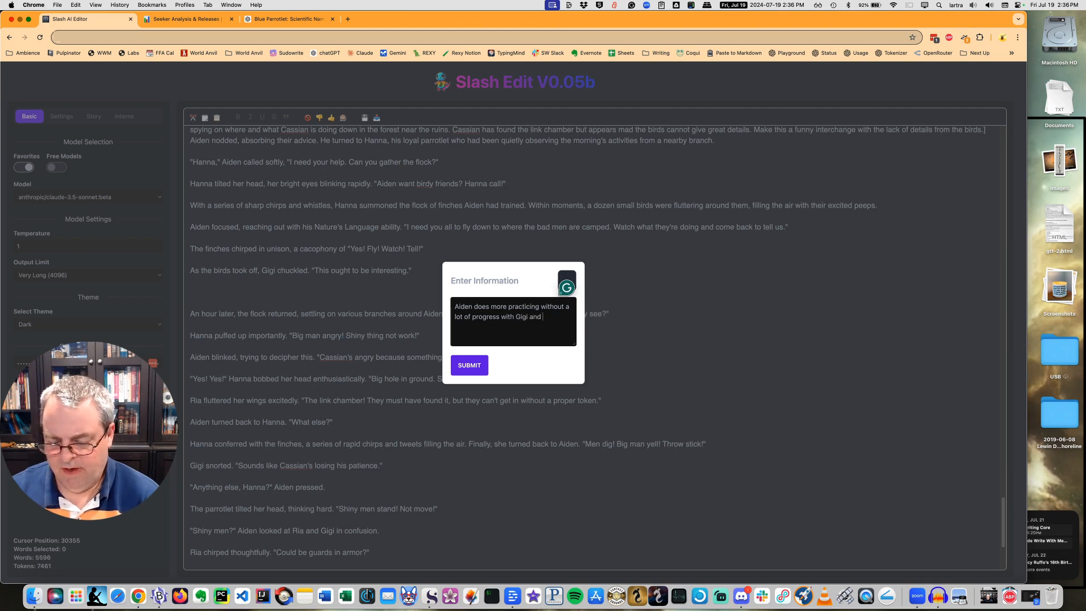
pyautogui.write(' Ria while waiting for th')
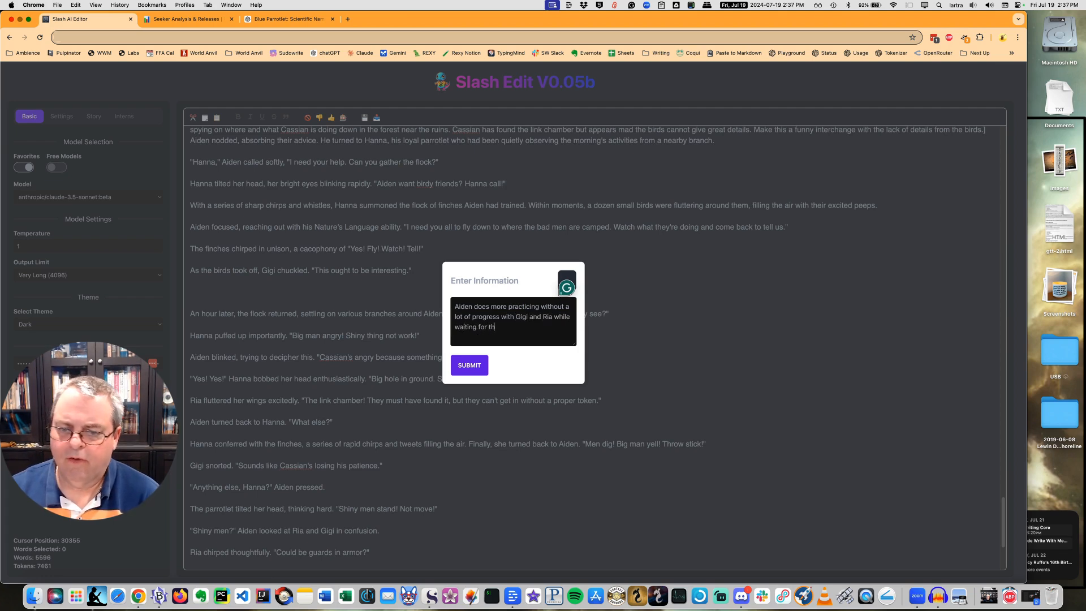
pyautogui.write('e birds to')
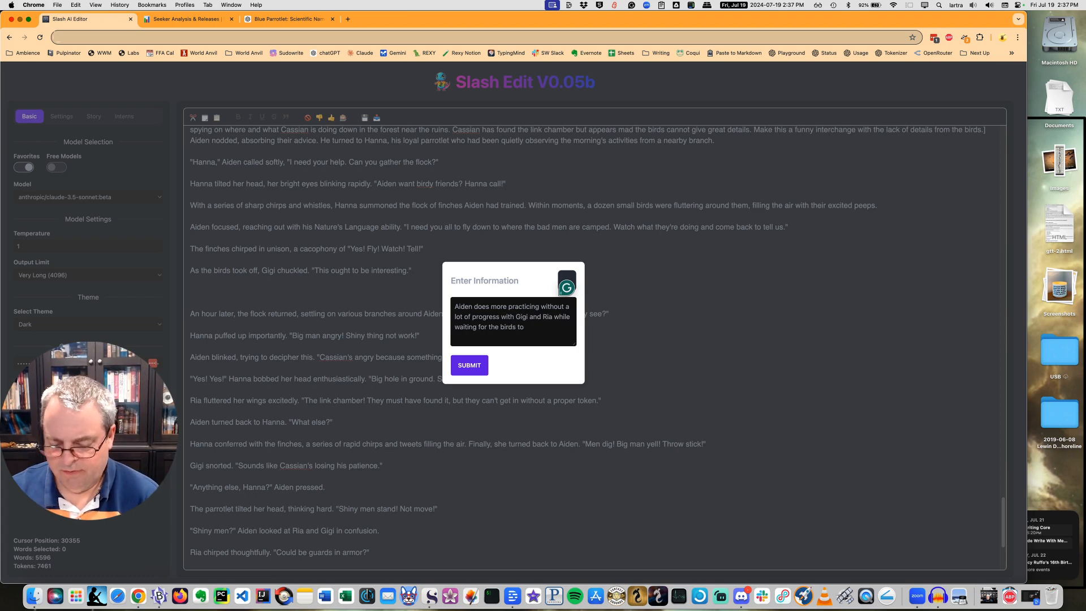
pyautogui.write(' scout an')
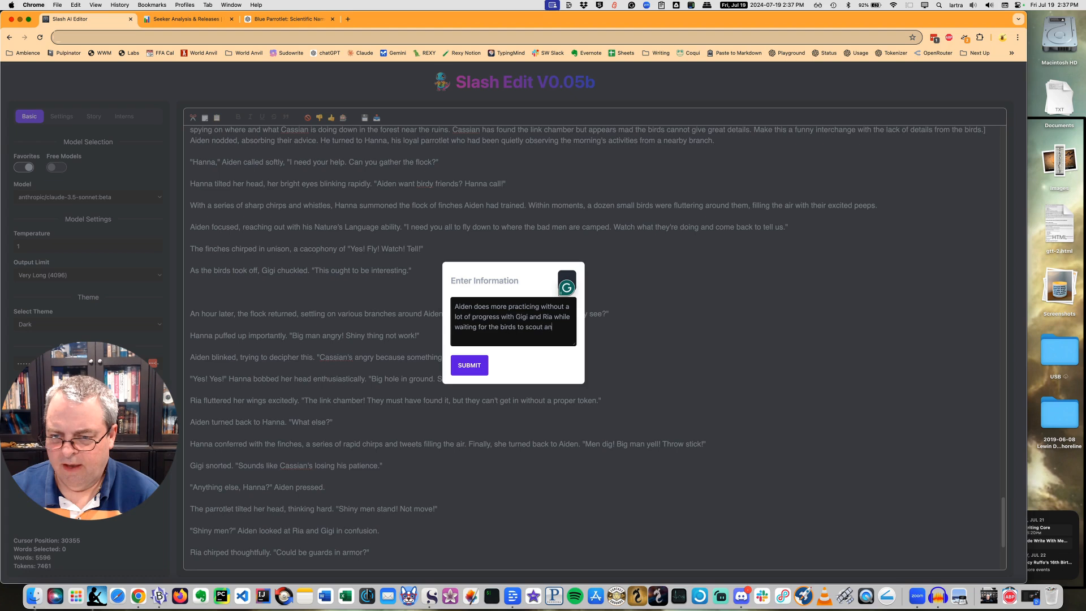
pyautogui.write('d return.')
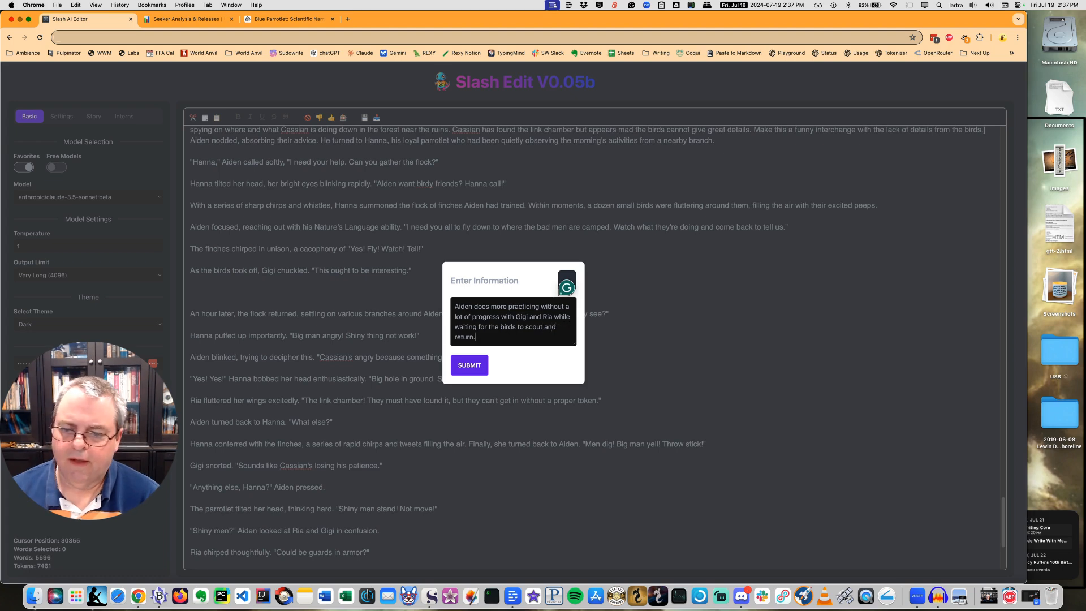
# Complete the inline instruction with "with Gigi and Ria while waiting for the birds to scout and return." and submit it.
pyautogui.click(470, 366)
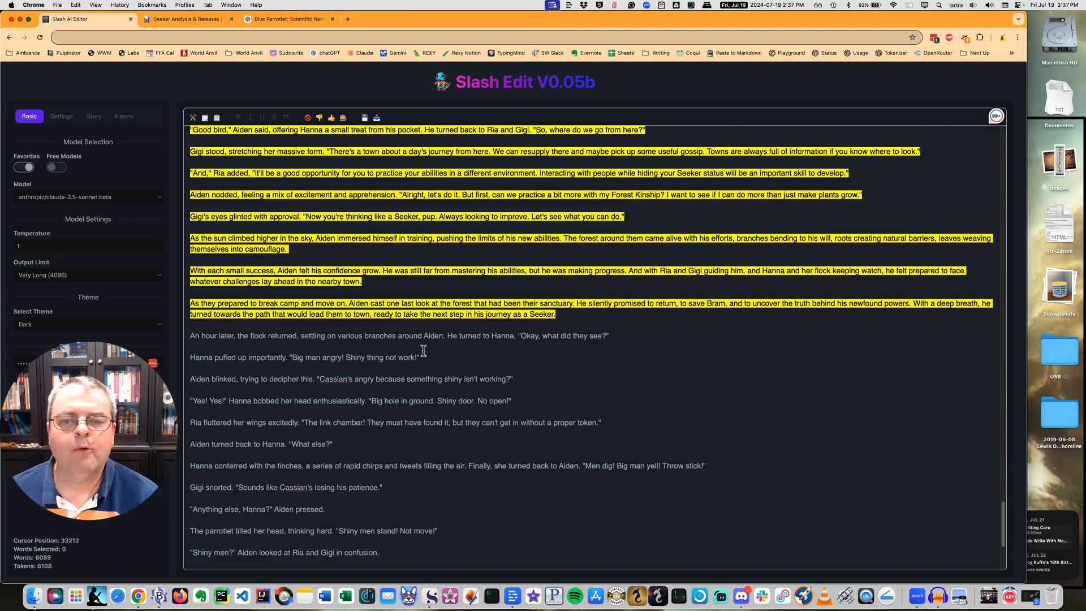
# Review the highlighted passage generated from the inline instruction and accept it into the chapter.
pyautogui.scroll(5, 423, 351)
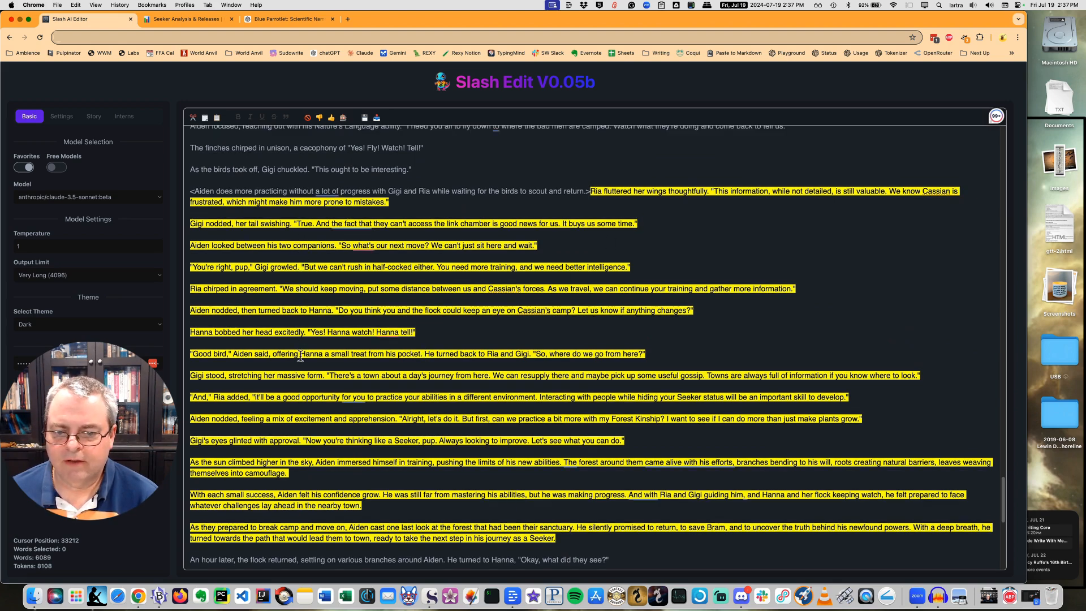
pyautogui.scroll(-1, 297, 367)
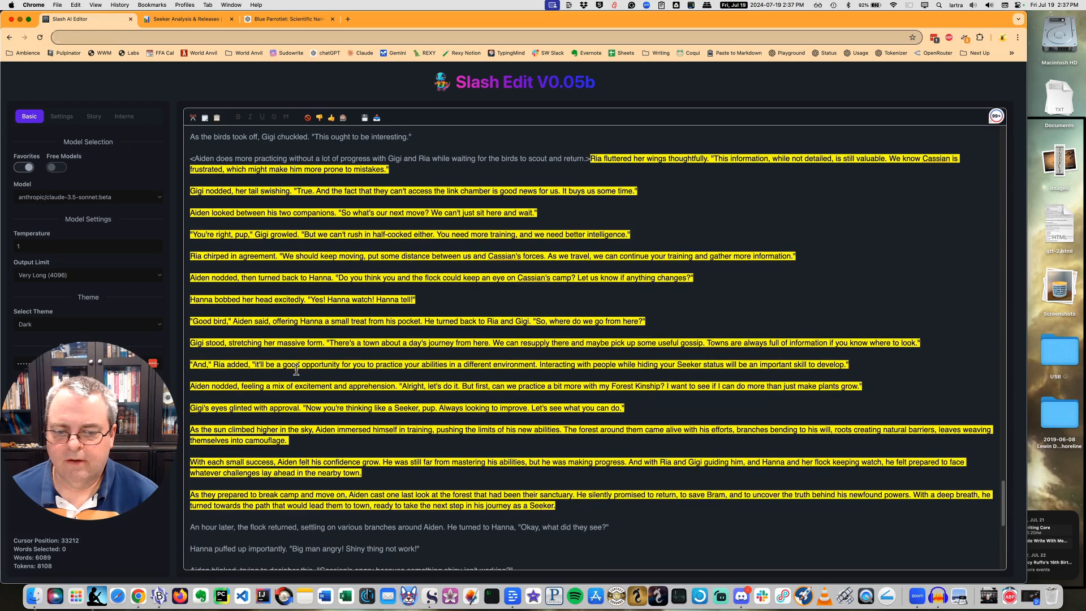
pyautogui.scroll(-1, 296, 370)
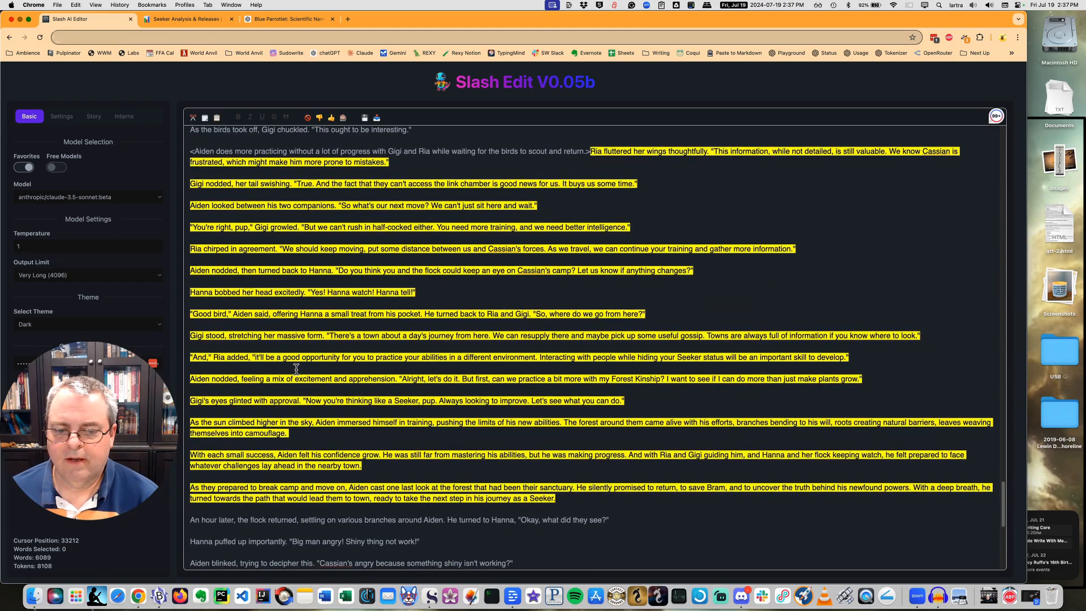
pyautogui.press('Tab')
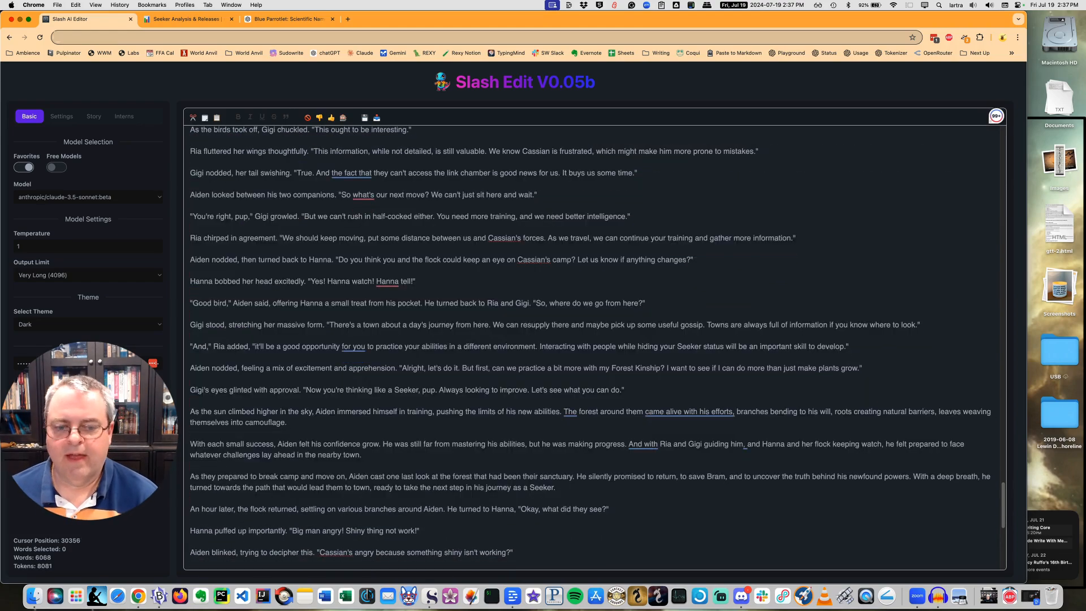
# Copy the full Chapter 20 text, from "Aiden found himself standing in a moonlit clearing" through "eventually lead to Bram's rescue.".
pyautogui.scroll(-10, 263, 407)
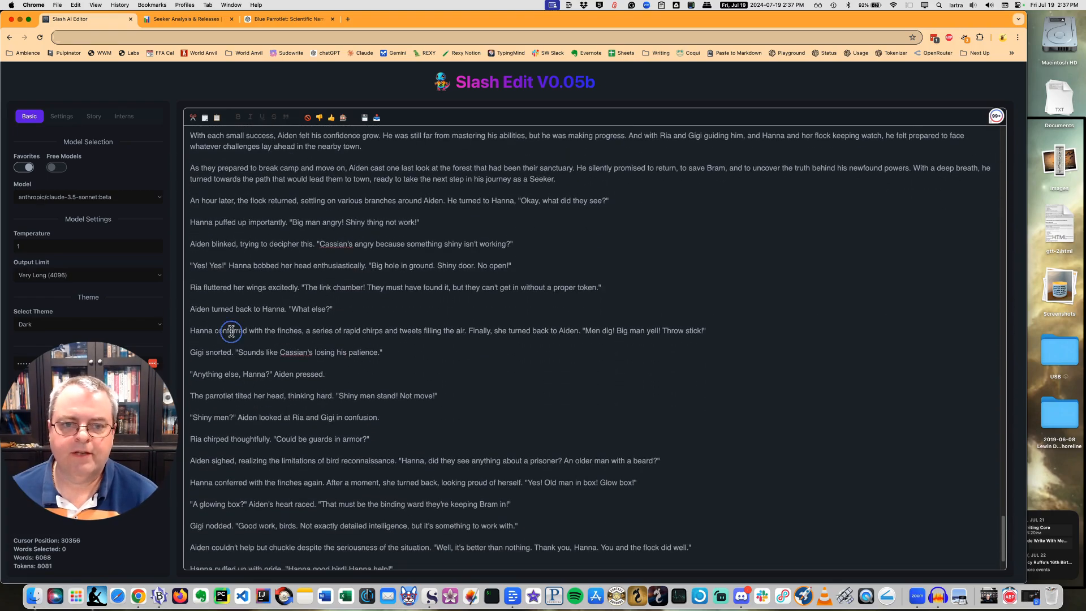
pyautogui.click(231, 331)
pyautogui.scroll(15, 238, 334)
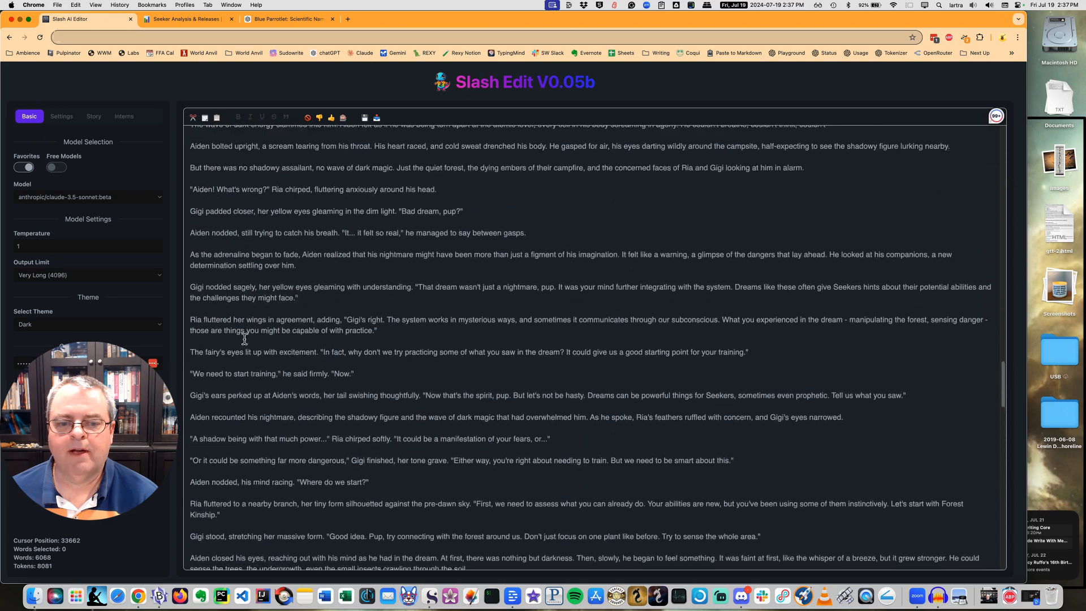
pyautogui.scroll(10, 244, 338)
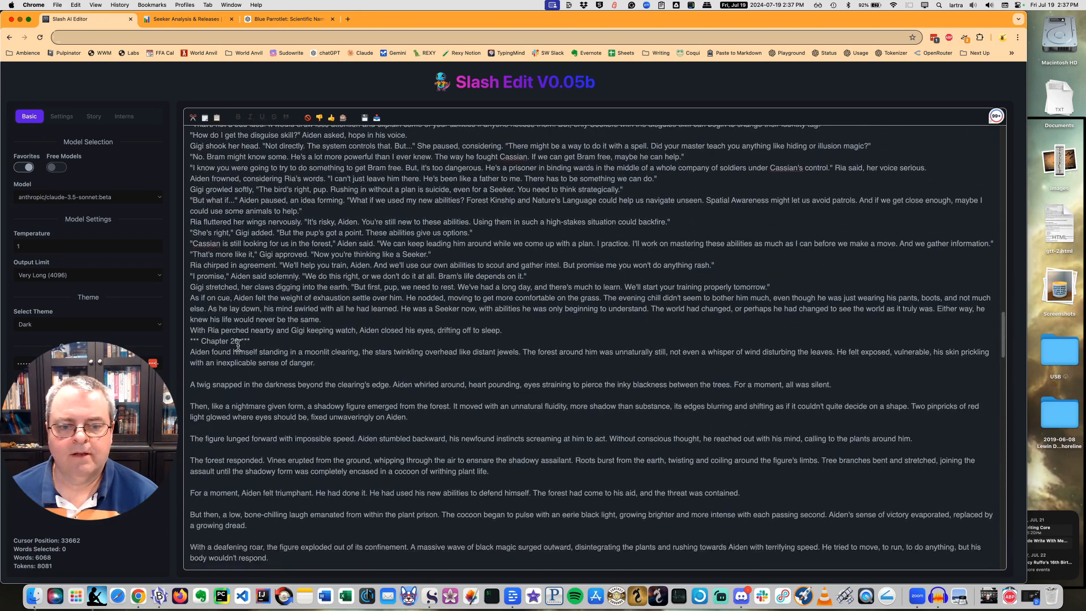
pyautogui.scroll(-1, 238, 345)
pyautogui.moveTo(193, 339); pyautogui.dragTo(469, 558)
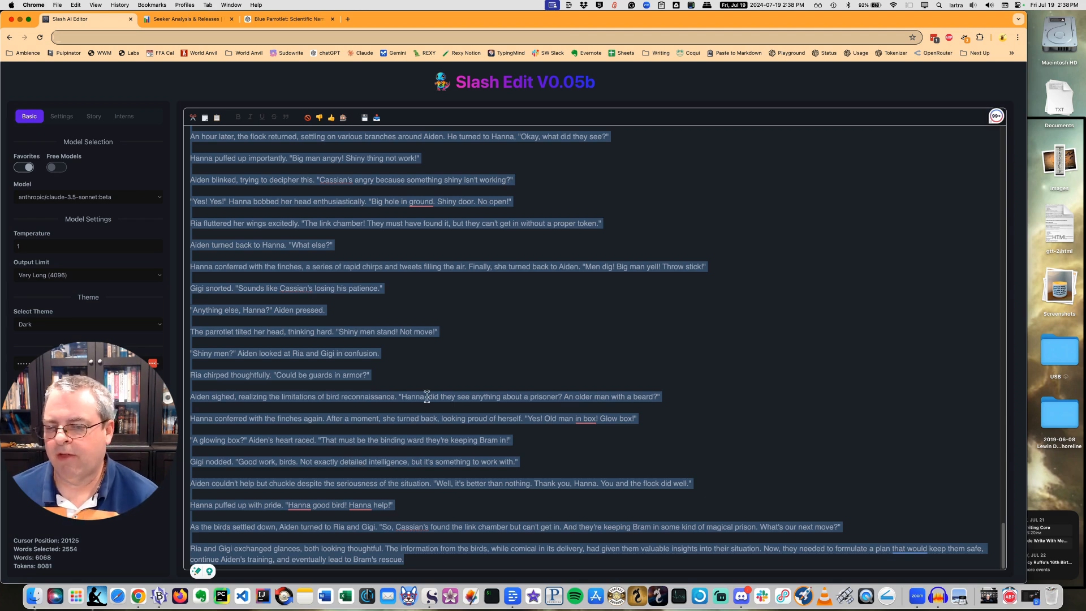
pyautogui.press('super+c')
# Switch to Scrivener, add a new document after "19 Without a Plan" in the 2nd Draft folder, and paste the copied chapter into it.
pyautogui.click(431, 595)
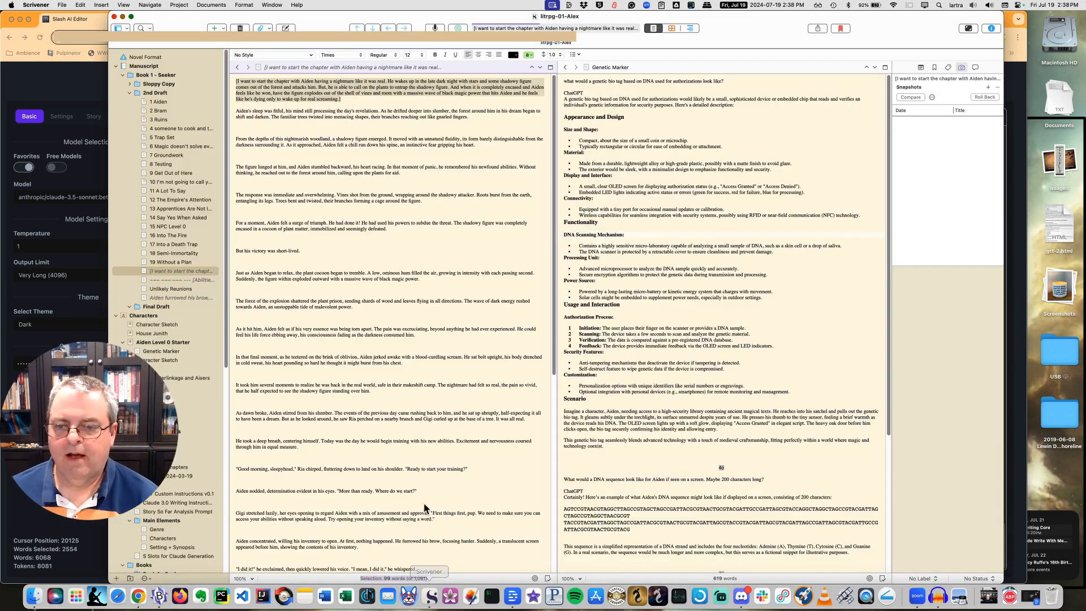
pyautogui.click(166, 262)
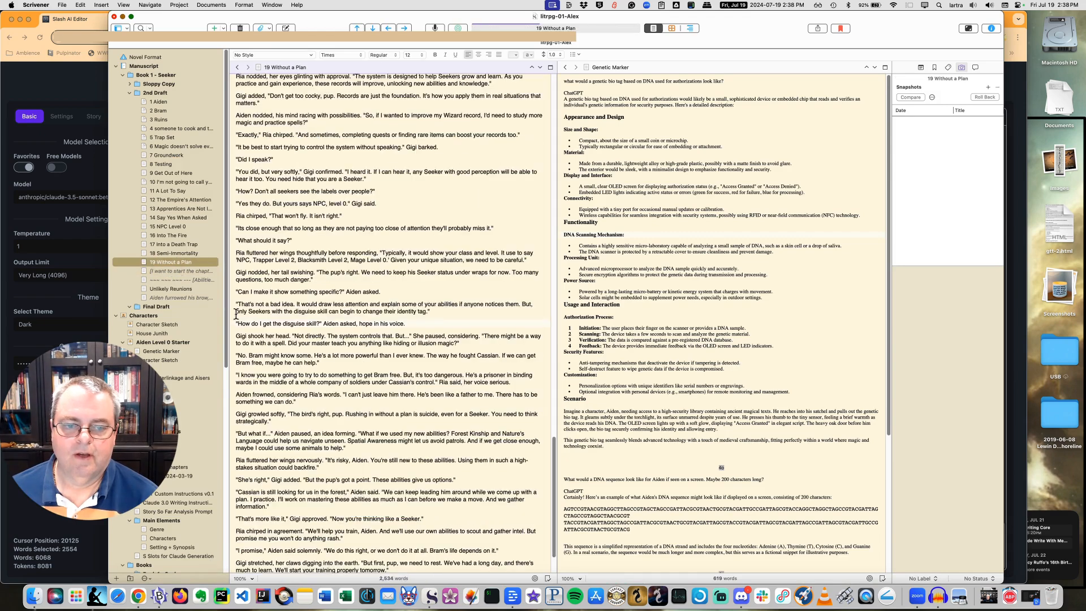
pyautogui.press('super+n')
pyautogui.click(372, 247)
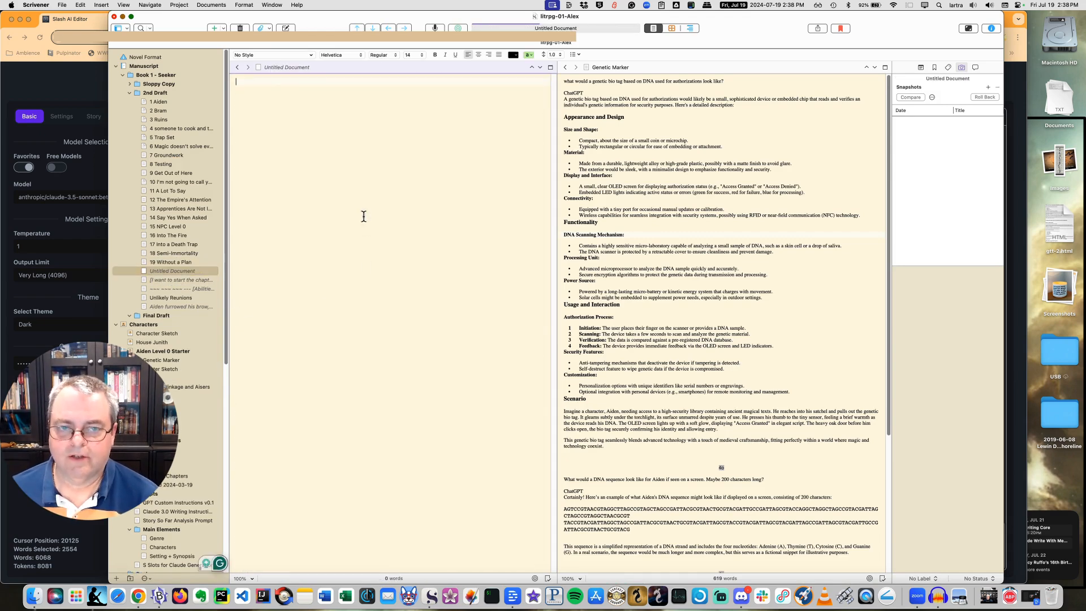
pyautogui.press('super+v')
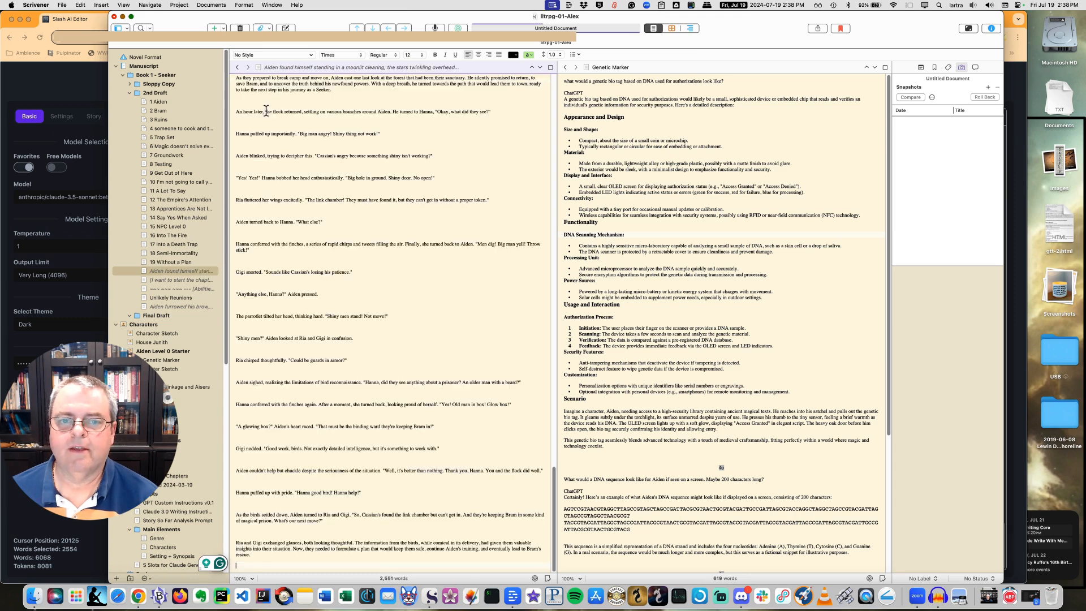
# Title the new chapter document "20 ROUGH".
pyautogui.click(274, 67)
pyautogui.write('2')
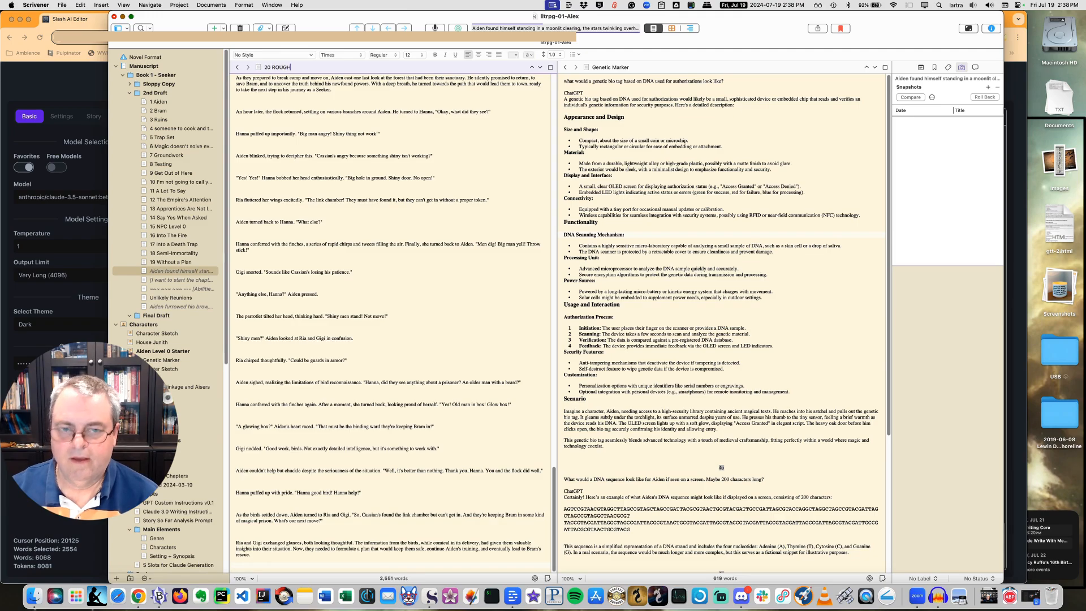
pyautogui.write('0 ROUGH')
pyautogui.press('Return')
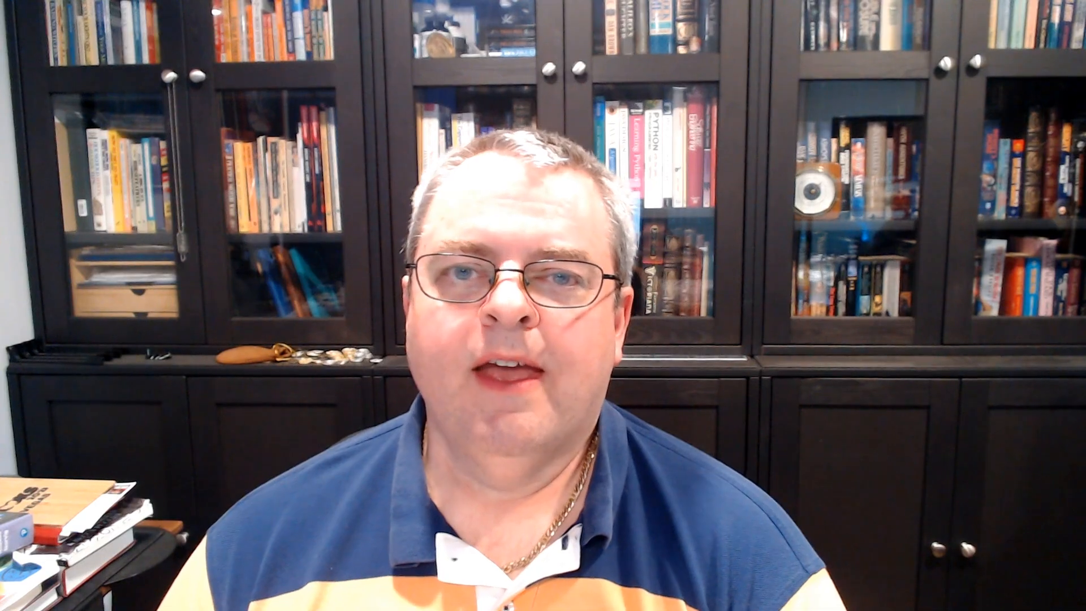